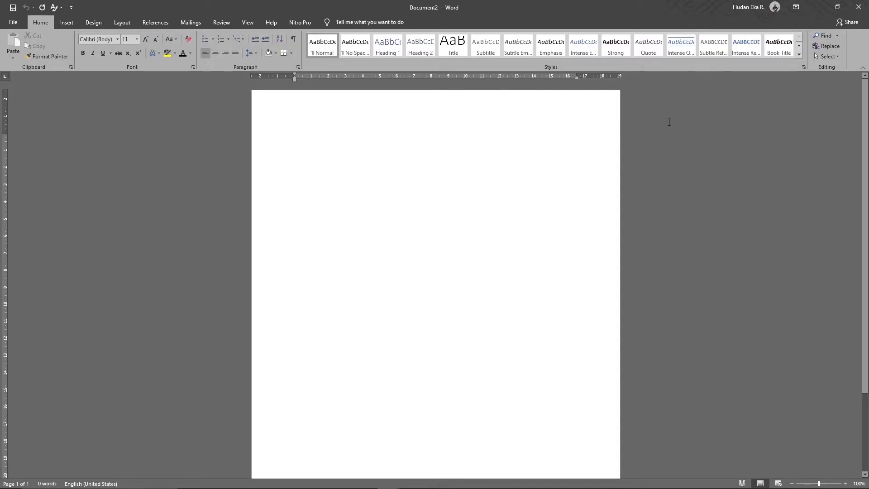
{"action": "type", "text": "Ka"}
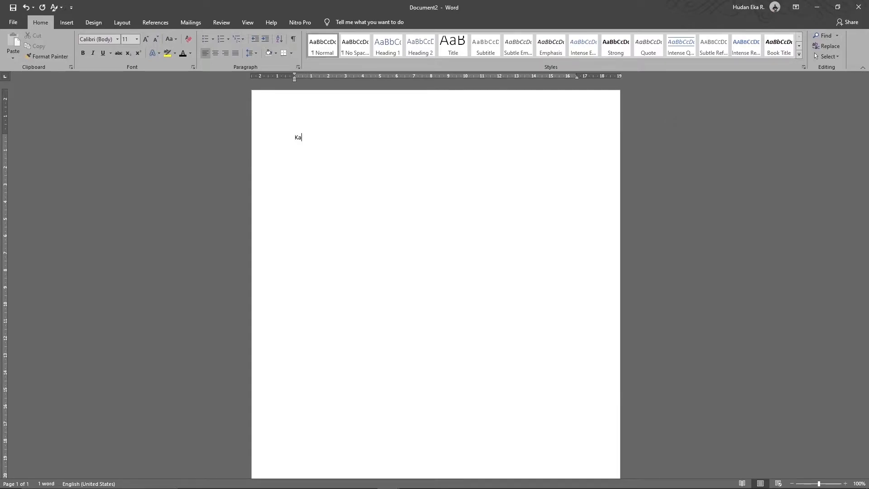
{"action": "key", "text": "ctrl+a"}
{"action": "key", "text": "BackSpace"}
Set the line spacing of the whole empty document to 1,5.
{"action": "key", "text": "ctrl+a"}
{"action": "left_click", "coordinate": [251, 54]}
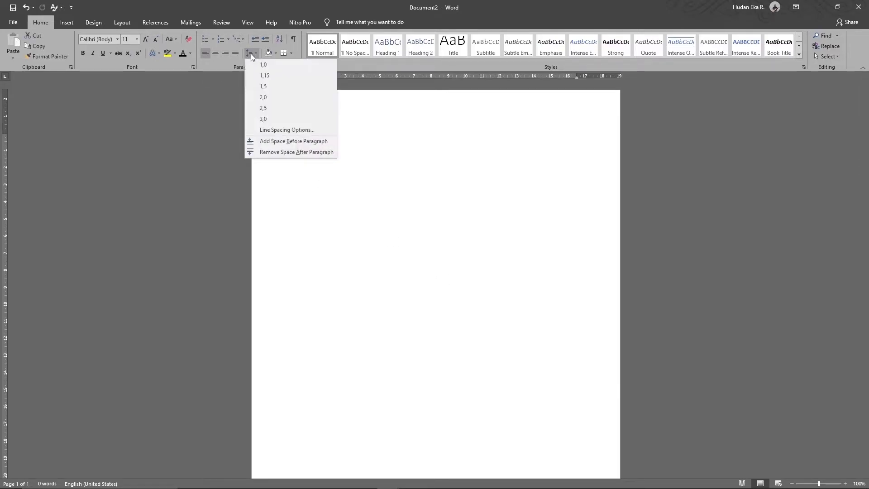
{"action": "left_click", "coordinate": [266, 87]}
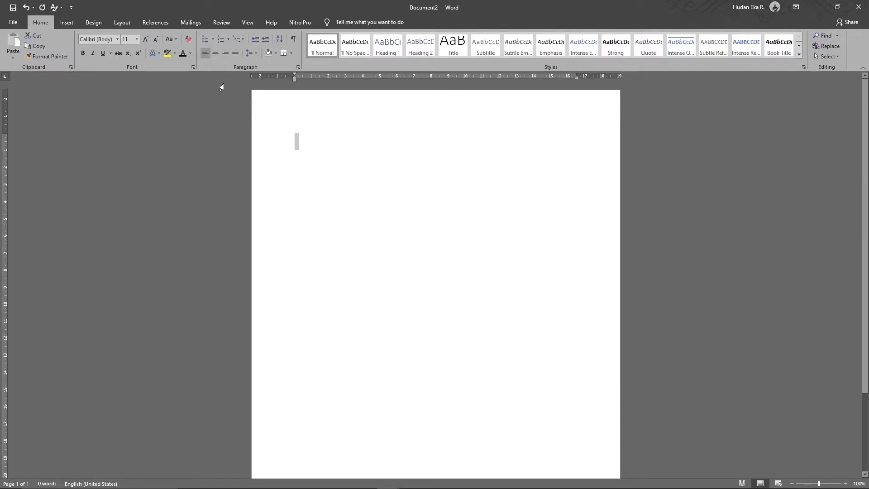
{"action": "left_click", "coordinate": [307, 139]}
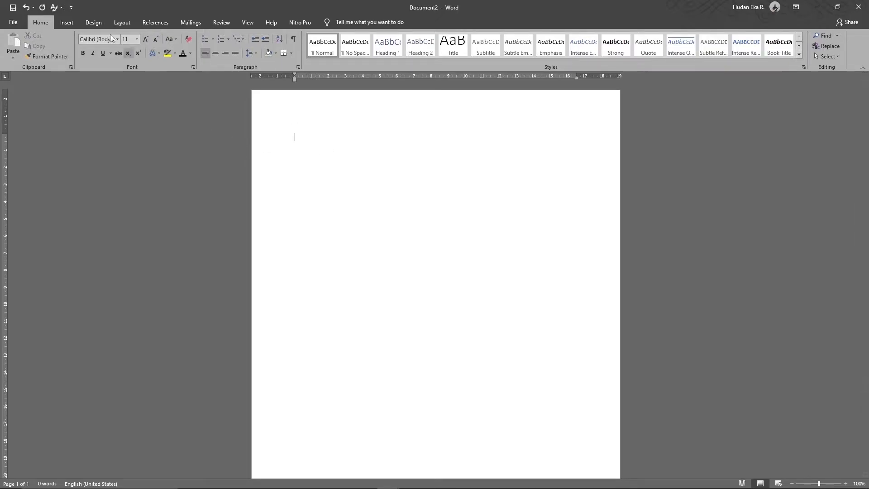
Set the paper size to A4 and apply the last custom margins: top and left 4 cm, bottom and right 3 cm.
{"action": "left_click", "coordinate": [104, 25]}
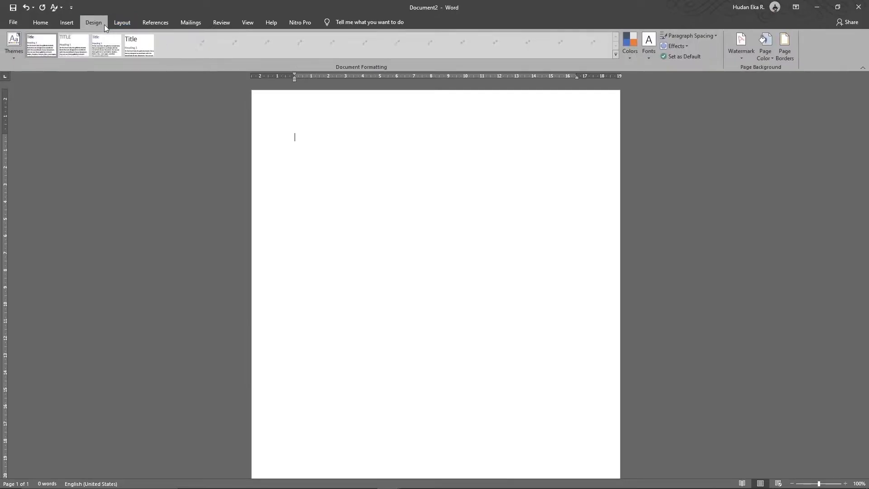
{"action": "left_click", "coordinate": [114, 25]}
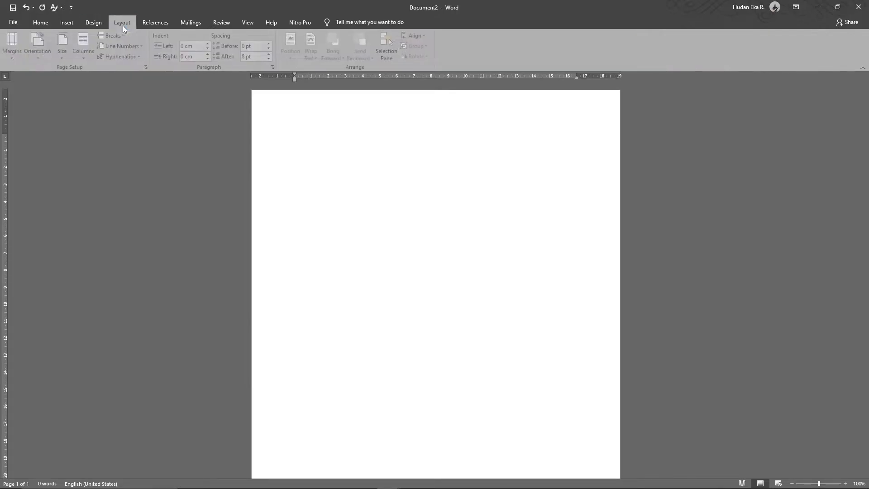
{"action": "left_click", "coordinate": [63, 53]}
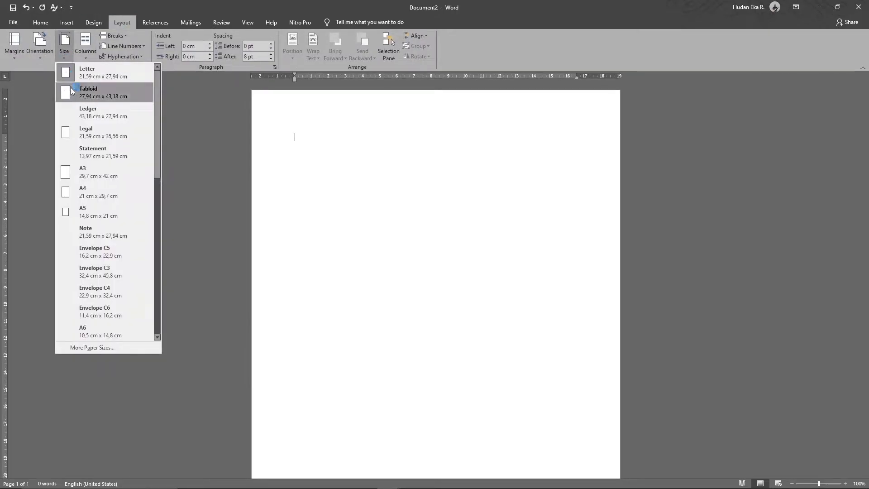
{"action": "left_click", "coordinate": [101, 194]}
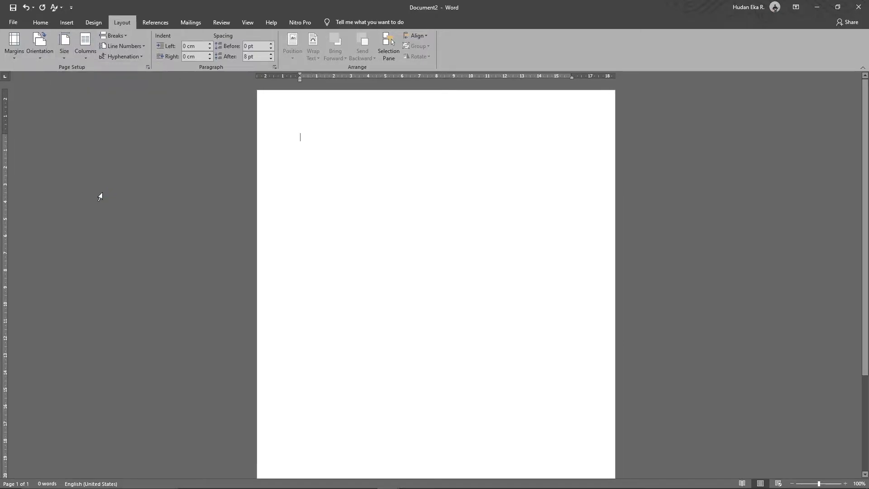
{"action": "left_click", "coordinate": [14, 53]}
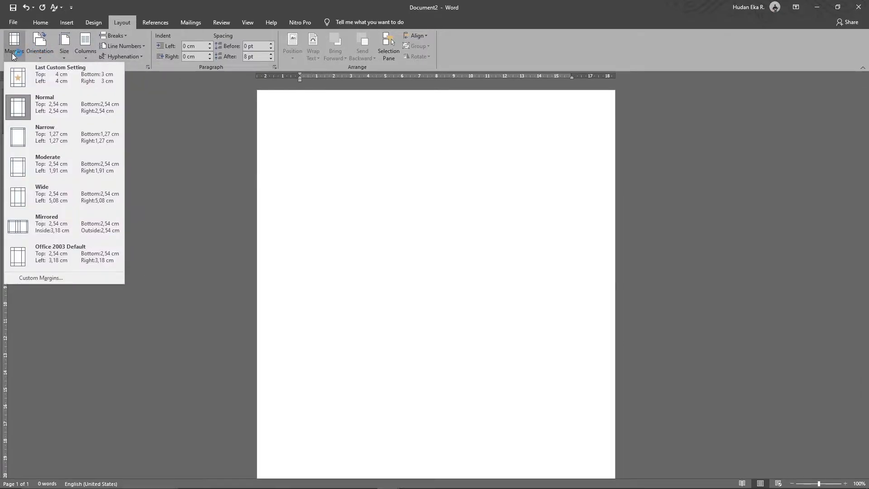
{"action": "left_click", "coordinate": [44, 84]}
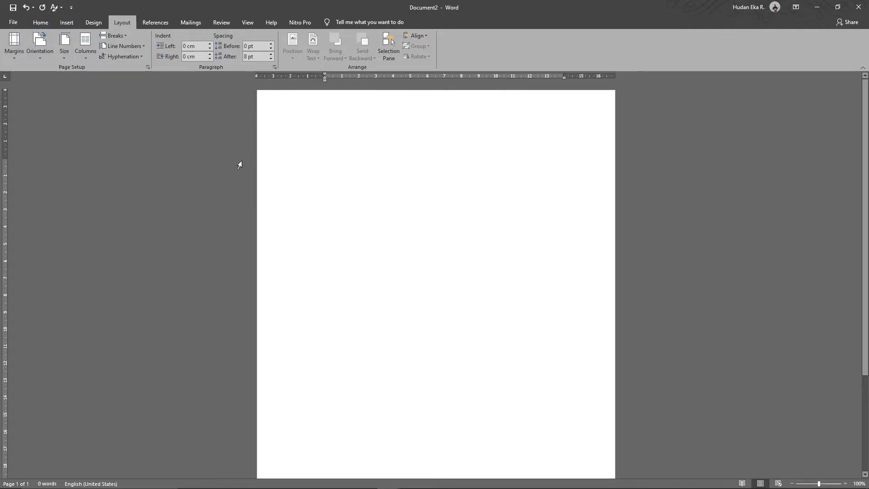
Set the font of the whole document to Times New Roman, size 12.
{"action": "left_click", "coordinate": [41, 24]}
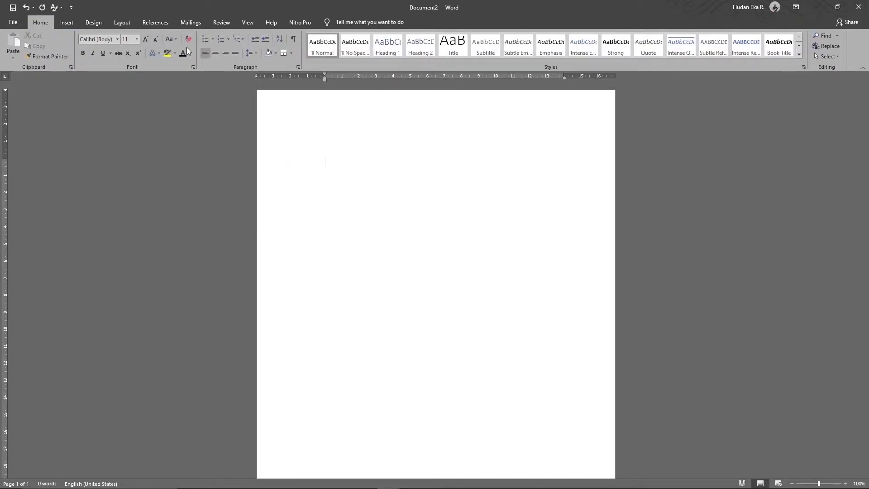
{"action": "key", "text": "ctrl+a"}
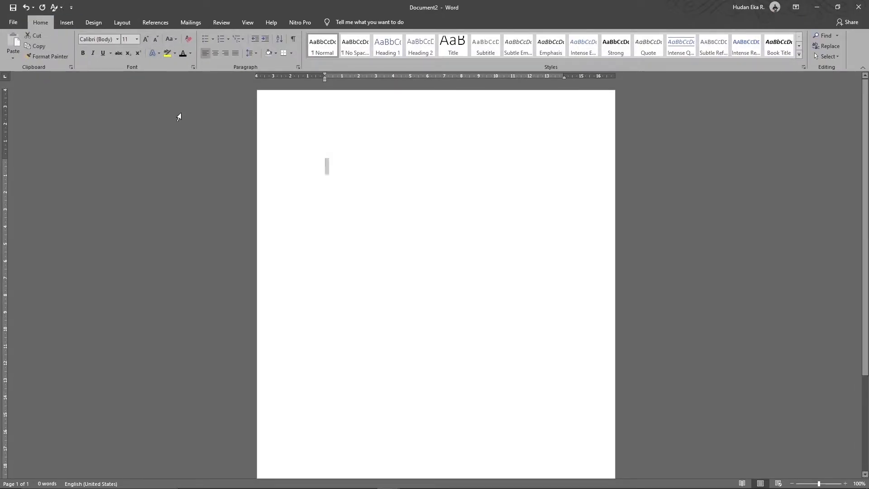
{"action": "left_click", "coordinate": [99, 41]}
{"action": "type", "text": "Times New Roman"}
{"action": "key", "text": "Tab"}
{"action": "type", "text": "12"}
{"action": "key", "text": "Return"}
{"action": "left_click", "coordinate": [240, 213]}
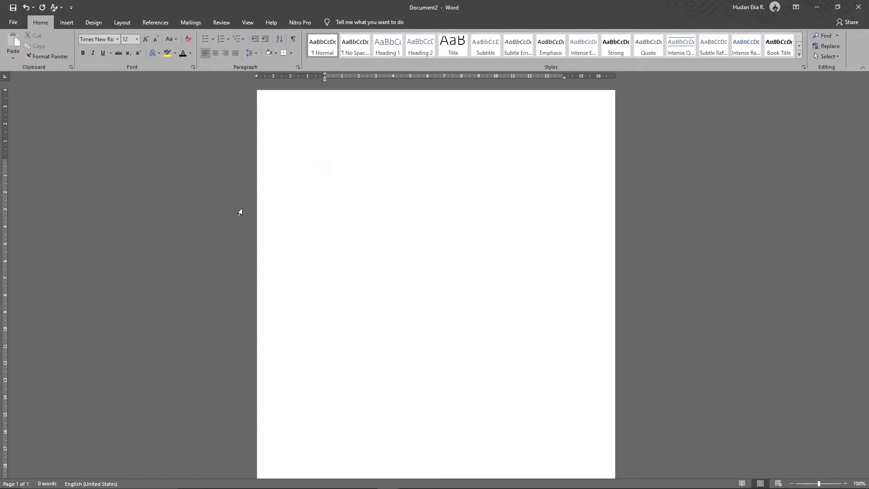
Enter the front-matter titles KATA PENGANTAR, DAFTAR ISI, DAFTAR TABEL and DAFTAR GAMBAR on separate lines.
{"action": "type", "text": "KATA PENGANTAR"}
{"action": "key", "text": "Return"}
{"action": "type", "text": "DAFTAR "}
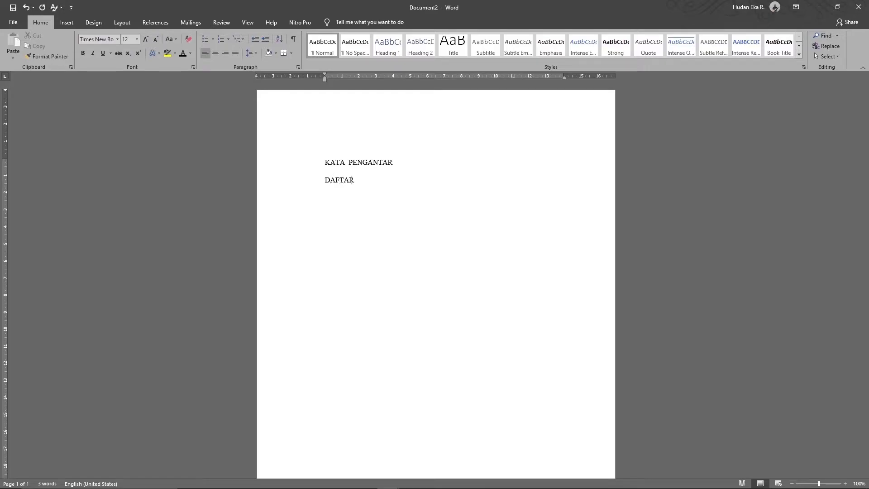
{"action": "type", "text": "ISI"}
{"action": "key", "text": "Return"}
{"action": "type", "text": "DAFTAR TABEL"}
{"action": "key", "text": "Return"}
{"action": "type", "text": "DAFTAR GAMBAR "}
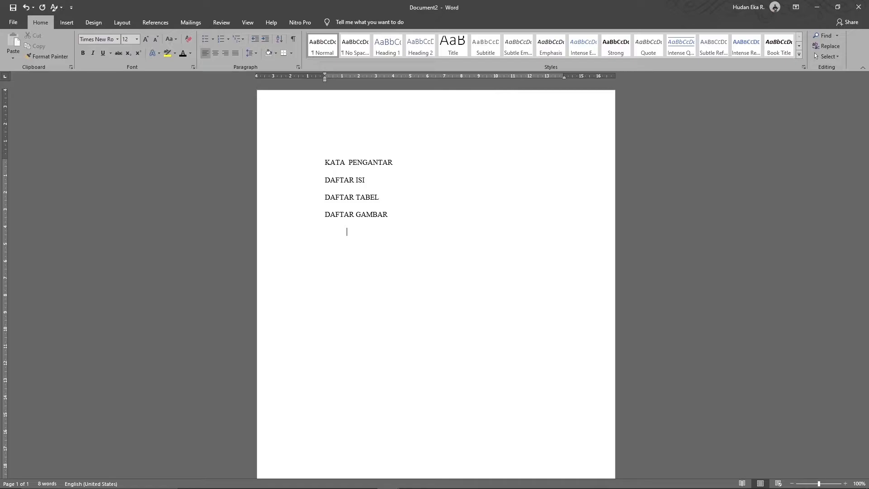
Add the chapter titles PENDAHULUAN, TINJAUAN PUSTAKA, METODE PENELITIAN and HASIL DAN PEMBAHASAN on separate lines below DAFTAR GAMBAR.
{"action": "type", "text": "PENDAHULUAN TINJAUA"}
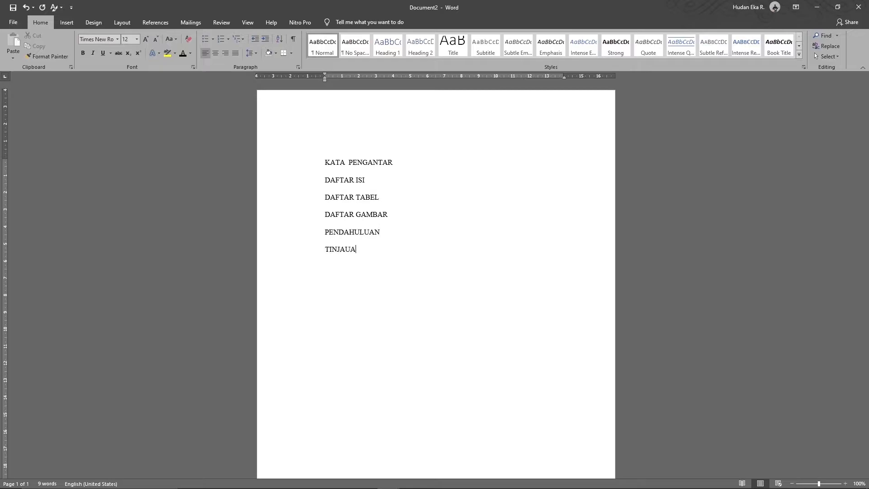
{"action": "type", "text": "N PUSTAKA"}
{"action": "key", "text": "Return"}
{"action": "type", "text": "METOD"}
{"action": "type", "text": "E"}
{"action": "type", "text": " PENELI"}
{"action": "type", "text": "TIAN"}
{"action": "type", "text": "HASIL DAN PEMAB"}
{"action": "type", "text": "AHASAN"}
{"action": "key", "text": "Return"}
Add the closing titles KESIMPULAN DAN SARAN, DAFTAR PUSTAKA and LAMPIRAN on separate lines.
{"action": "type", "text": "KES"}
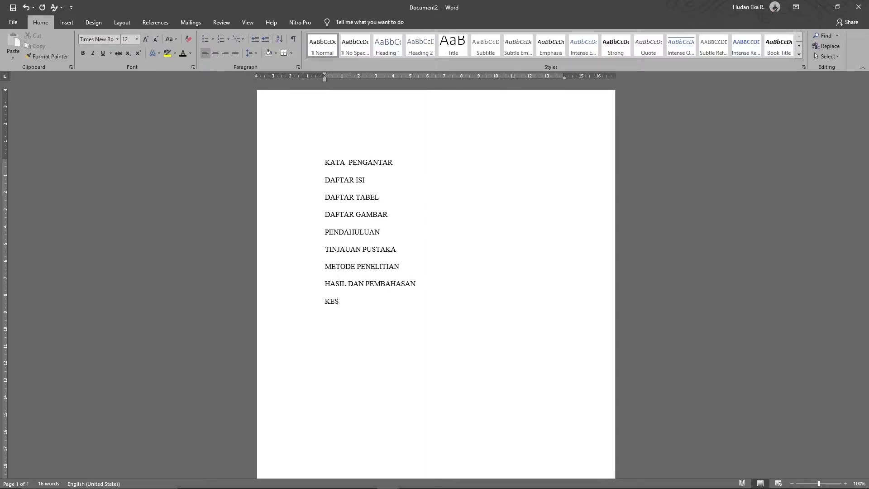
{"action": "type", "text": "IMPULAN DAN SARAN"}
{"action": "key", "text": "Return"}
{"action": "type", "text": "DA"}
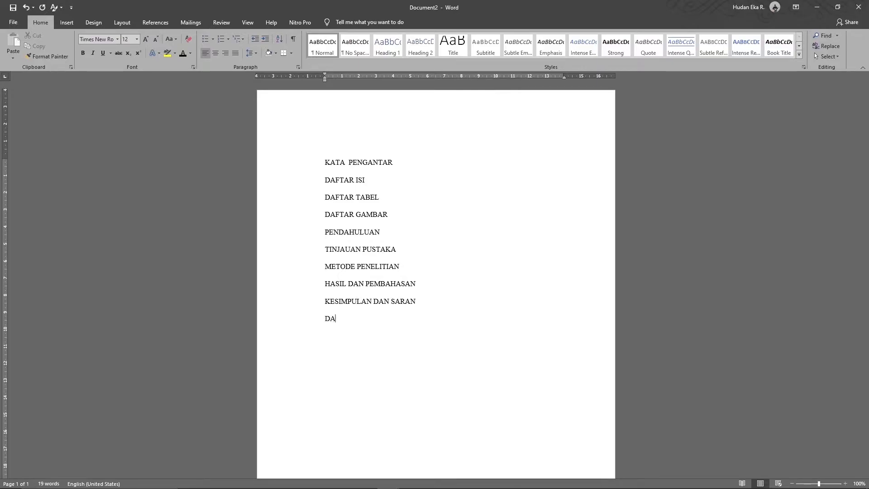
{"action": "type", "text": "FTAR PUSTAKA"}
{"action": "type", "text": "LAMPIRAN"}
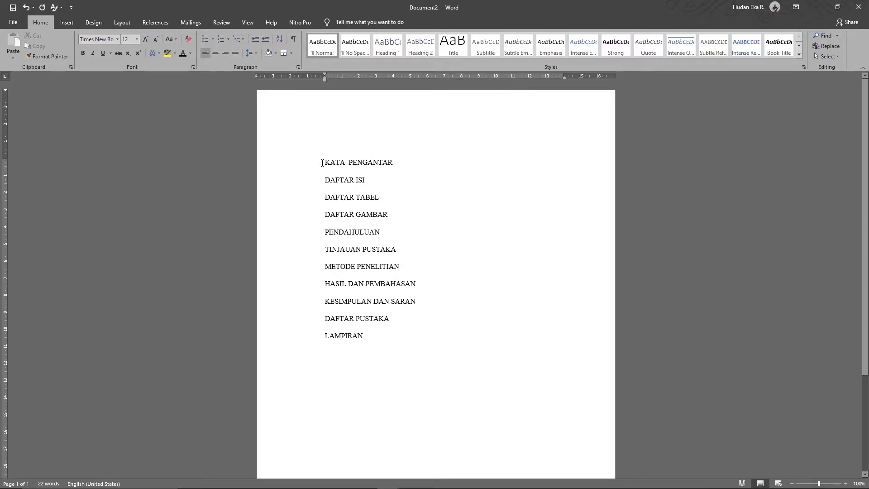
Make the KATA PENGANTAR title bold and centre it on the page.
{"action": "left_click", "coordinate": [321, 164]}
{"action": "key", "text": "ctrl+b"}
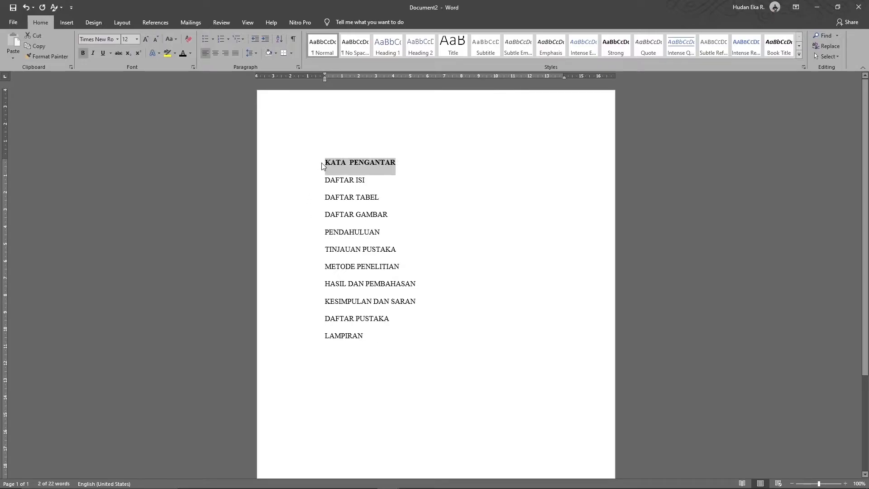
{"action": "key", "text": "ctrl+e"}
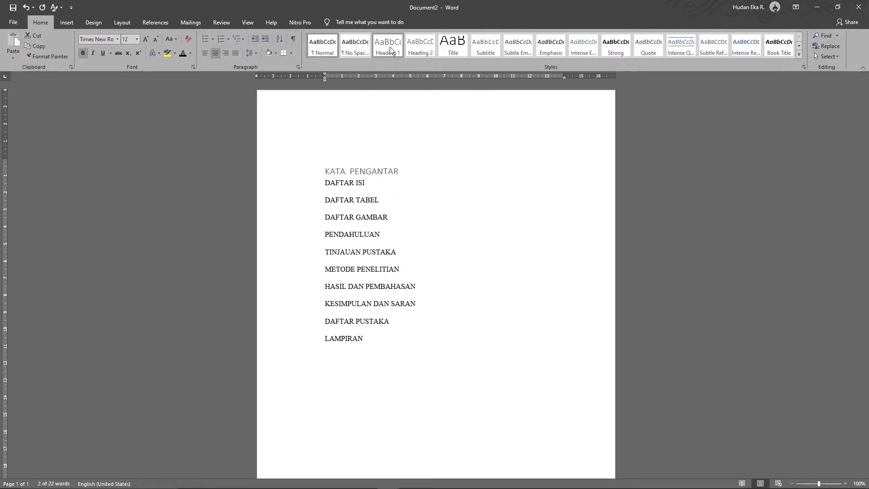
{"action": "left_click", "coordinate": [429, 162]}
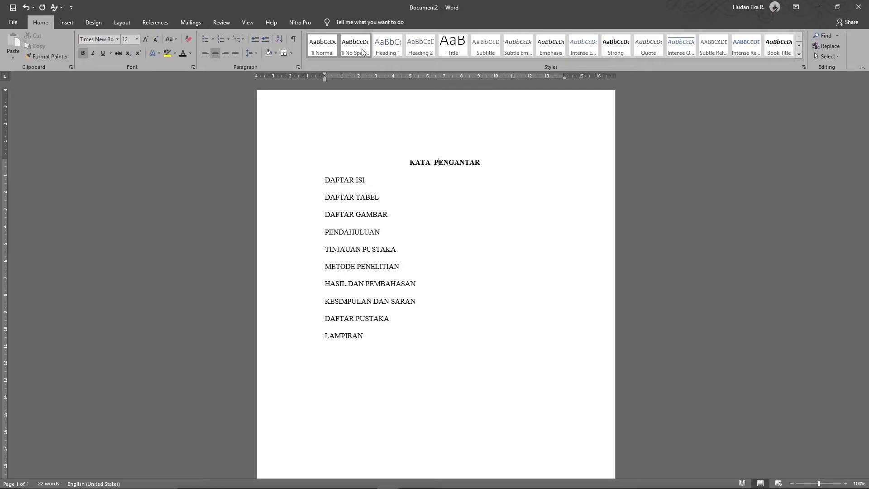
{"action": "left_click", "coordinate": [388, 50]}
{"action": "right_click", "coordinate": [390, 43]}
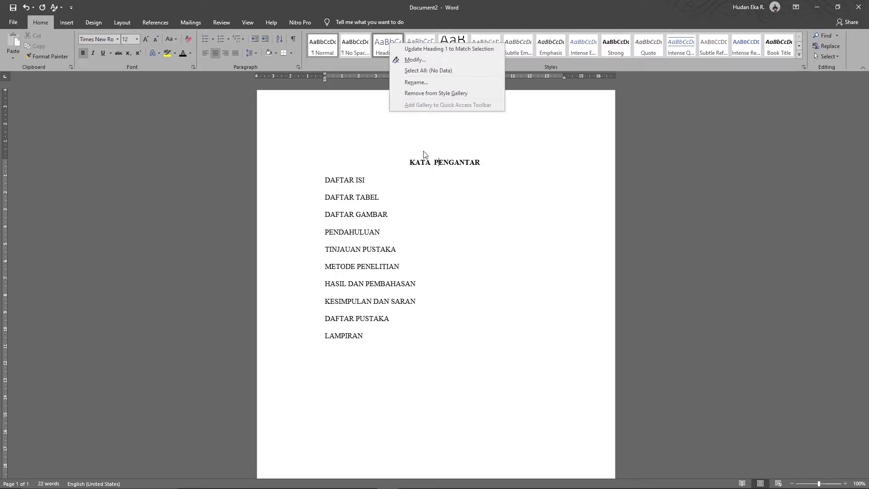
{"action": "left_click", "coordinate": [425, 61]}
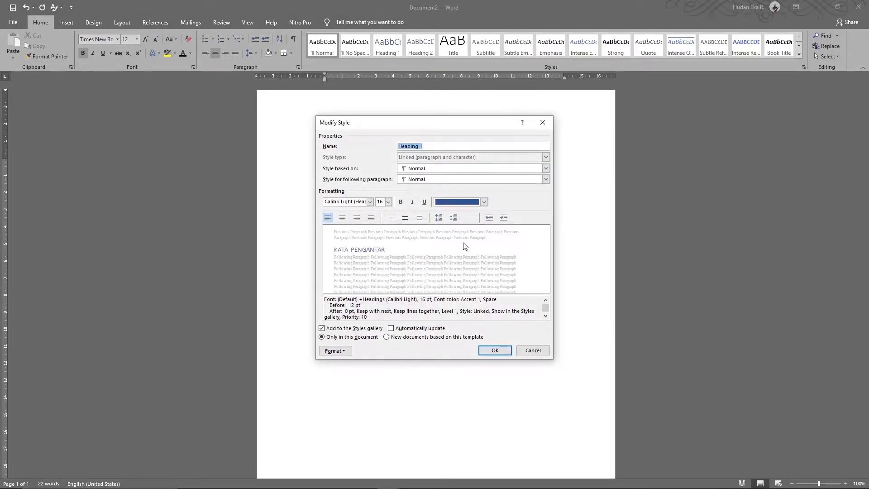
{"action": "left_click", "coordinate": [533, 351]}
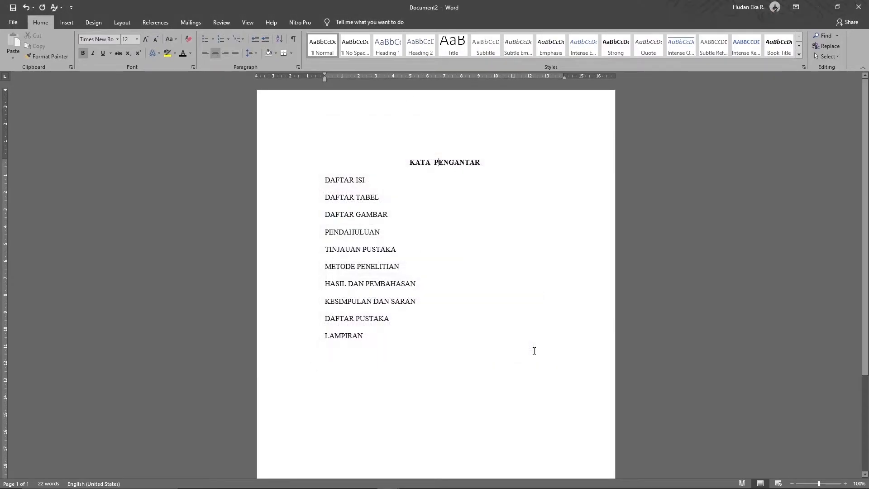
Update the Heading 1 style to match KATA PENGANTAR and apply it to DAFTAR ISI.
{"action": "right_click", "coordinate": [385, 44]}
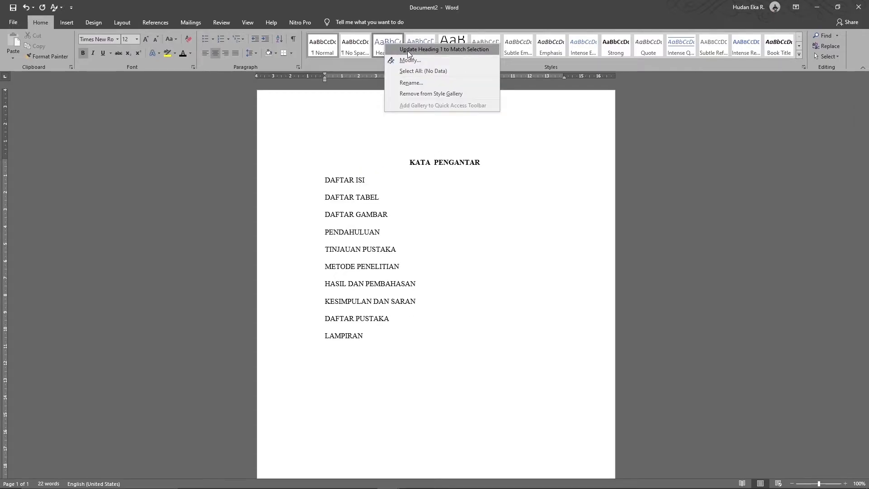
{"action": "left_click", "coordinate": [465, 48]}
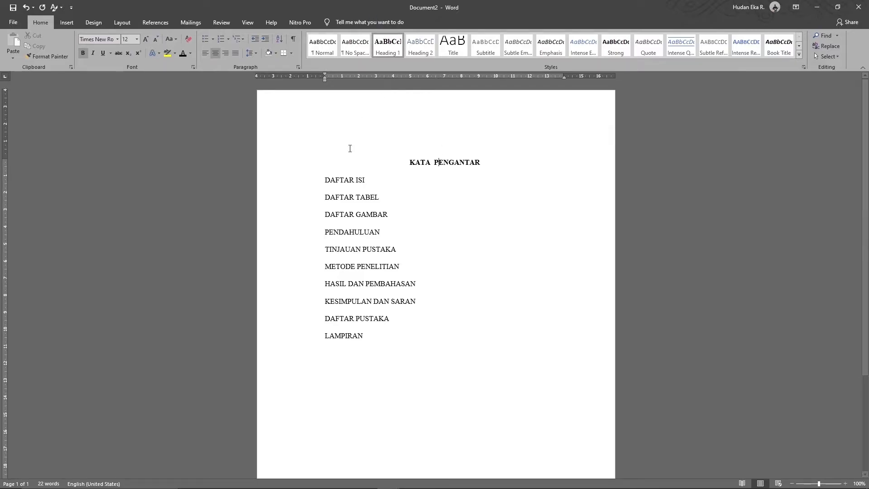
{"action": "left_click", "coordinate": [325, 181]}
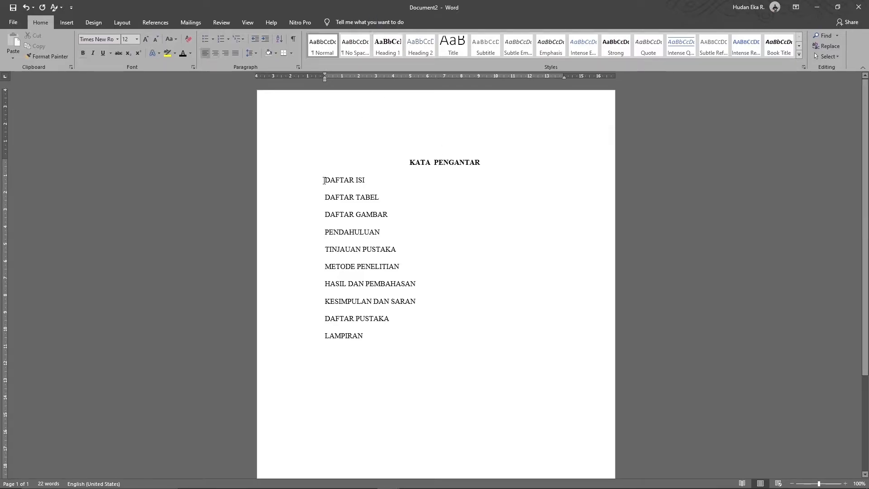
{"action": "left_click", "coordinate": [388, 49]}
Apply Heading 1 to DAFTAR TABEL, DAFTAR GAMBAR, PENDAHULUAN, TINJAUAN PUSTAKA and METODE PENELITIAN.
{"action": "left_click", "coordinate": [349, 196]}
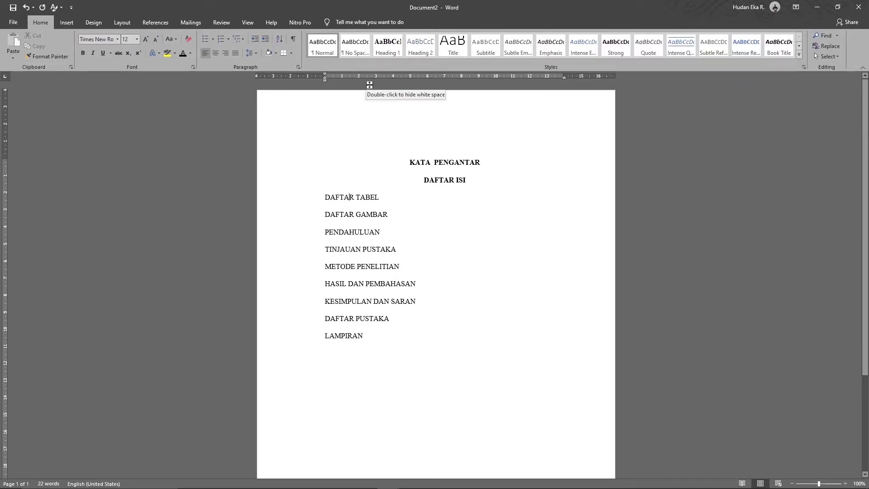
{"action": "key", "text": "ctrl+alt+1"}
{"action": "left_click", "coordinate": [353, 216]}
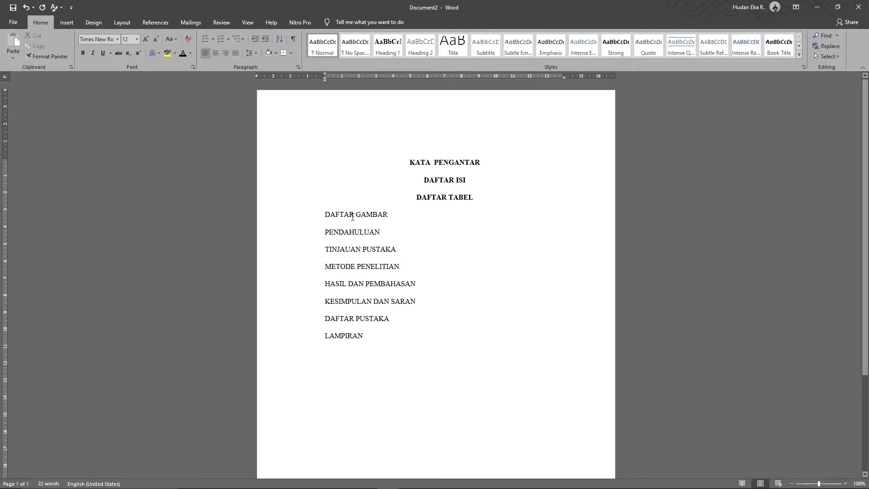
{"action": "key", "text": "ctrl+alt+1"}
{"action": "key", "text": "Down"}
{"action": "key", "text": "ctrl+alt+1"}
{"action": "key", "text": "Down"}
{"action": "key", "text": "ctrl+alt+1"}
{"action": "key", "text": "Down"}
{"action": "key", "text": "ctrl+alt+1"}
Apply Heading 1 to HASIL DAN PEMBAHASAN, KESIMPULAN DAN SARAN, DAFTAR PUSTAKA and LAMPIRAN.
{"action": "key", "text": "Down"}
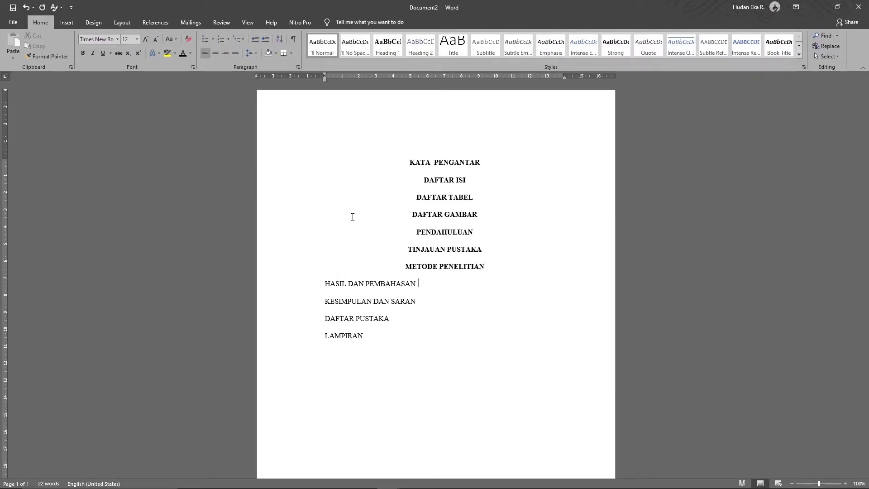
{"action": "key", "text": "ctrl+alt+1"}
{"action": "key", "text": "Down"}
{"action": "key", "text": "ctrl+alt+1"}
{"action": "key", "text": "Down"}
{"action": "key", "text": "ctrl+alt+1"}
{"action": "key", "text": "Down"}
{"action": "key", "text": "ctrl+alt+1"}
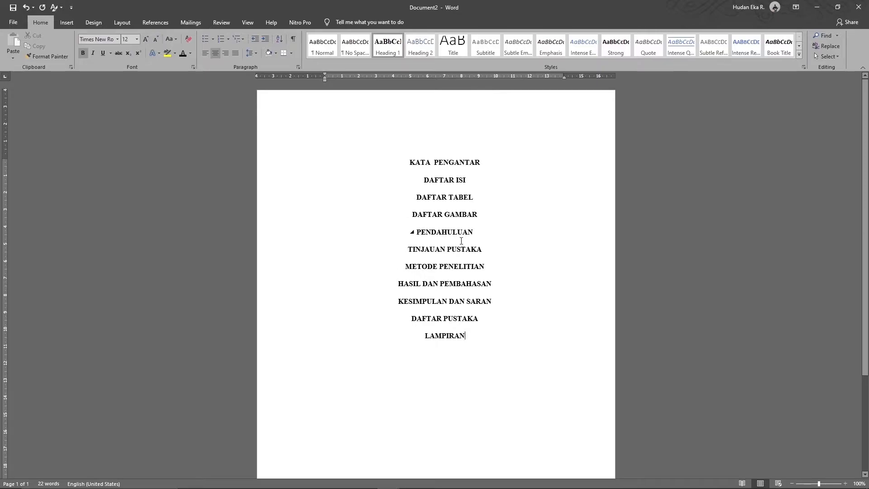
Number the Heading 1 titles with the multilevel list that links 1, 1.1, 1.1.1 to the heading styles.
{"action": "scroll", "coordinate": [457, 352], "scroll_direction": "down", "scroll_amount": 3}
{"action": "scroll", "coordinate": [458, 352], "scroll_direction": "up", "scroll_amount": 3}
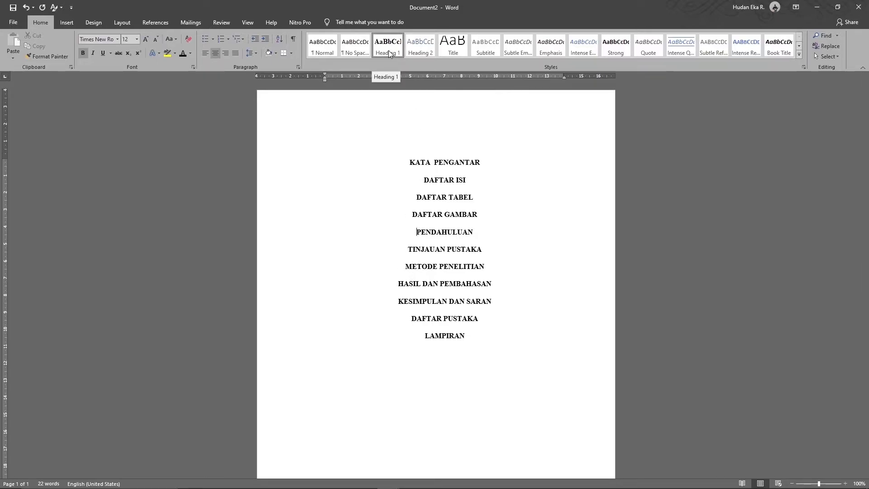
{"action": "left_click", "coordinate": [240, 39]}
{"action": "mouse_move", "coordinate": [303, 183]}
{"action": "mouse_move", "coordinate": [328, 178]}
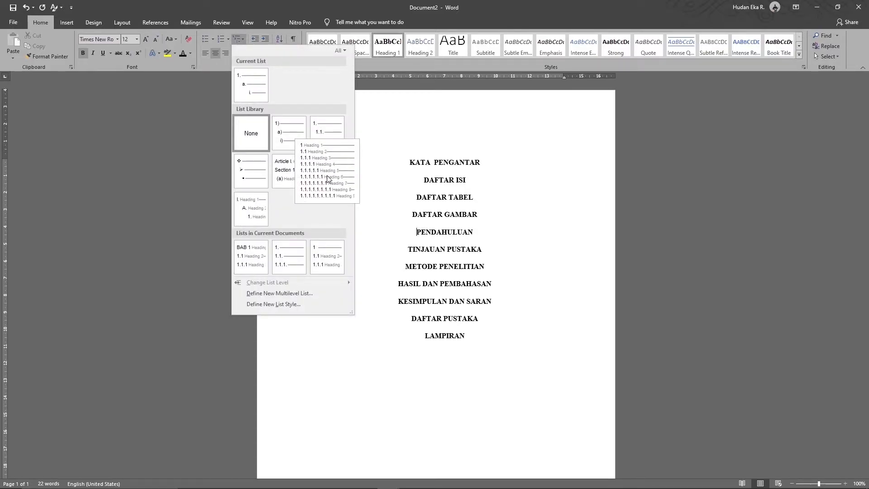
{"action": "left_click", "coordinate": [242, 38]}
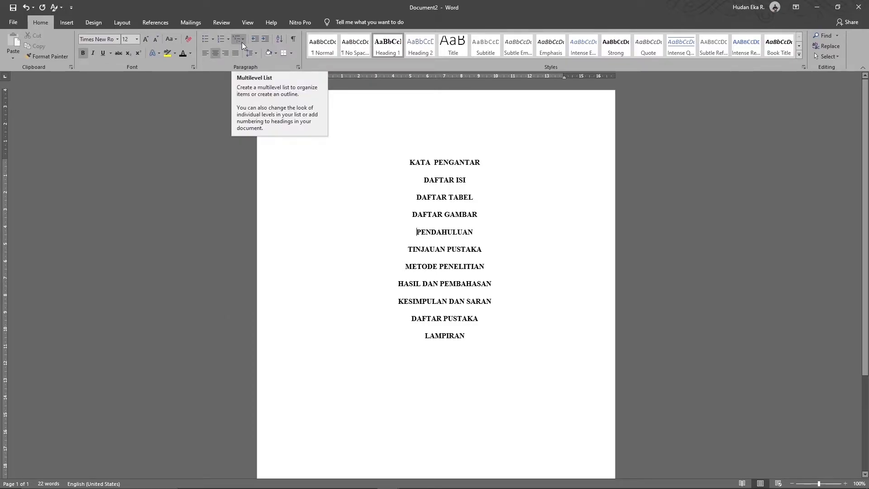
{"action": "left_click", "coordinate": [242, 42]}
{"action": "mouse_move", "coordinate": [312, 175]}
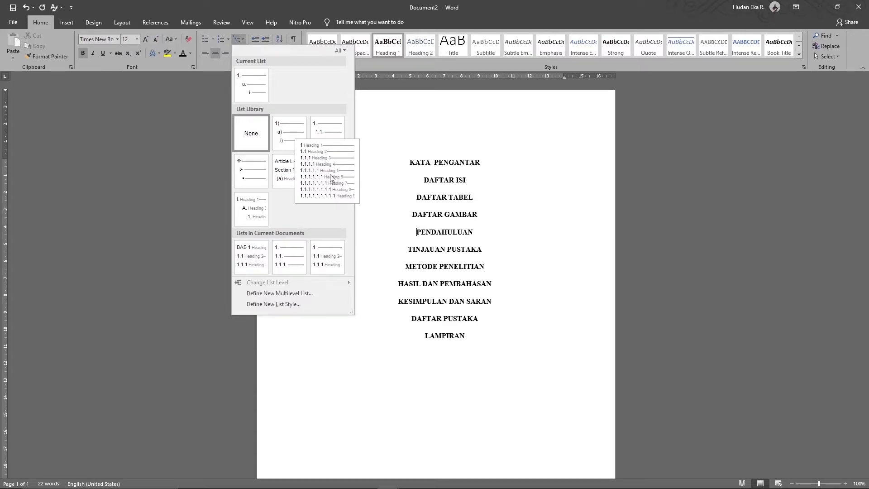
{"action": "left_click", "coordinate": [331, 177]}
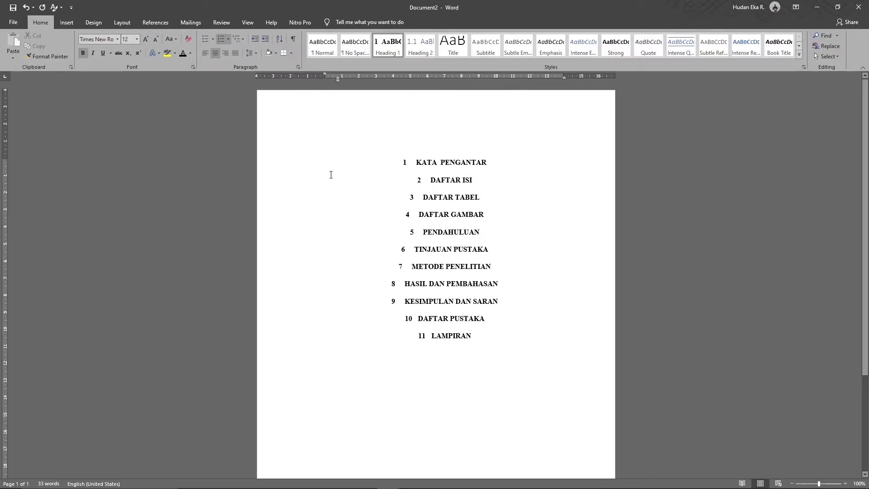
Define a new multilevel list with level 1 numbers prefixed by "BAB " and the level's text indent set to 0 cm.
{"action": "left_click", "coordinate": [244, 39]}
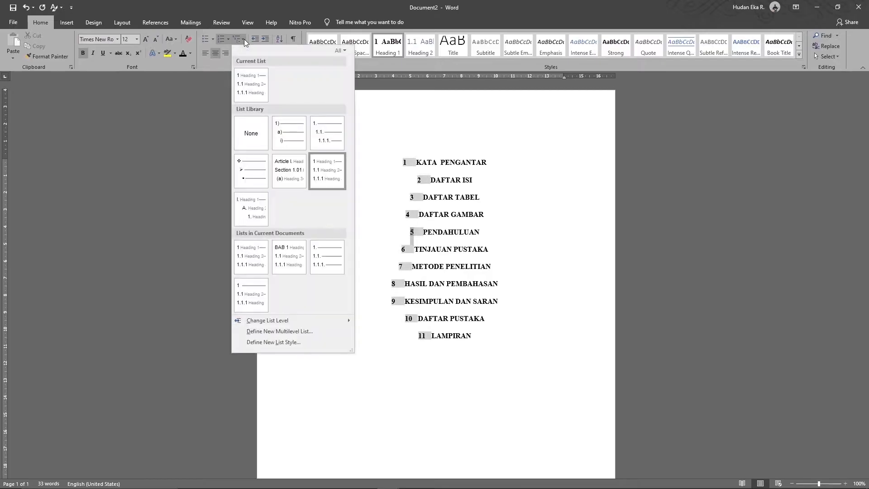
{"action": "left_click", "coordinate": [290, 331]}
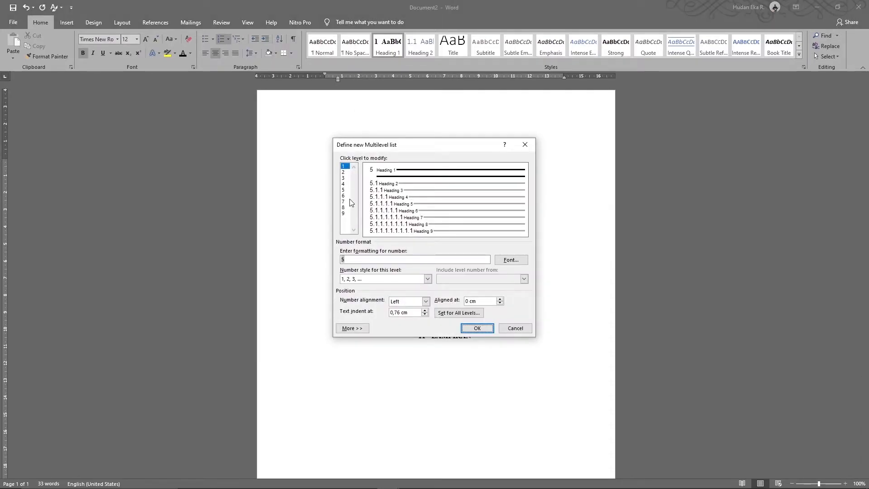
{"action": "left_click", "coordinate": [342, 260]}
{"action": "type", "text": "BAB"}
{"action": "left_click_drag", "start_coordinate": [401, 313], "coordinate": [381, 313]}
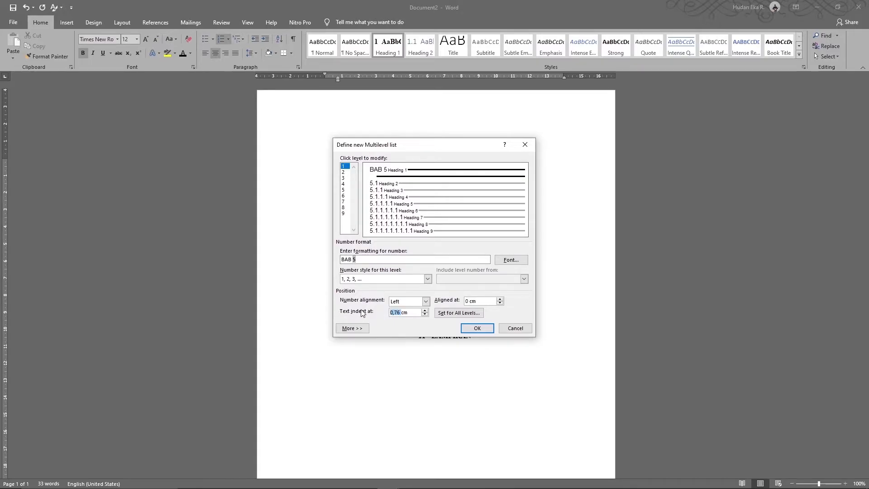
{"action": "left_click_drag", "start_coordinate": [418, 148], "coordinate": [397, 322]}
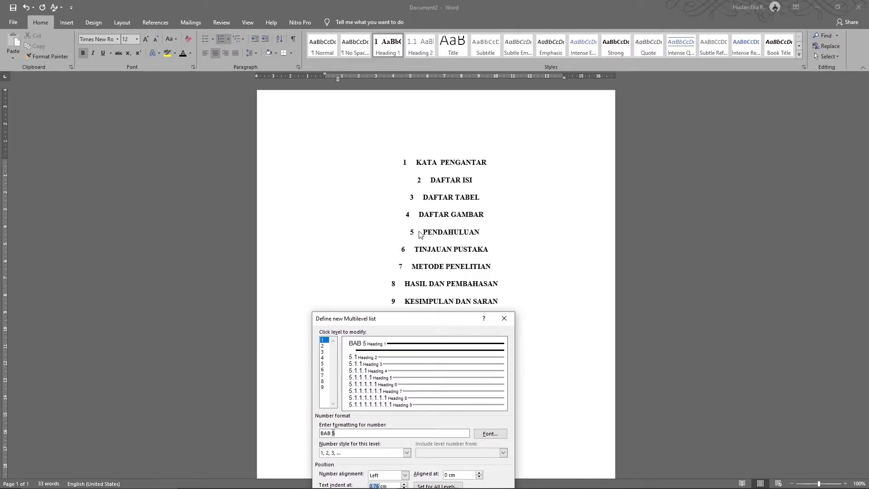
{"action": "left_click_drag", "start_coordinate": [404, 319], "coordinate": [474, 229]}
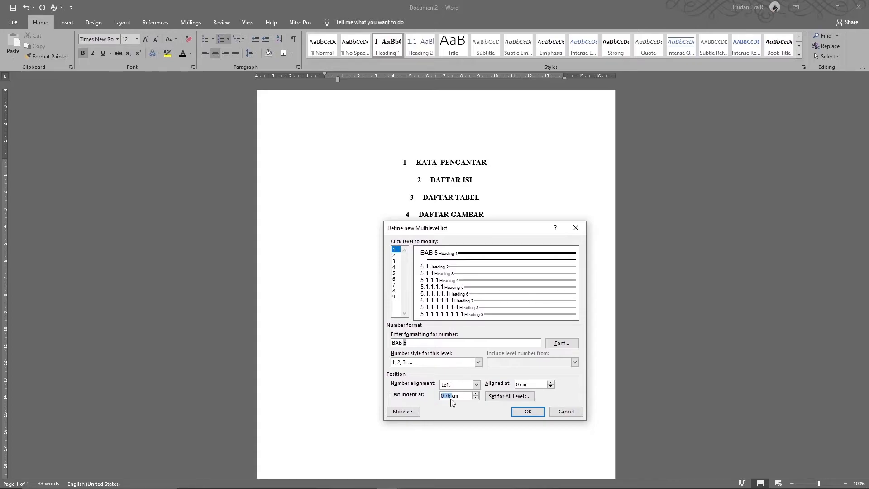
{"action": "type", "text": "0"}
{"action": "left_click", "coordinate": [524, 413]}
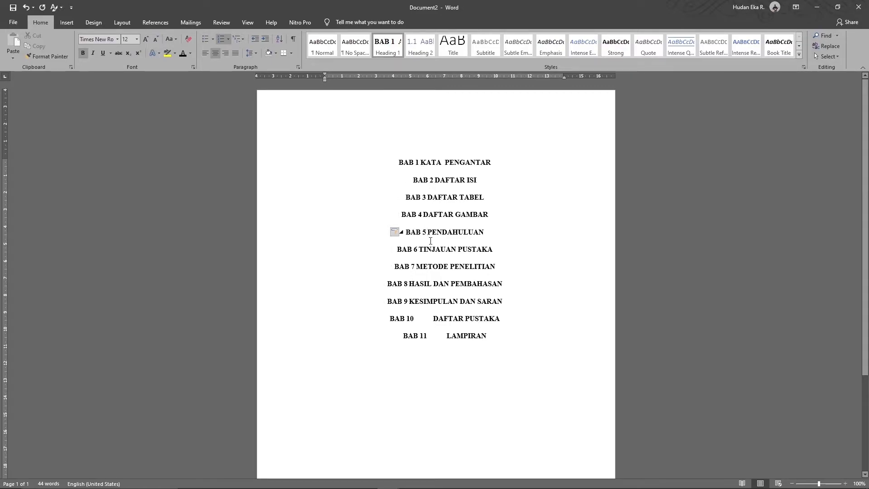
Remove the BAB numbering from KATA PENGANTAR, DAFTAR ISI, DAFTAR TABEL and DAFTAR GAMBAR.
{"action": "left_click", "coordinate": [410, 161]}
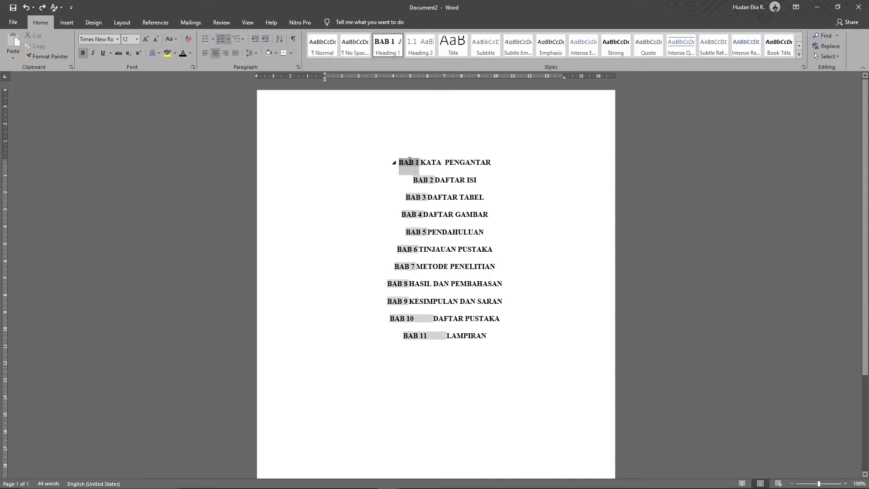
{"action": "key", "text": "BackSpace"}
{"action": "left_click", "coordinate": [424, 180]}
{"action": "key", "text": "BackSpace"}
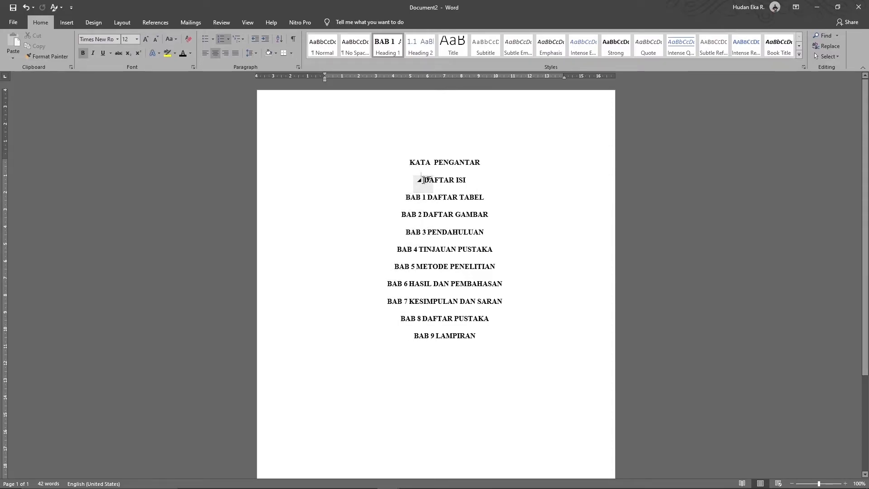
{"action": "left_click", "coordinate": [417, 196]}
{"action": "key", "text": "BackSpace"}
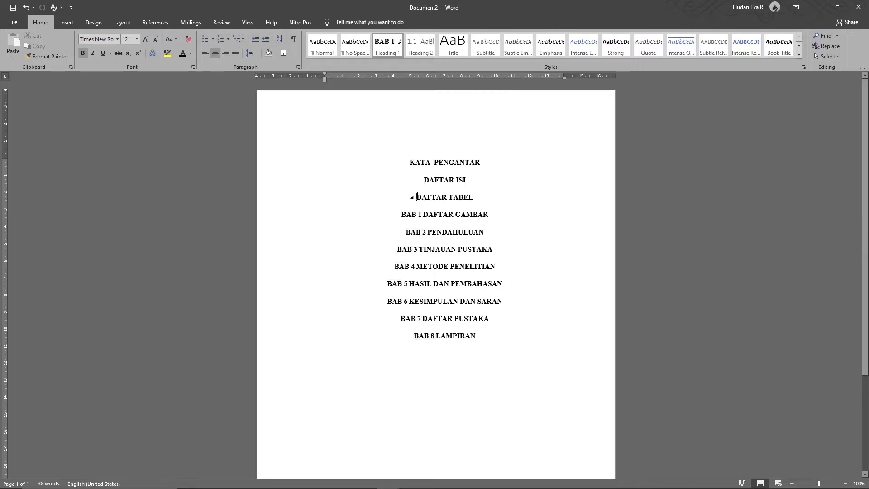
{"action": "left_click", "coordinate": [413, 220]}
{"action": "key", "text": "BackSpace"}
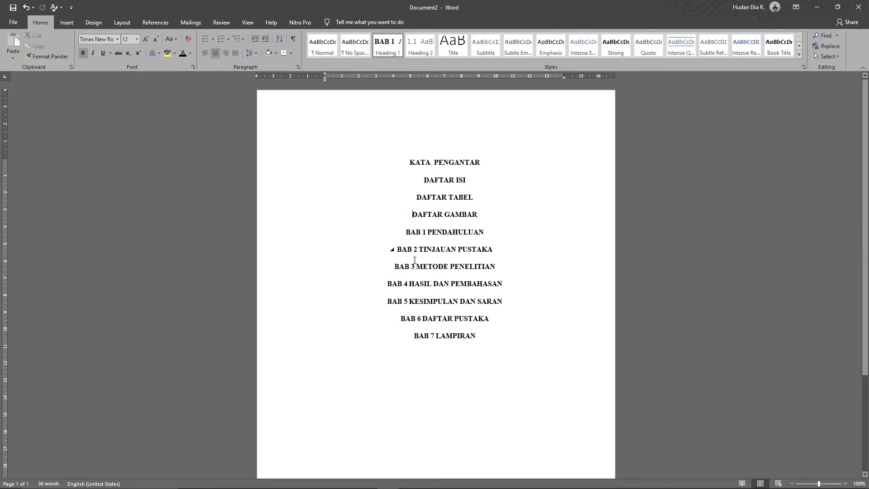
Remove the BAB numbering from the DAFTAR PUSTAKA and LAMPIRAN titles.
{"action": "left_click", "coordinate": [413, 319]}
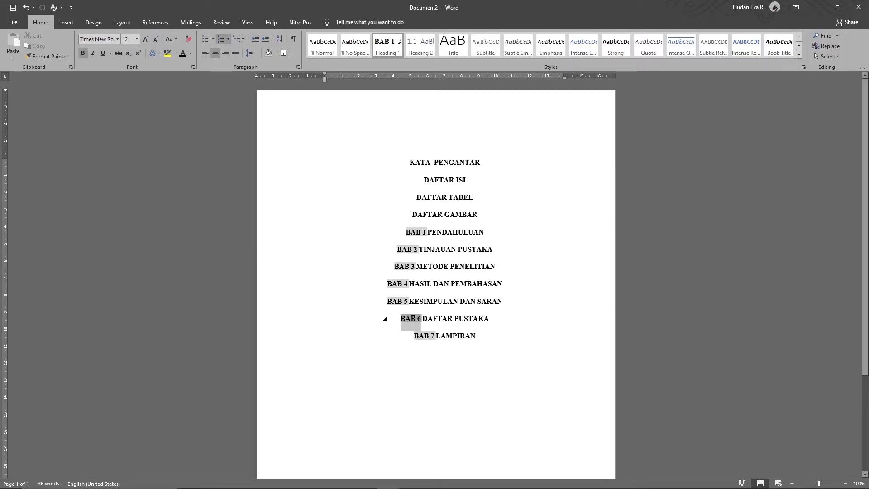
{"action": "key", "text": "BackSpace"}
{"action": "left_click", "coordinate": [426, 335]}
{"action": "key", "text": "BackSpace"}
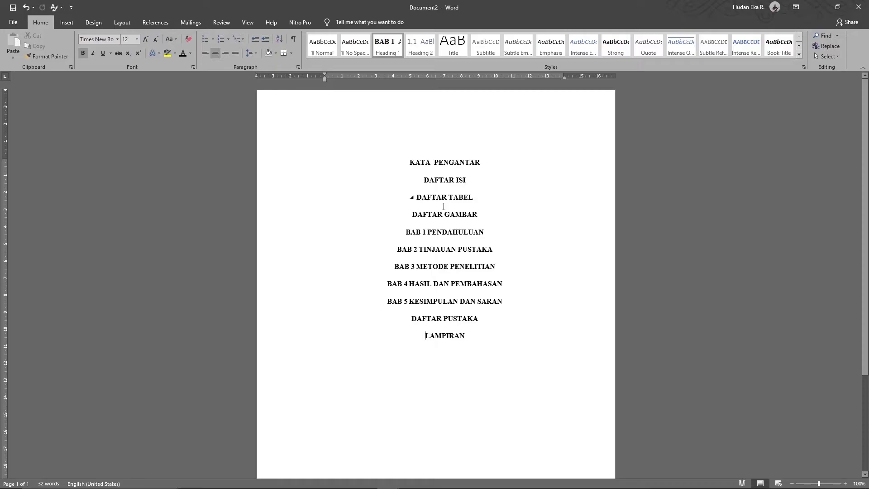
Insert page breaks so that DAFTAR ISI, DAFTAR TABEL and DAFTAR GAMBAR each start on a new page.
{"action": "scroll", "coordinate": [441, 236], "scroll_direction": "up", "scroll_amount": 3, "text": "ctrl"}
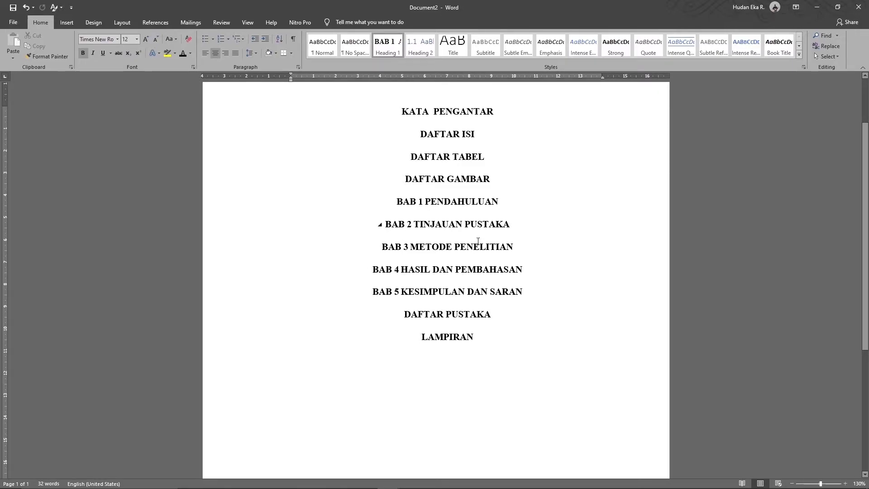
{"action": "scroll", "coordinate": [479, 241], "scroll_direction": "up", "scroll_amount": 3}
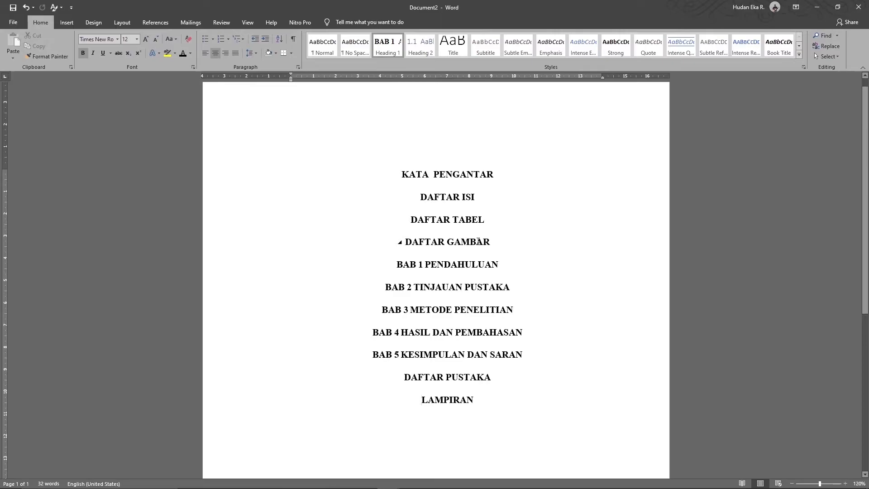
{"action": "scroll", "coordinate": [479, 241], "scroll_direction": "down", "scroll_amount": 2}
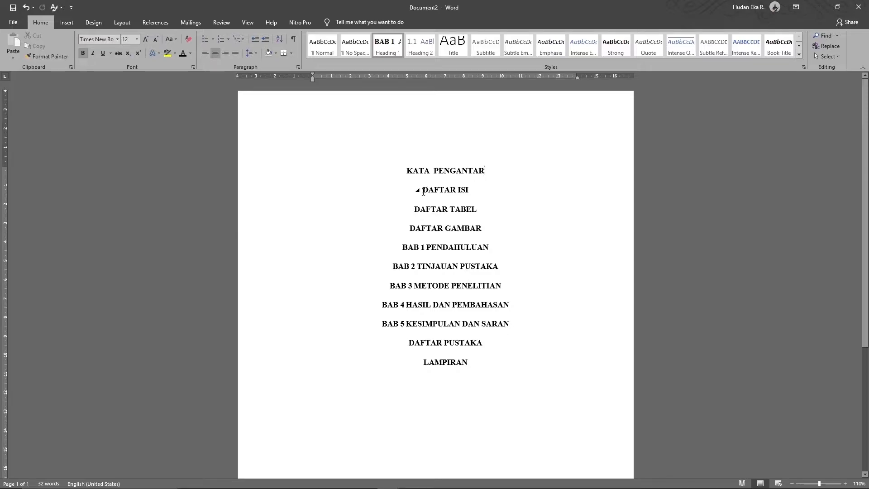
{"action": "scroll", "coordinate": [432, 195], "scroll_direction": "up", "scroll_amount": 4}
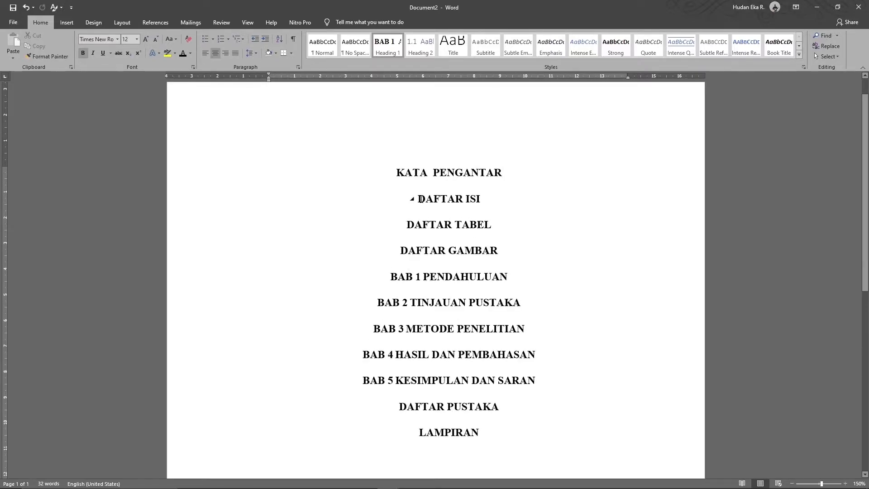
{"action": "left_click", "coordinate": [418, 201]}
{"action": "key", "text": "ctrl+Return"}
{"action": "scroll", "coordinate": [456, 235], "scroll_direction": "down", "scroll_amount": 1}
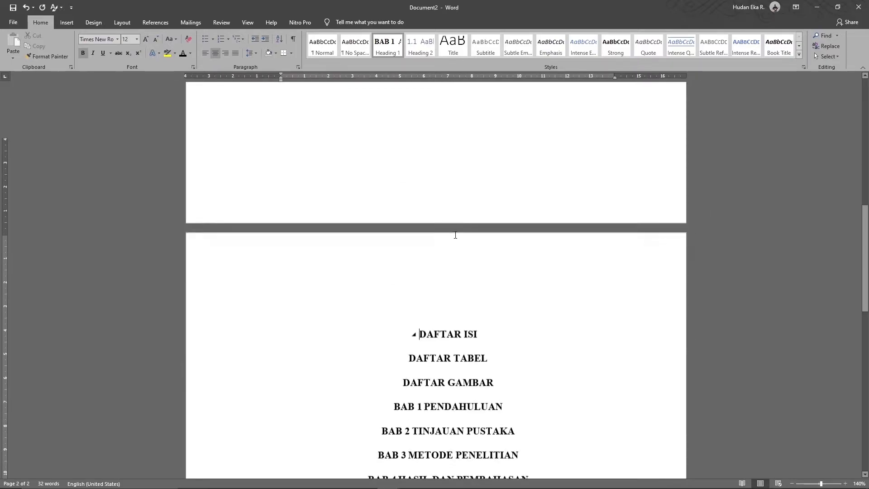
{"action": "scroll", "coordinate": [456, 235], "scroll_direction": "down", "scroll_amount": 2}
{"action": "left_click", "coordinate": [438, 207]}
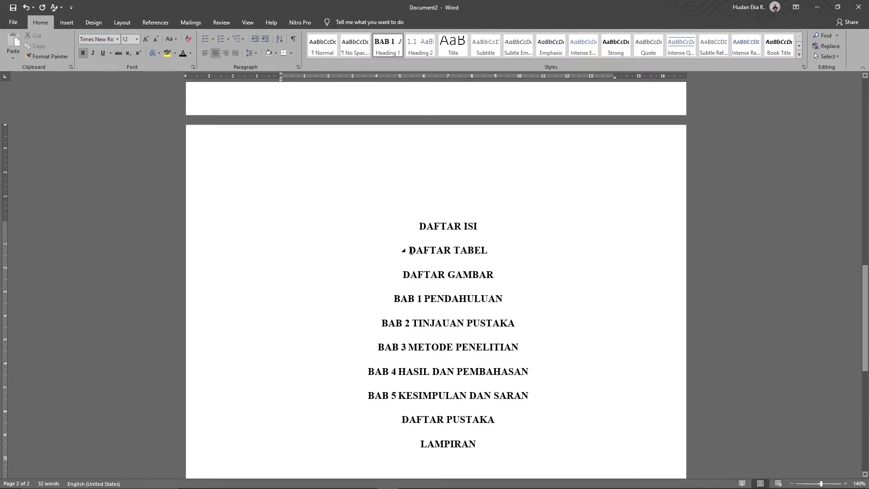
{"action": "key", "text": "ctrl+Return"}
{"action": "scroll", "coordinate": [409, 249], "scroll_direction": "down", "scroll_amount": 3}
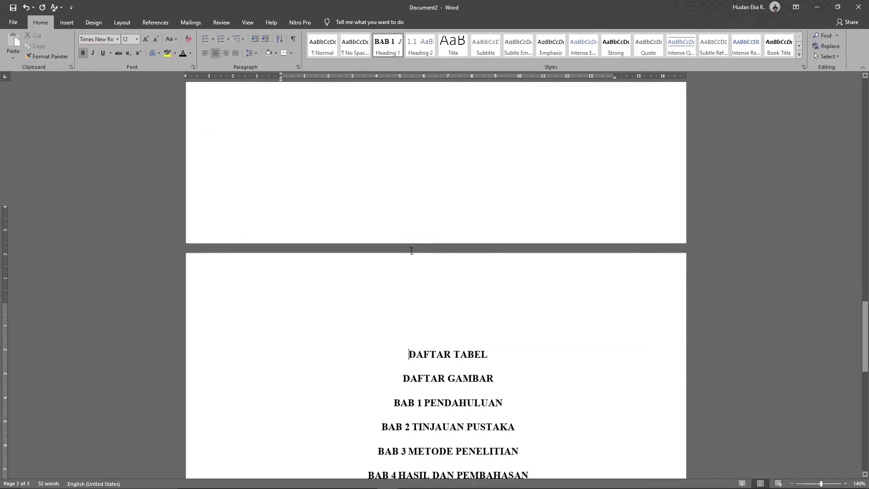
{"action": "key", "text": "ctrl+Return"}
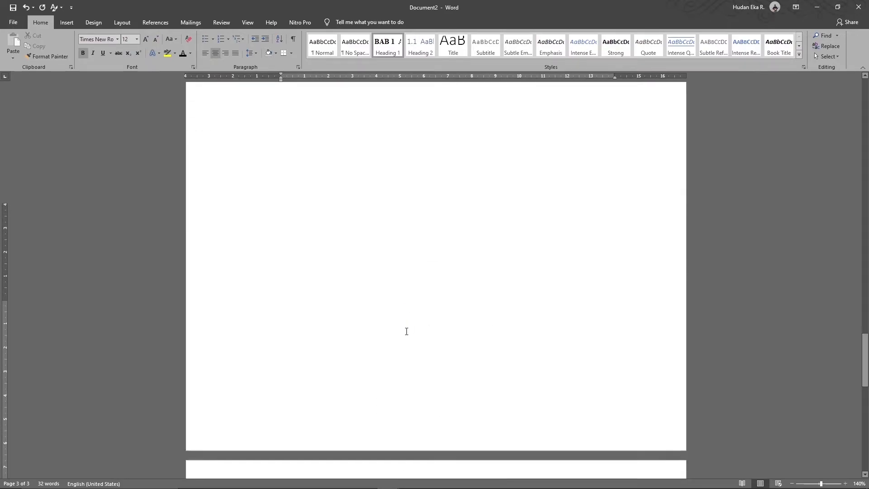
{"action": "scroll", "coordinate": [405, 330], "scroll_direction": "down", "scroll_amount": 4}
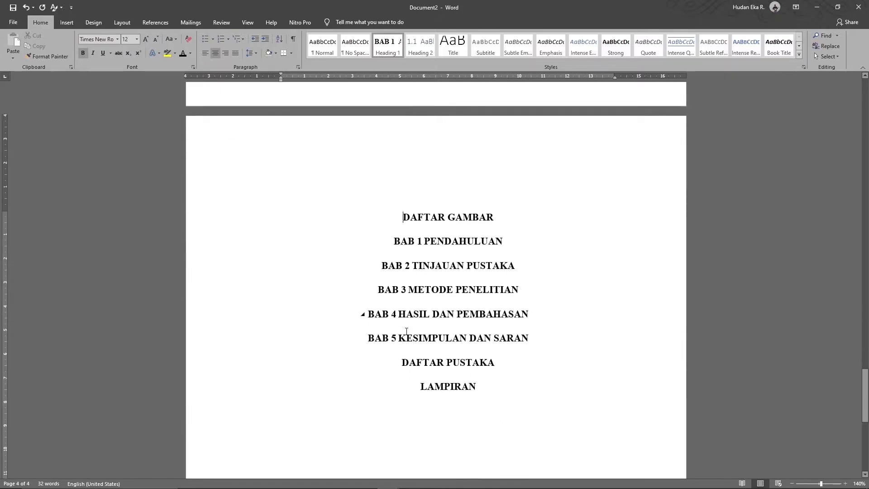
Insert page breaks before the PENDAHULUAN, TINJAUAN PUSTAKA and METODE PENELITIAN chapter titles.
{"action": "left_click", "coordinate": [397, 243]}
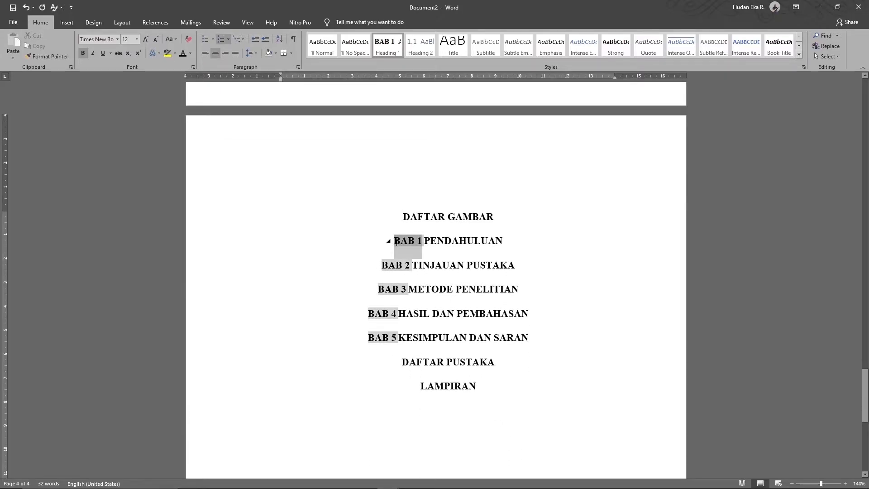
{"action": "left_click", "coordinate": [431, 240]}
{"action": "key", "text": "Left"}
{"action": "key", "text": "ctrl+Return"}
{"action": "scroll", "coordinate": [421, 272], "scroll_direction": "down", "scroll_amount": 4}
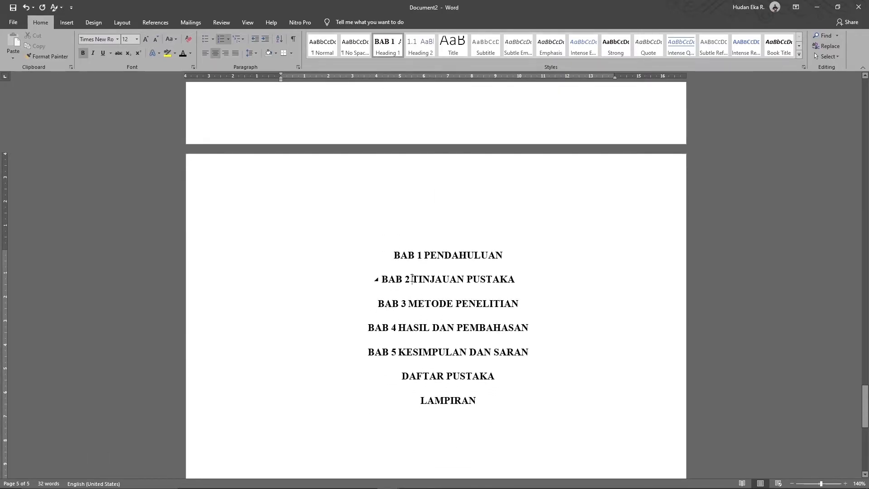
{"action": "key", "text": "ctrl+Return"}
{"action": "scroll", "coordinate": [412, 278], "scroll_direction": "down", "scroll_amount": 4}
{"action": "left_click", "coordinate": [408, 279]}
{"action": "key", "text": "ctrl+Return"}
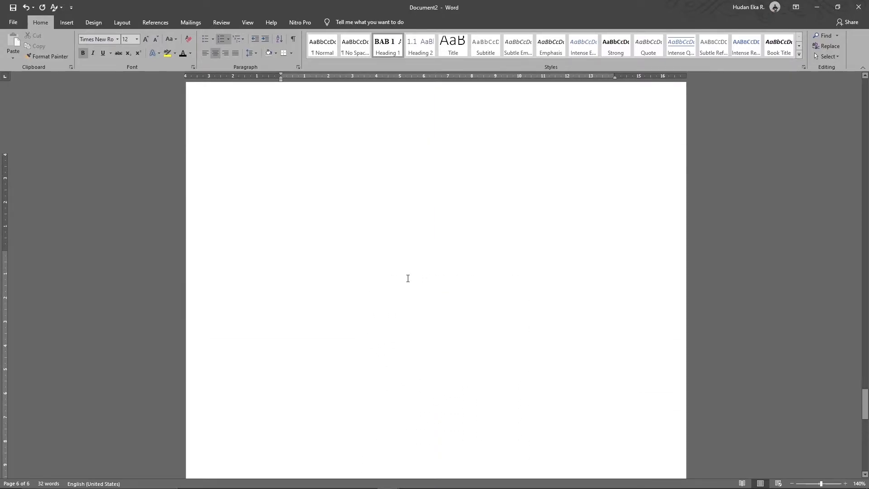
{"action": "scroll", "coordinate": [407, 277], "scroll_direction": "down", "scroll_amount": 4}
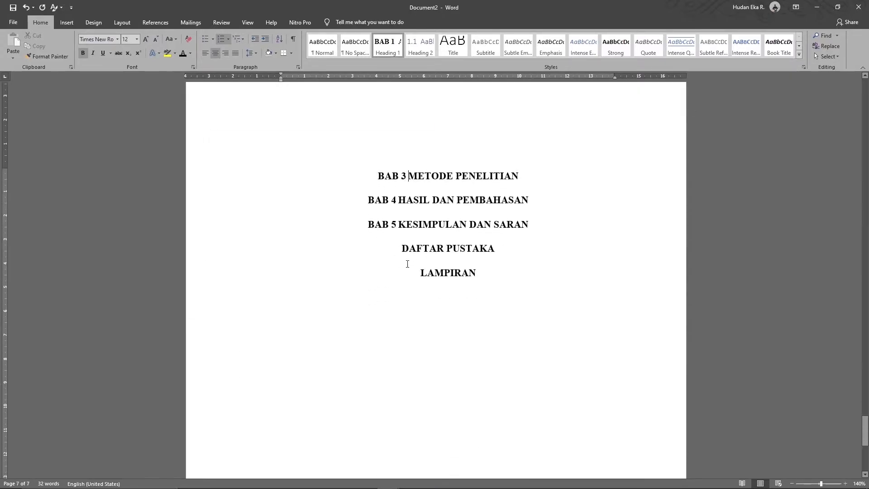
Insert page breaks before the HASIL DAN PEMBAHASAN and KESIMPULAN DAN SARAN chapter titles.
{"action": "left_click", "coordinate": [399, 198]}
{"action": "key", "text": "ctrl+Return"}
{"action": "scroll", "coordinate": [398, 199], "scroll_direction": "down", "scroll_amount": 4}
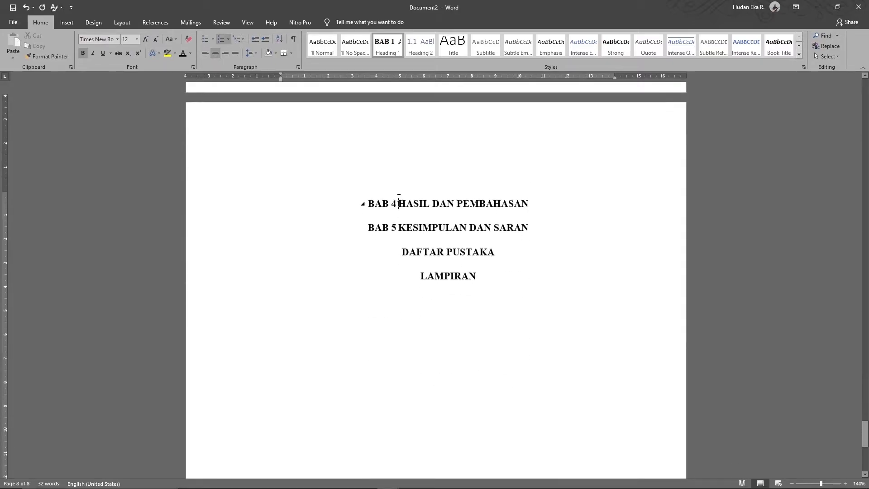
{"action": "left_click", "coordinate": [398, 221]}
{"action": "key", "text": "ctrl+Return"}
{"action": "scroll", "coordinate": [399, 221], "scroll_direction": "down", "scroll_amount": 4}
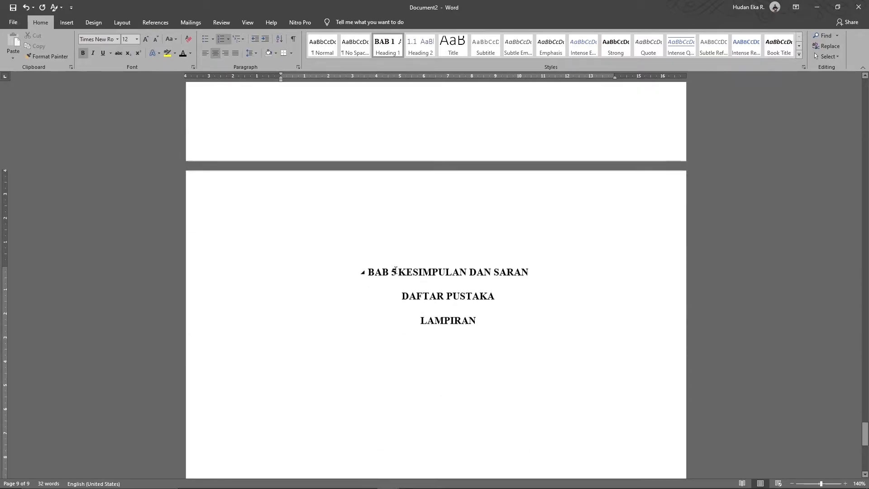
Insert page breaks so that DAFTAR PUSTAKA and LAMPIRAN each start on a new page.
{"action": "left_click", "coordinate": [399, 293]}
{"action": "key", "text": "ctrl+Return"}
{"action": "scroll", "coordinate": [398, 292], "scroll_direction": "down", "scroll_amount": 4}
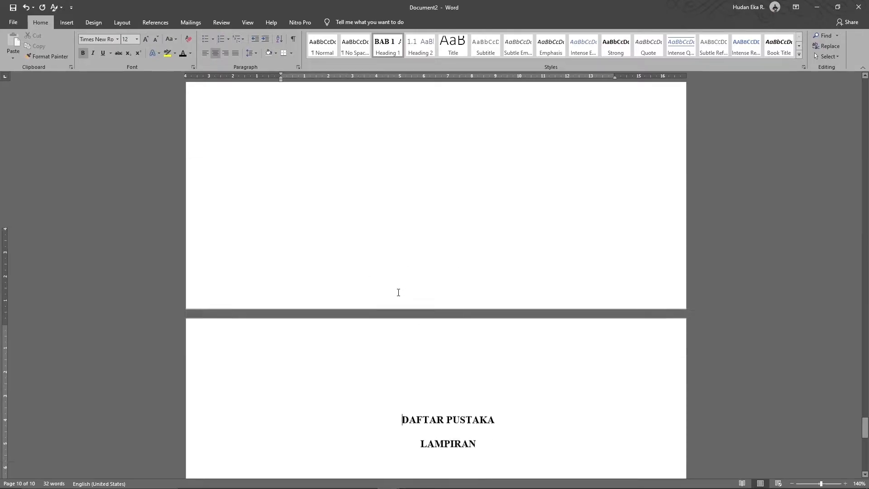
{"action": "left_click", "coordinate": [421, 313]}
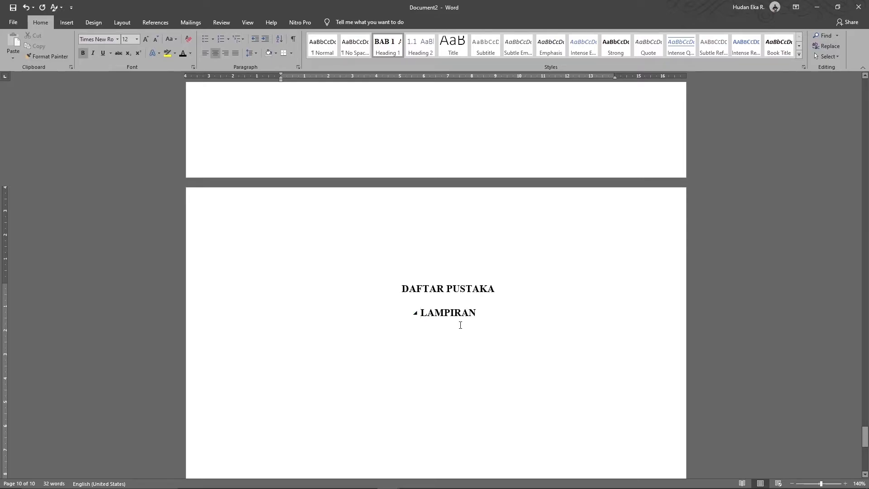
{"action": "key", "text": "ctrl+Return"}
{"action": "scroll", "coordinate": [460, 326], "scroll_direction": "down", "scroll_amount": 5}
{"action": "scroll", "coordinate": [460, 326], "scroll_direction": "down", "scroll_amount": 4, "text": "ctrl"}
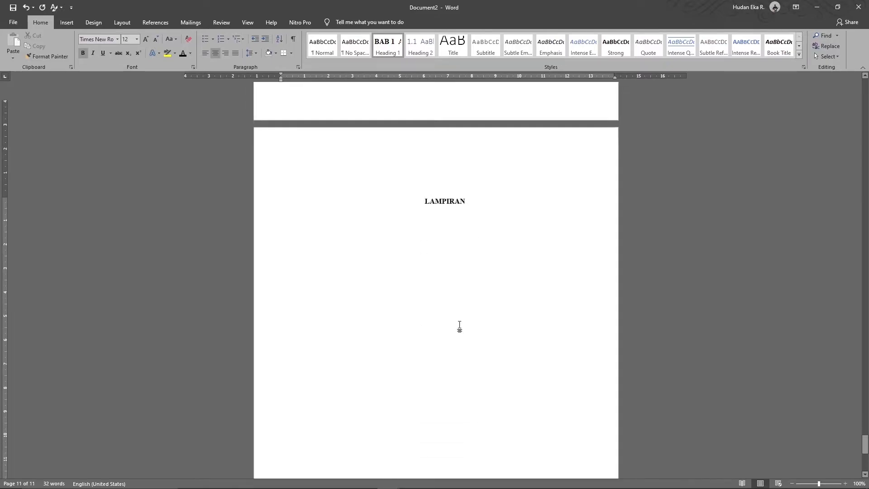
Show the Navigation pane with the list of document headings.
{"action": "scroll", "coordinate": [458, 329], "scroll_direction": "up", "scroll_amount": 20}
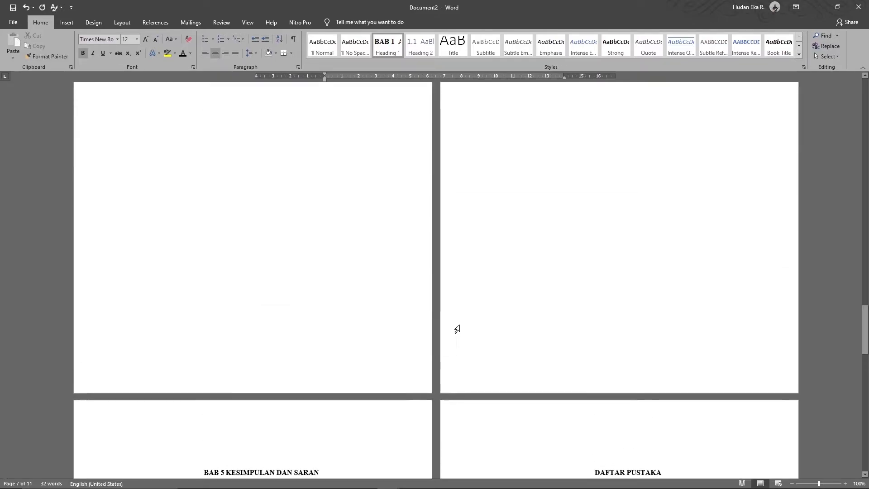
{"action": "scroll", "coordinate": [458, 329], "scroll_direction": "up", "scroll_amount": 15}
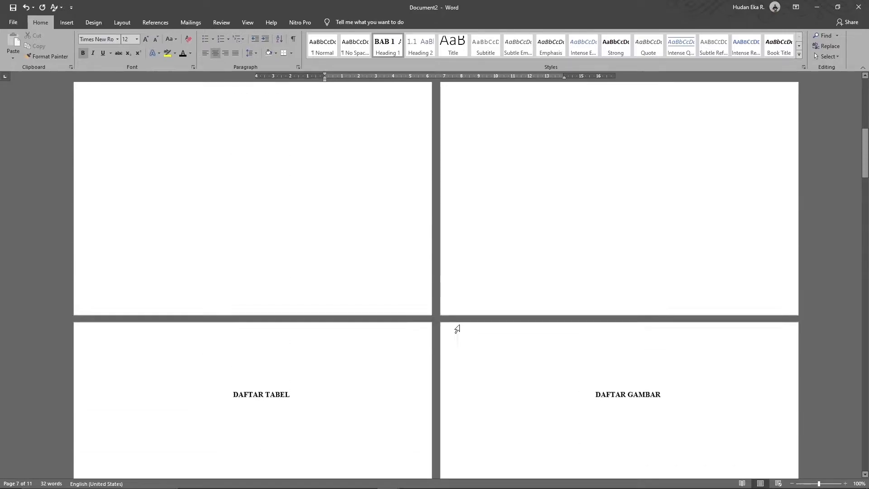
{"action": "scroll", "coordinate": [457, 329], "scroll_direction": "up", "scroll_amount": 1}
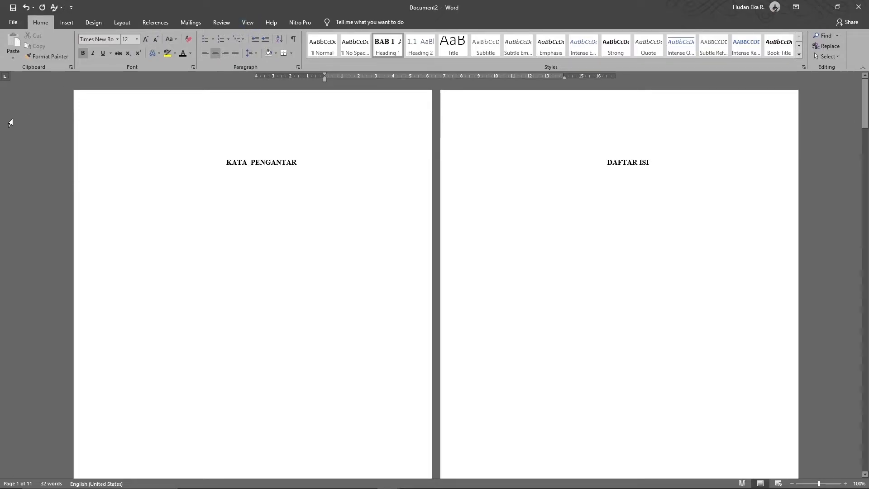
{"action": "left_click", "coordinate": [244, 24]}
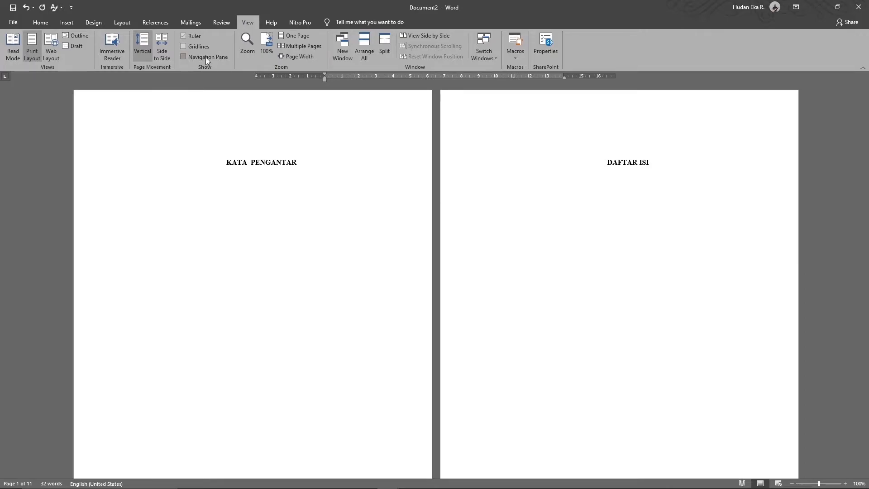
{"action": "left_click", "coordinate": [181, 56]}
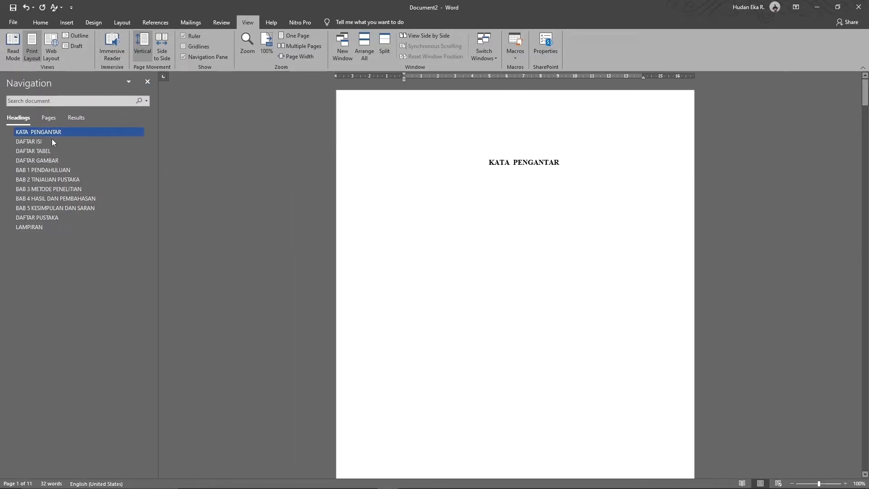
Jump between DAFTAR GAMBAR and the BAB 1, BAB 2 and BAB 4 headings to examine the heading navigation.
{"action": "left_click", "coordinate": [31, 163]}
{"action": "left_click", "coordinate": [31, 181]}
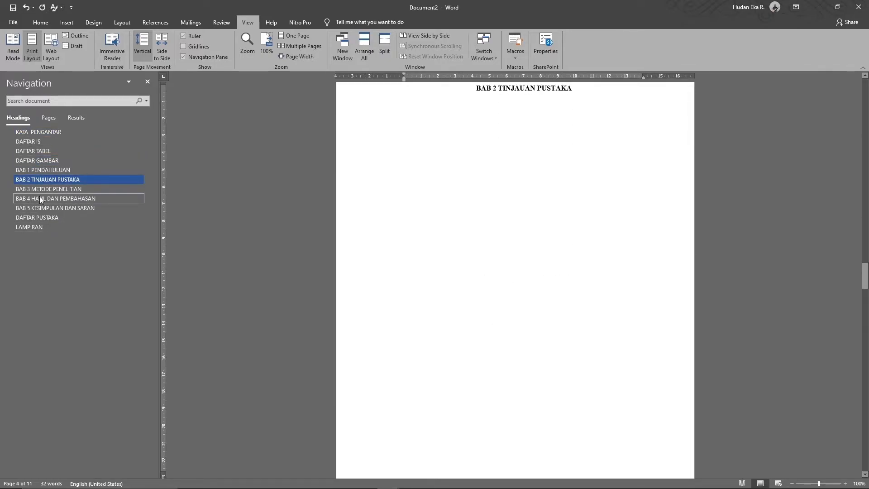
{"action": "left_click", "coordinate": [38, 199]}
{"action": "scroll", "coordinate": [306, 263], "scroll_direction": "up", "scroll_amount": 10}
{"action": "scroll", "coordinate": [304, 266], "scroll_direction": "up", "scroll_amount": 20}
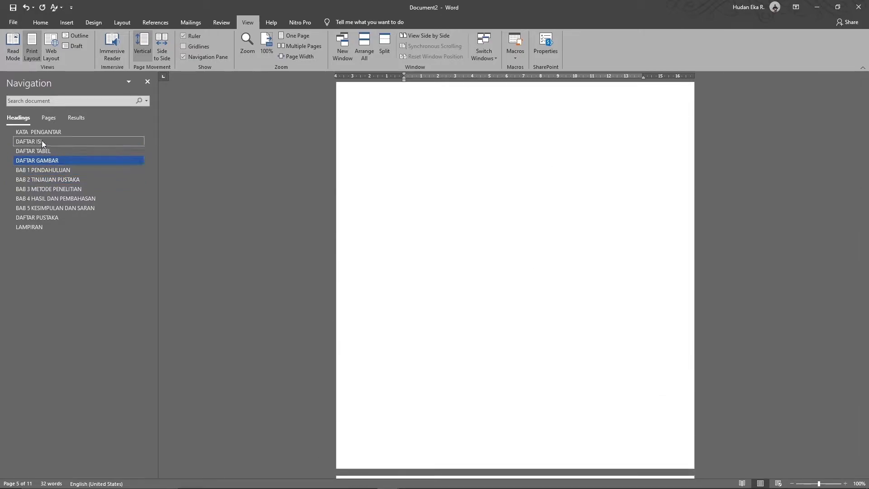
{"action": "left_click", "coordinate": [47, 180]}
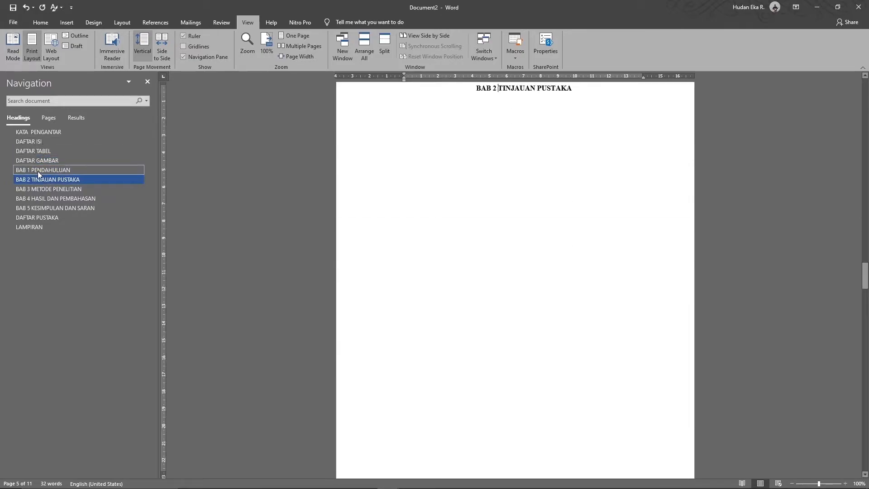
{"action": "left_click", "coordinate": [38, 171]}
{"action": "scroll", "coordinate": [386, 199], "scroll_direction": "up", "scroll_amount": 6}
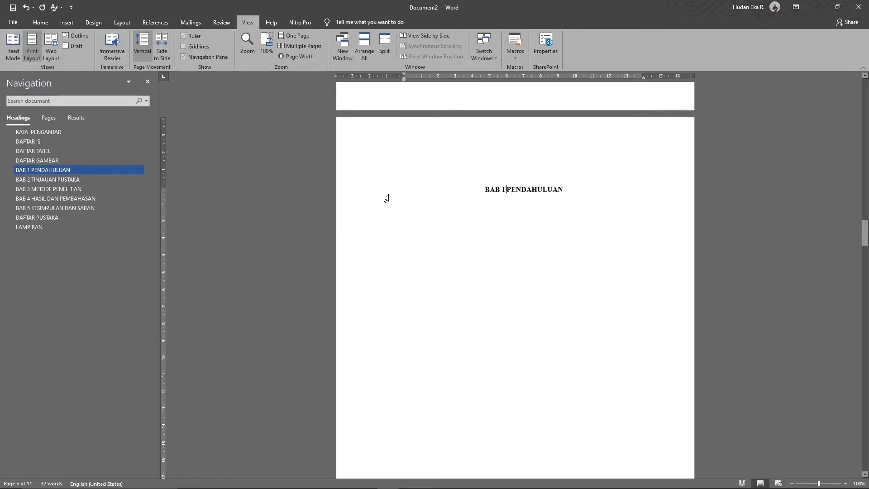
Put PENDAHULUAN on its own line below BAB 1 with a line break inside the same heading.
{"action": "left_click", "coordinate": [506, 344]}
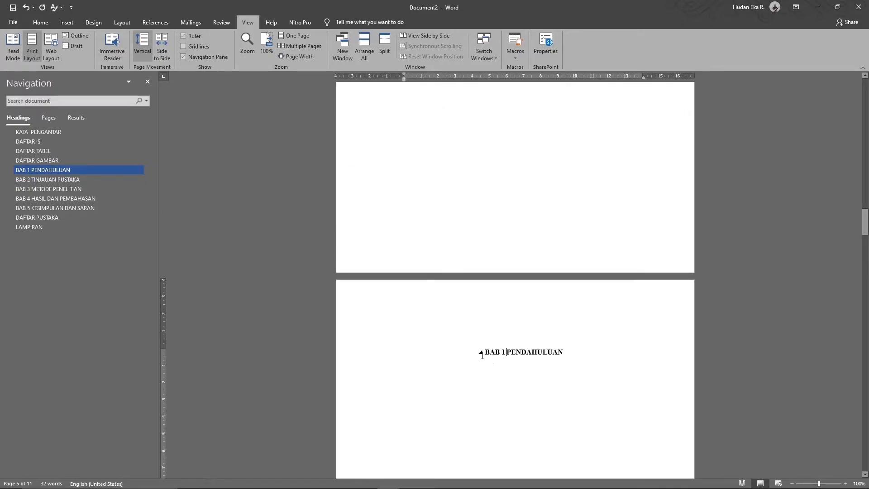
{"action": "scroll", "coordinate": [522, 359], "scroll_direction": "up", "scroll_amount": 5, "text": "ctrl"}
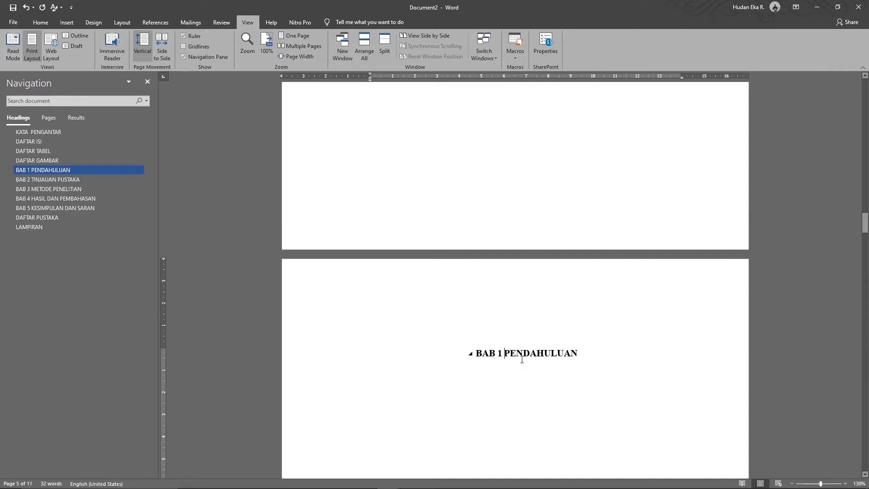
{"action": "scroll", "coordinate": [522, 360], "scroll_direction": "down", "scroll_amount": 1}
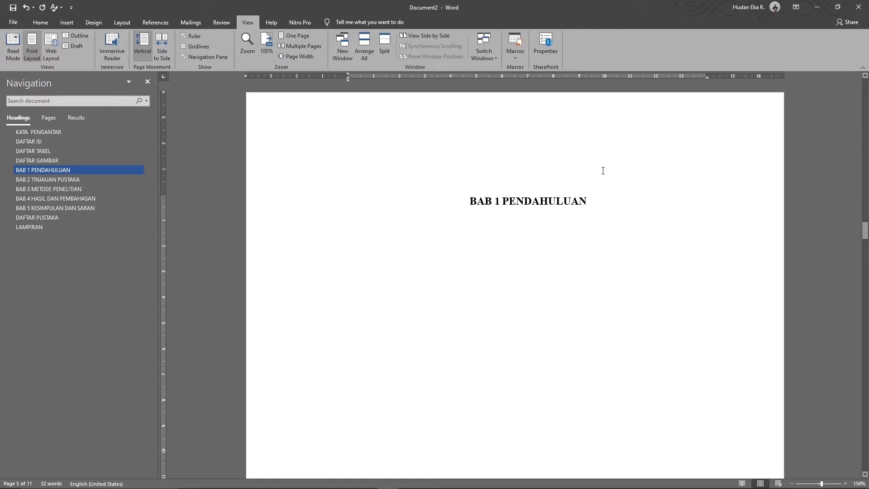
{"action": "key", "text": "Return"}
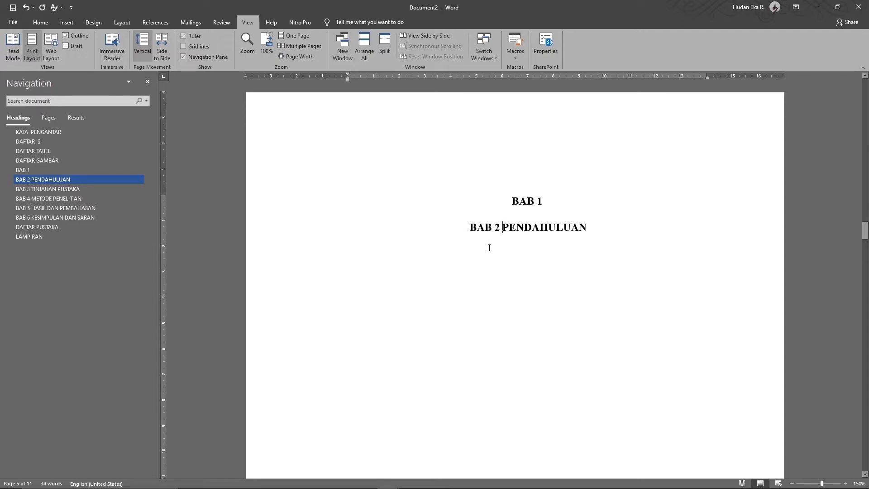
{"action": "key", "text": "Delete"}
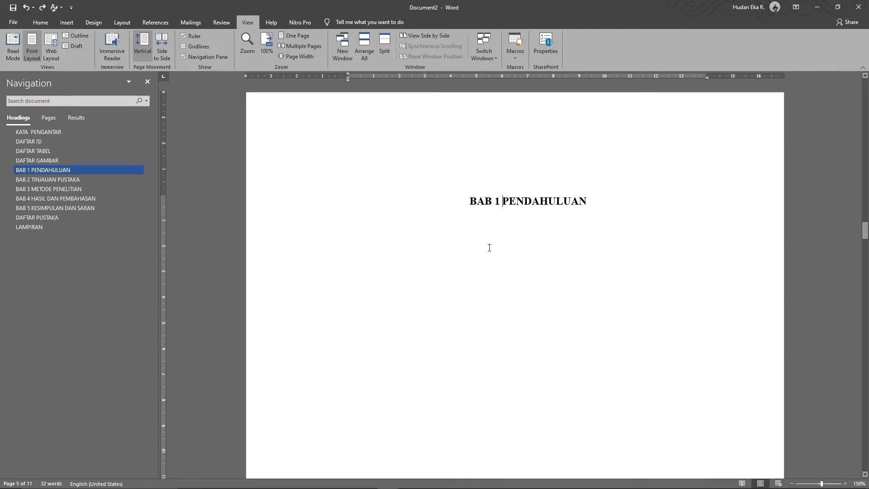
{"action": "key", "text": "shift+Return"}
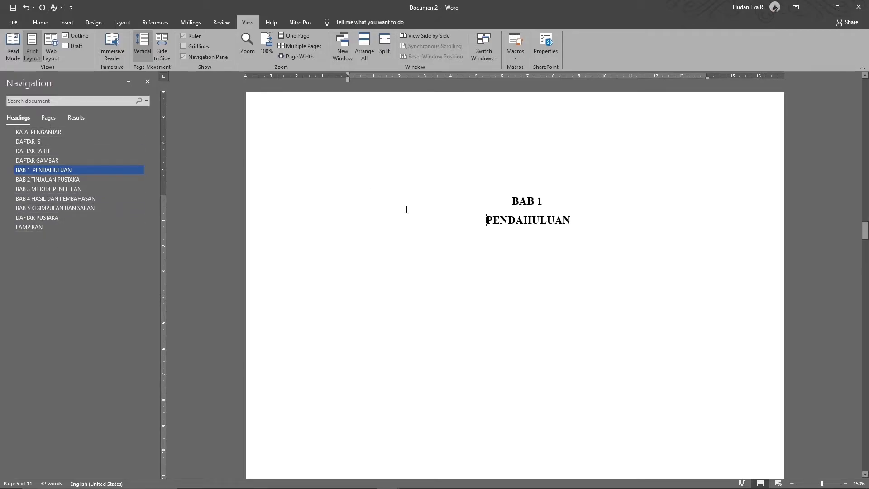
Add line breaks inside the BAB 2 and BAB 3 headings so TINJAUAN PUSTAKA and METODE PENELITIAN sit below their chapter numbers.
{"action": "left_click", "coordinate": [50, 179]}
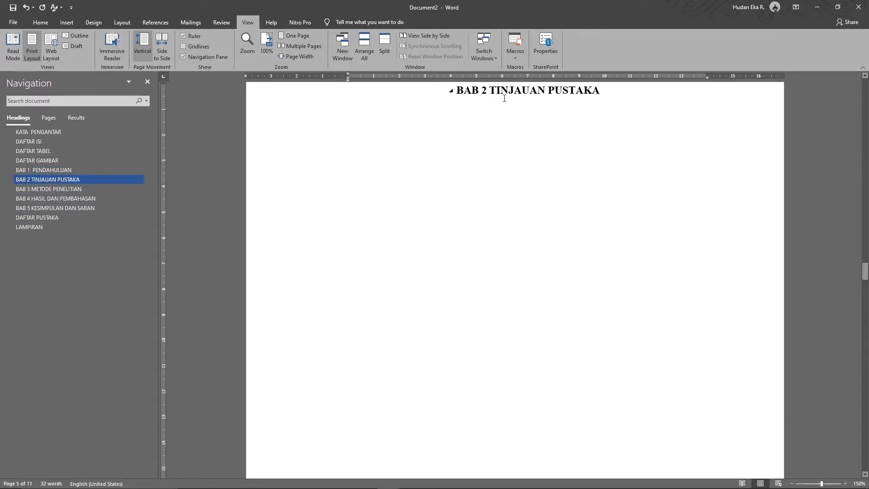
{"action": "key", "text": "Return"}
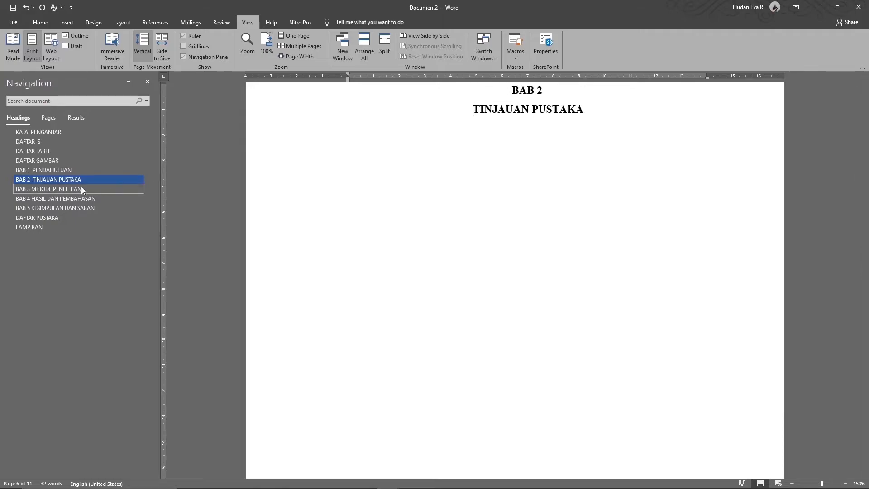
{"action": "left_click", "coordinate": [75, 189]}
{"action": "key", "text": "Return"}
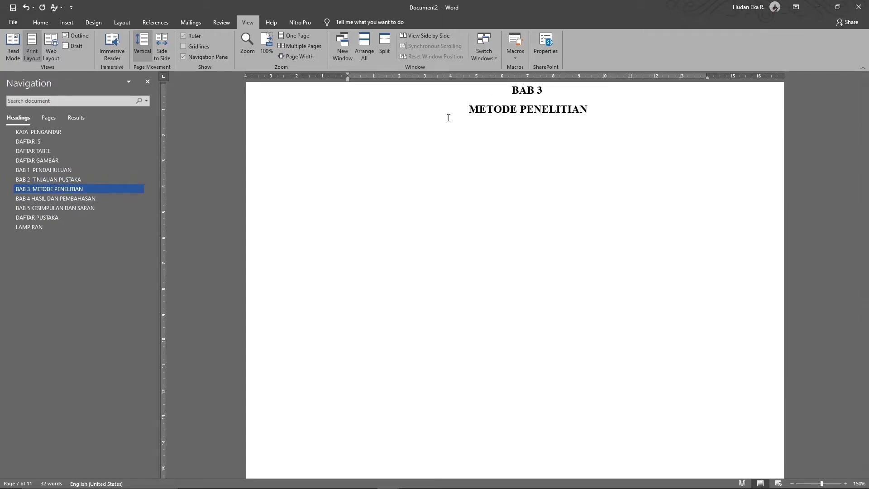
Add line breaks inside the BAB 4 and BAB 5 headings so HASIL DAN PEMBAHASAN and KESIMPULAN DAN SARAN sit below their chapter numbers.
{"action": "left_click", "coordinate": [88, 200]}
{"action": "key", "text": "Return"}
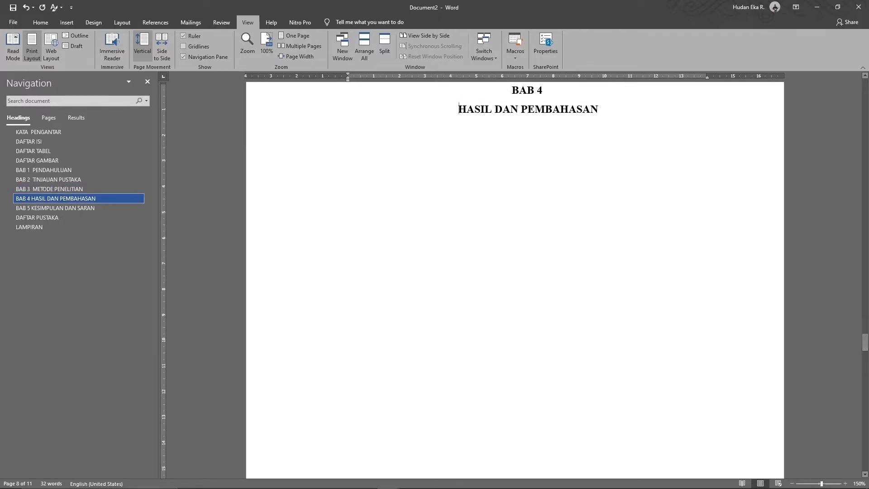
{"action": "left_click", "coordinate": [59, 208]}
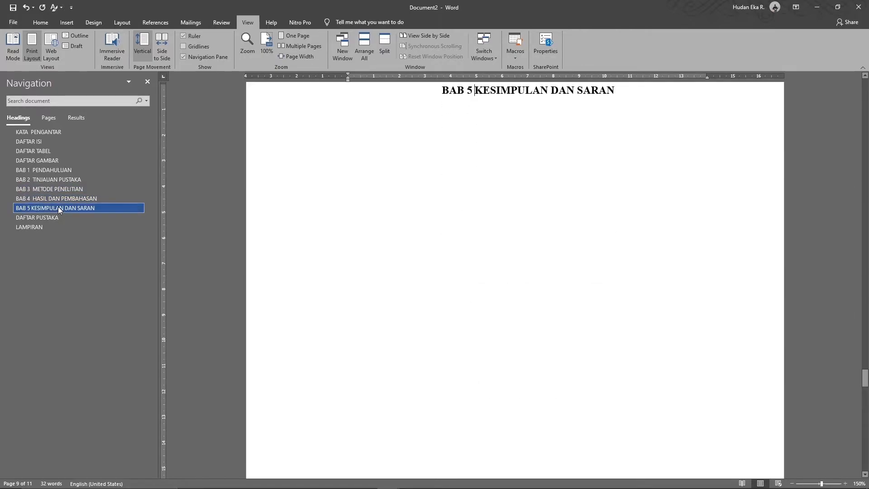
{"action": "key", "text": "Return"}
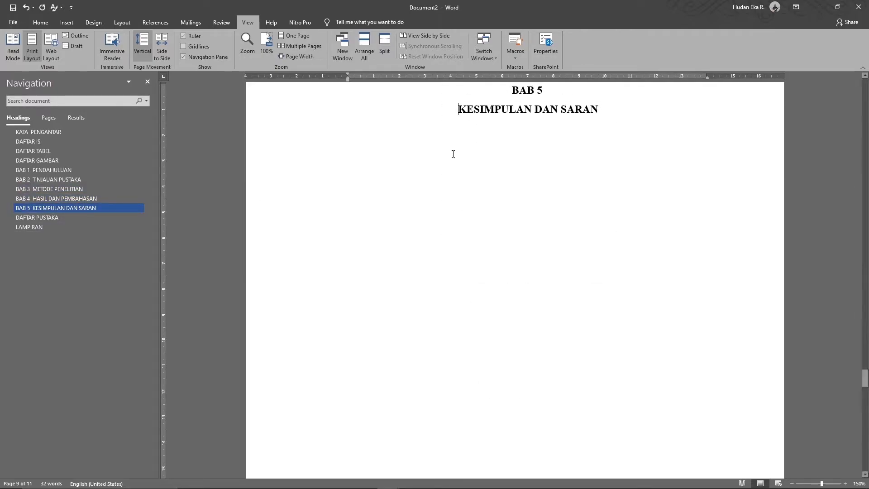
Try deleting the page break between the BAB 1 and BAB 2 chapters.
{"action": "scroll", "coordinate": [452, 152], "scroll_direction": "down", "scroll_amount": 3}
{"action": "scroll", "coordinate": [452, 154], "scroll_direction": "up", "scroll_amount": 20}
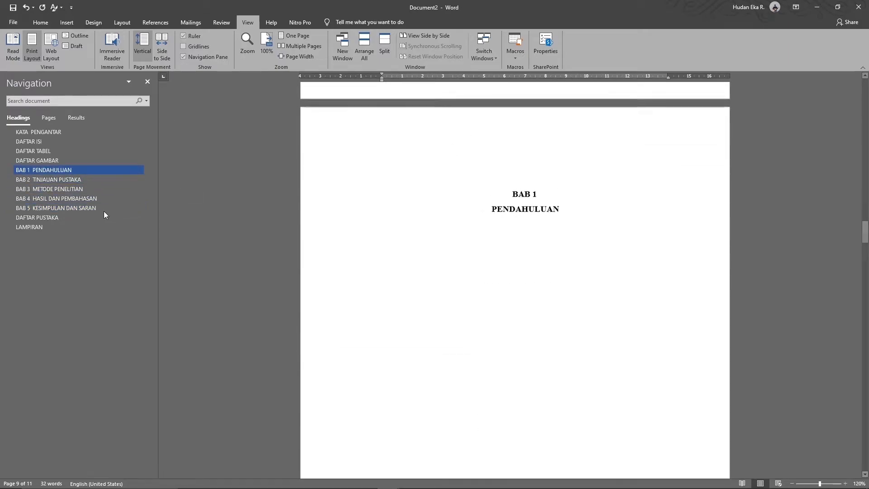
{"action": "left_click", "coordinate": [61, 171]}
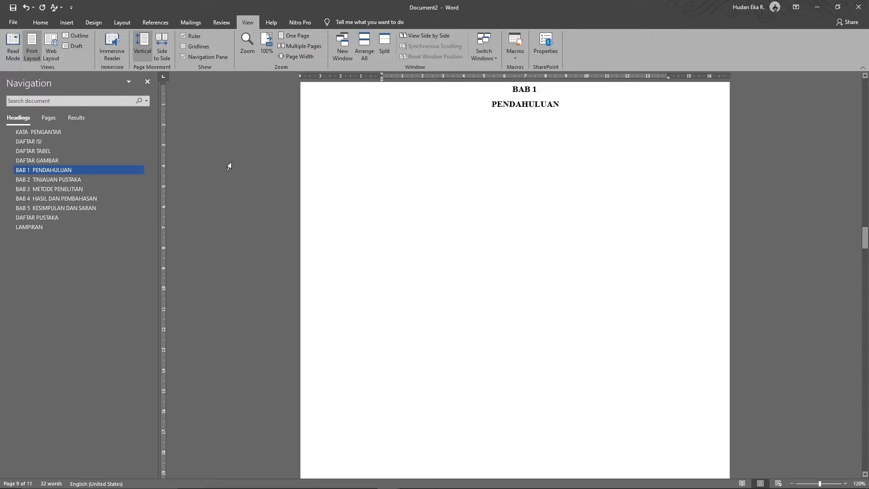
{"action": "left_click", "coordinate": [589, 122]}
{"action": "key", "text": "Delete"}
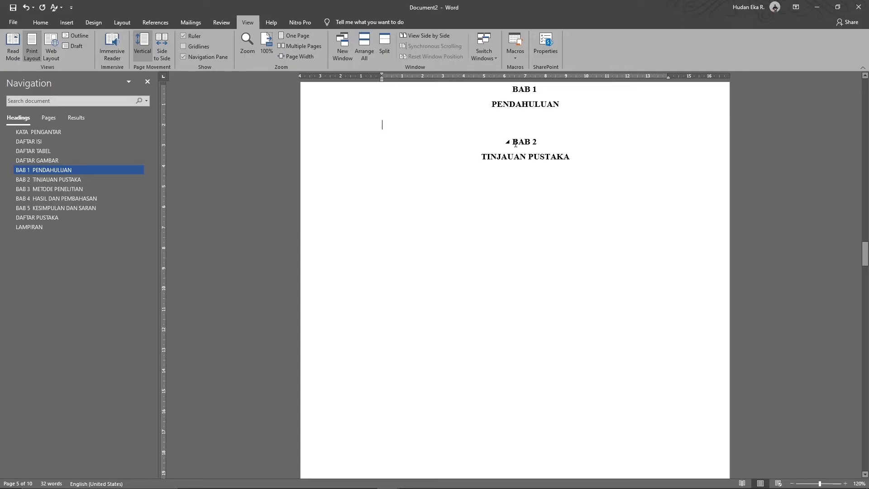
{"action": "key", "text": "ctrl+z"}
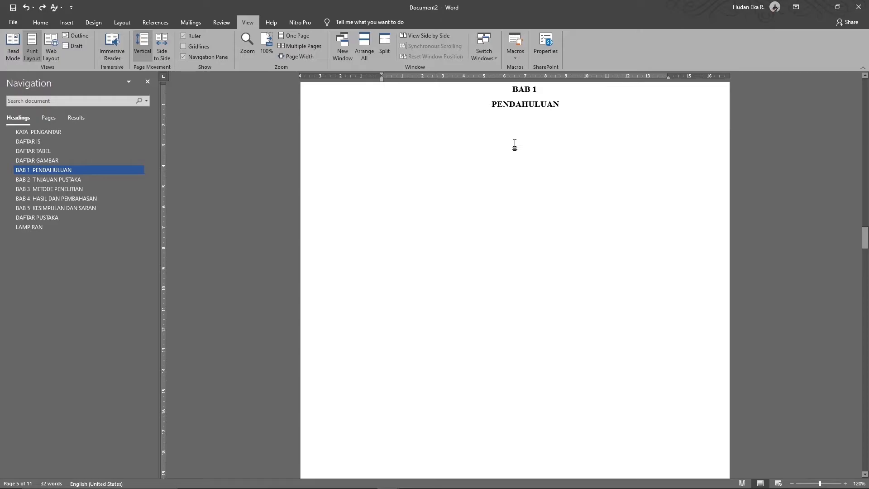
Try left-aligning the line below PENDAHULUAN and replacing the page break before the BAB 2 heading with a new one.
{"action": "scroll", "coordinate": [515, 143], "scroll_direction": "up", "scroll_amount": 3}
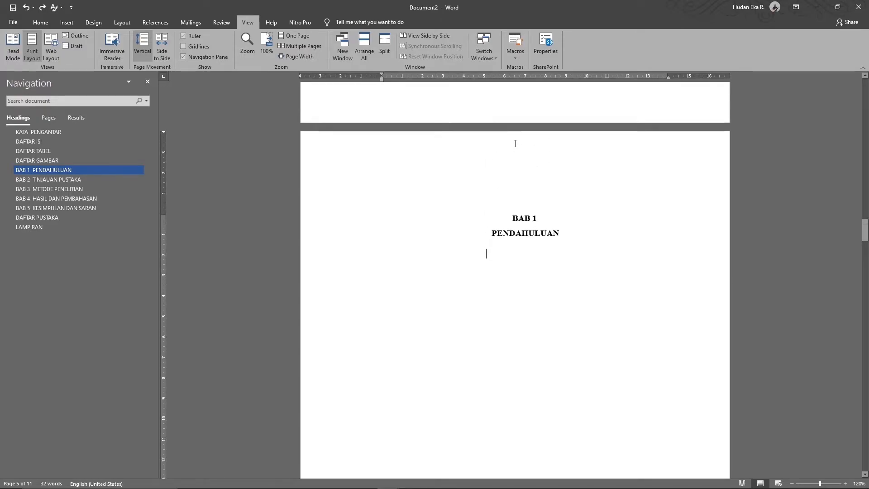
{"action": "scroll", "coordinate": [516, 143], "scroll_direction": "down", "scroll_amount": 1}
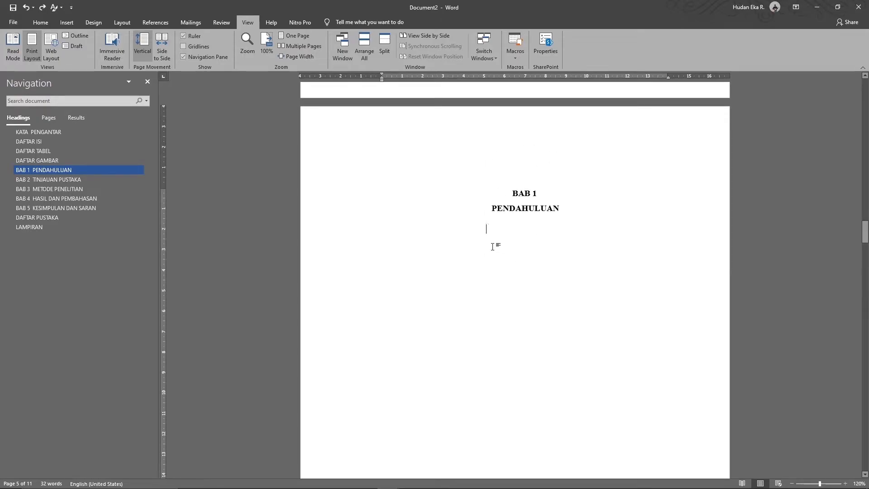
{"action": "key", "text": "ctrl+l"}
{"action": "key", "text": "Delete"}
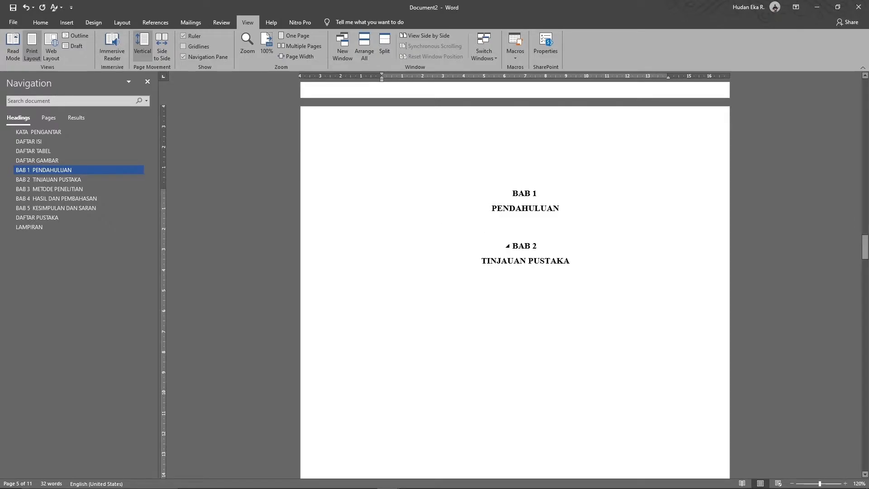
{"action": "left_click", "coordinate": [515, 246]}
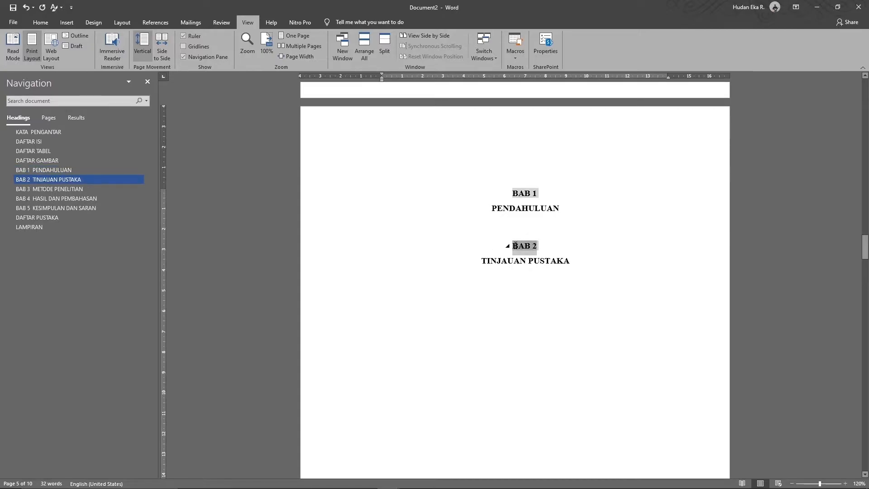
{"action": "left_click", "coordinate": [541, 249]}
{"action": "key", "text": "ctrl+Return"}
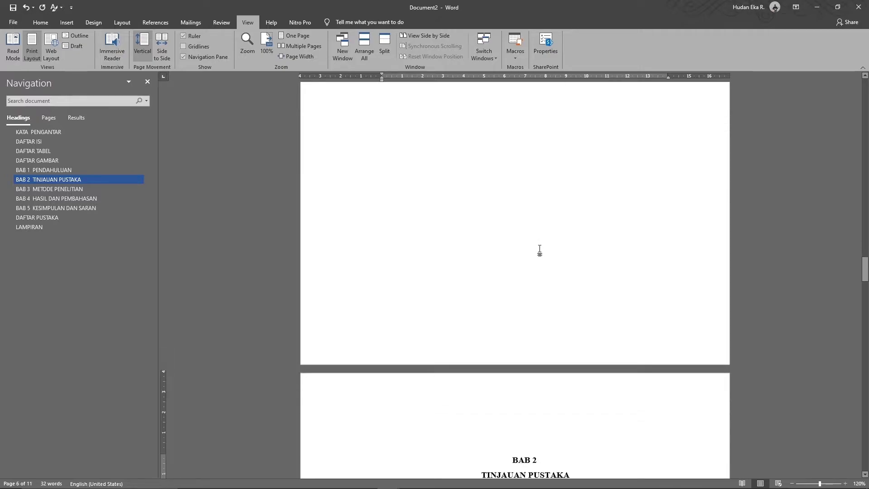
{"action": "scroll", "coordinate": [539, 249], "scroll_direction": "up", "scroll_amount": 5}
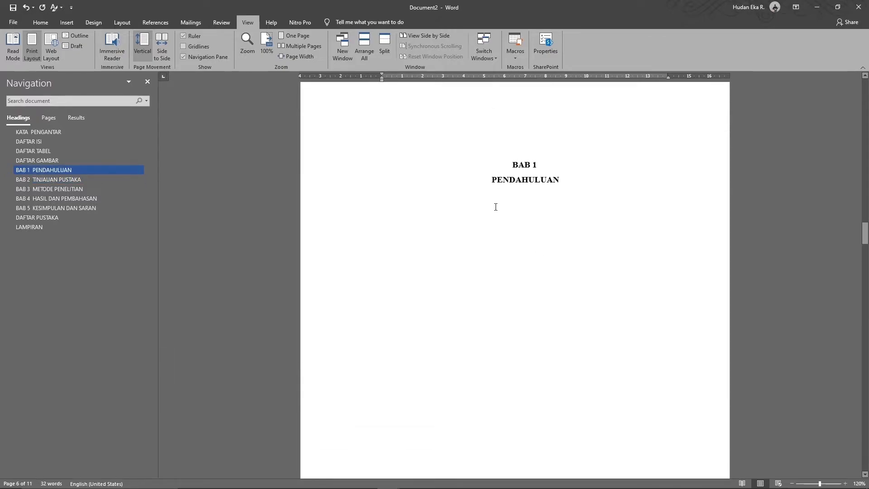
{"action": "key", "text": "ctrl+z"}
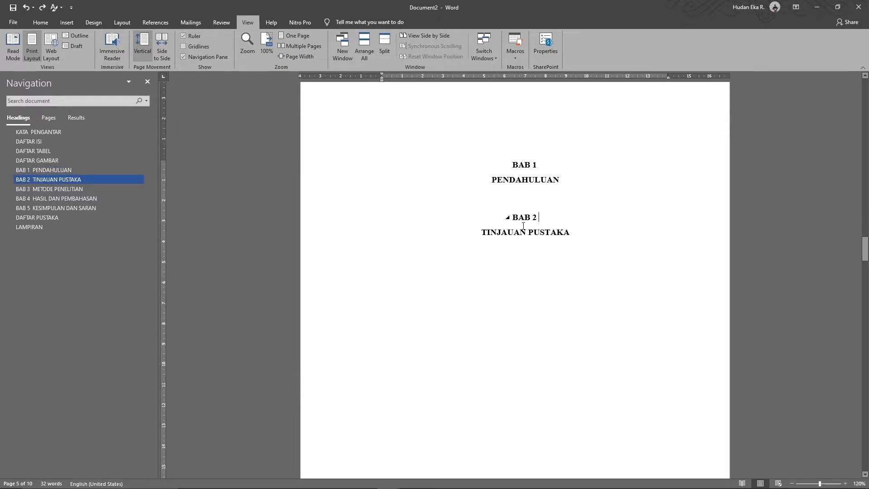
Undo the remaining page break edits and restore the line break before KESIMPULAN DAN SARAN in the BAB 5 heading.
{"action": "key", "text": "ctrl+Return"}
{"action": "scroll", "coordinate": [523, 227], "scroll_direction": "down", "scroll_amount": 3}
{"action": "scroll", "coordinate": [523, 228], "scroll_direction": "down", "scroll_amount": 15}
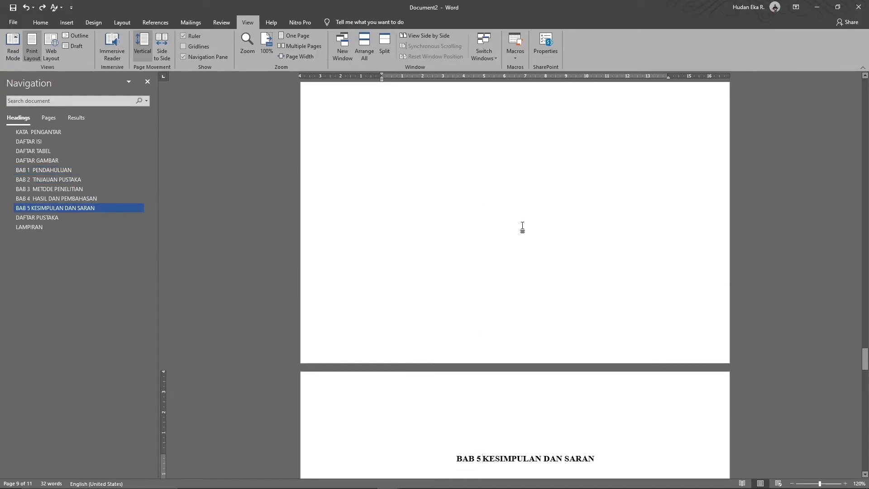
{"action": "key", "text": "shift+Return"}
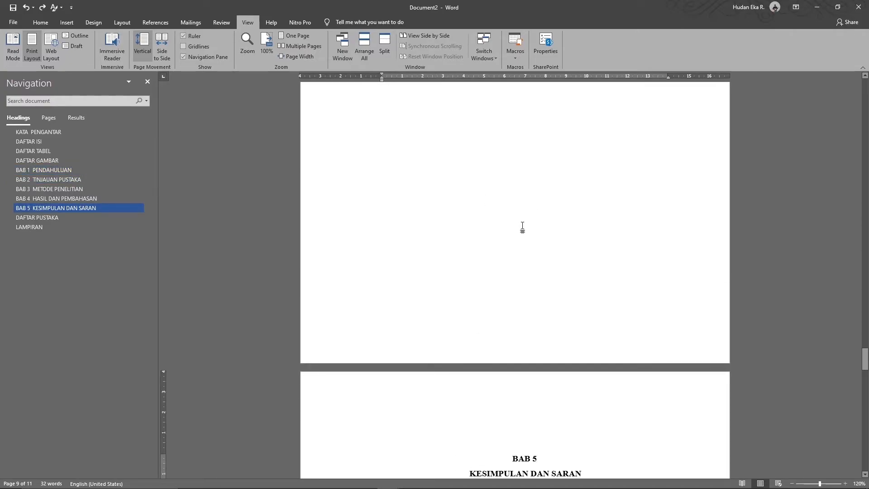
Return to BAB 1 and start a left-aligned line below the PENDAHULUAN title.
{"action": "left_click", "coordinate": [57, 172]}
{"action": "scroll", "coordinate": [415, 219], "scroll_direction": "up", "scroll_amount": 3}
{"action": "key", "text": "Return"}
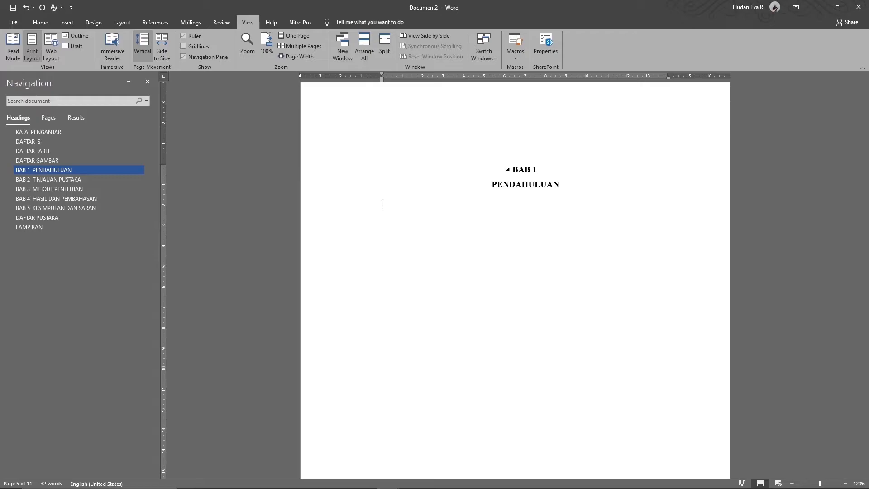
Add the numbered subheading "1.1 Latar Belakang" on the line below the PENDAHULUAN title.
{"action": "left_click", "coordinate": [40, 23]}
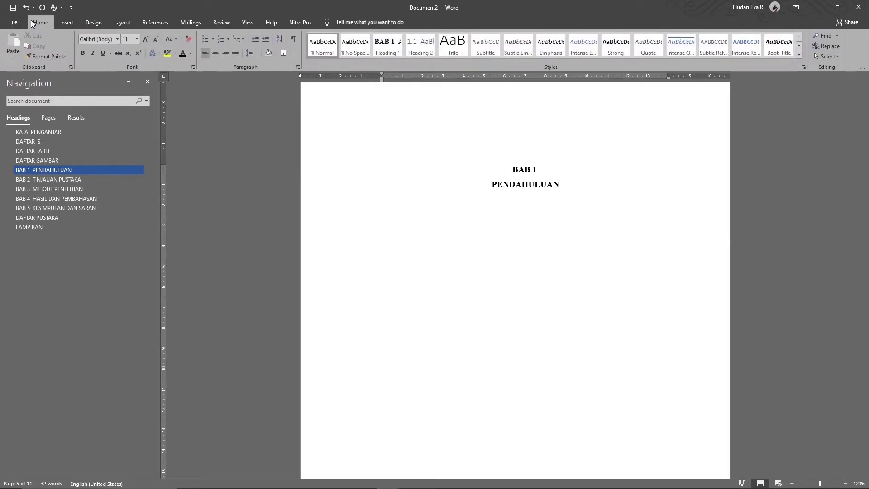
{"action": "left_click", "coordinate": [384, 204]}
{"action": "type", "text": "1.1\tLatar Belakang"}
{"action": "key", "text": "Return"}
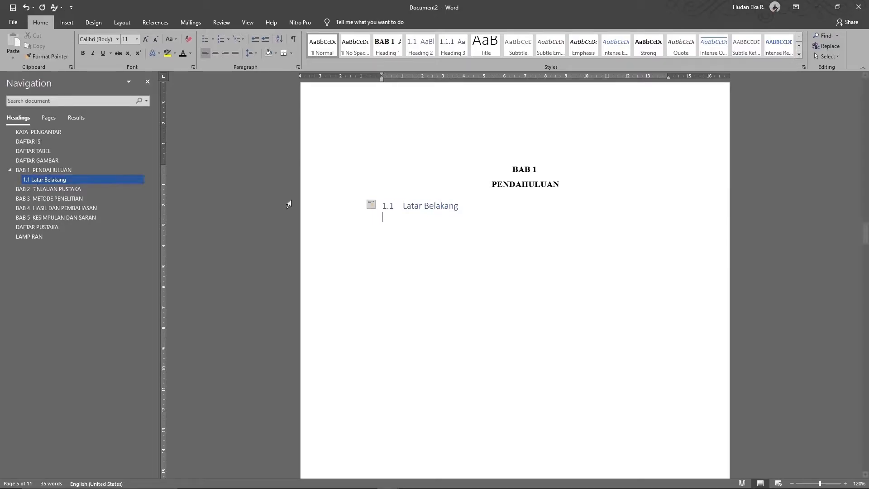
Format the Latar Belakang subheading as bold black 12 pt Times New Roman and update the Heading 2 style to match it.
{"action": "left_click", "coordinate": [467, 205]}
{"action": "triple_click", "coordinate": [468, 206]}
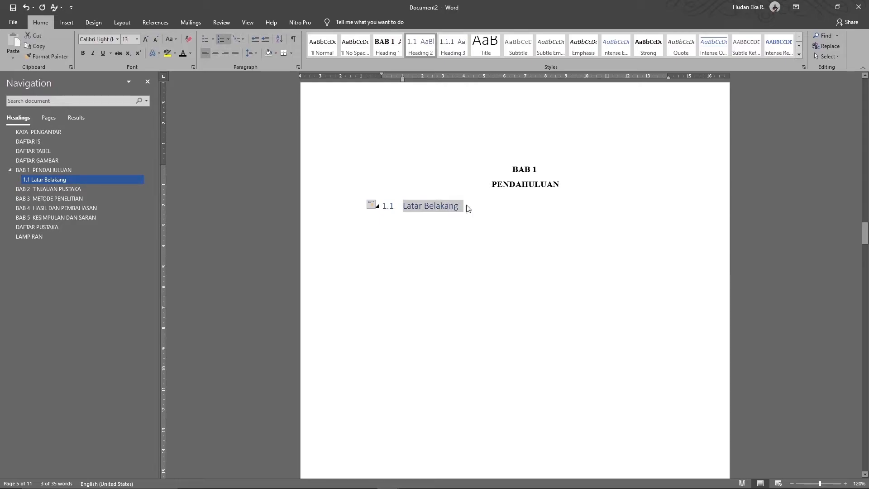
{"action": "left_click", "coordinate": [100, 40]}
{"action": "type", "text": "Times New Ro"}
{"action": "key", "text": "Tab"}
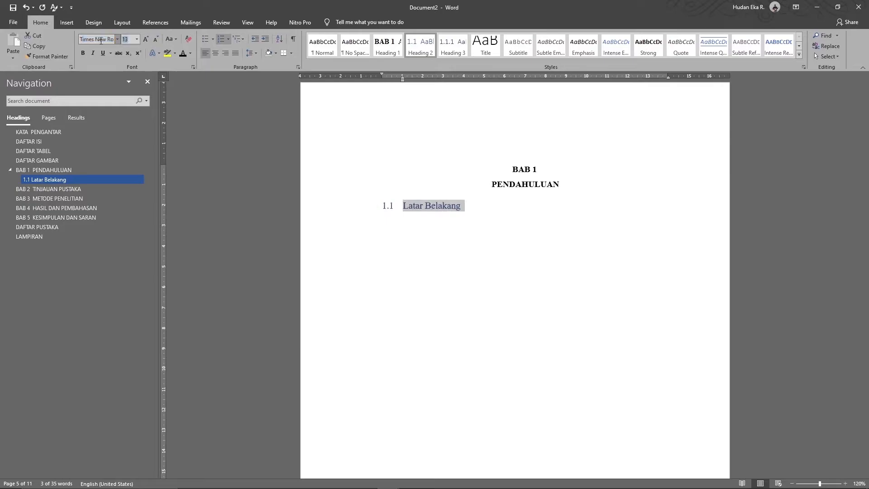
{"action": "type", "text": "12"}
{"action": "key", "text": "Return"}
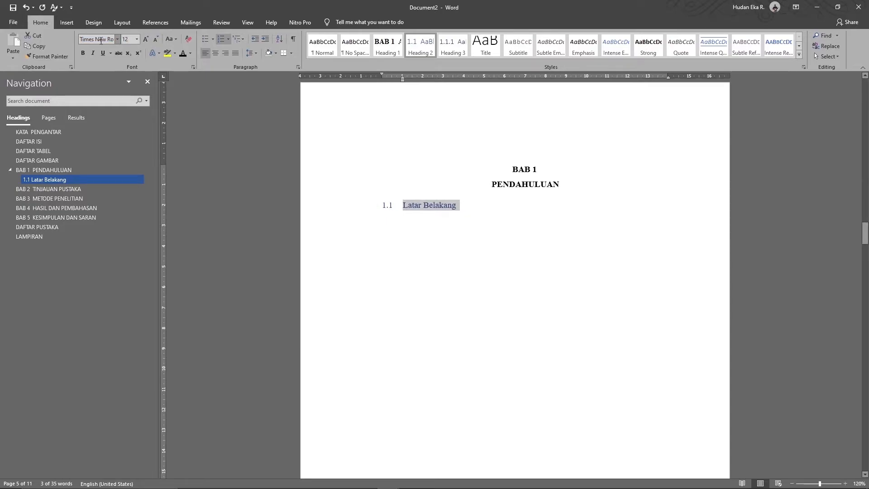
{"action": "left_click", "coordinate": [184, 53]}
{"action": "key", "text": "ctrl+b"}
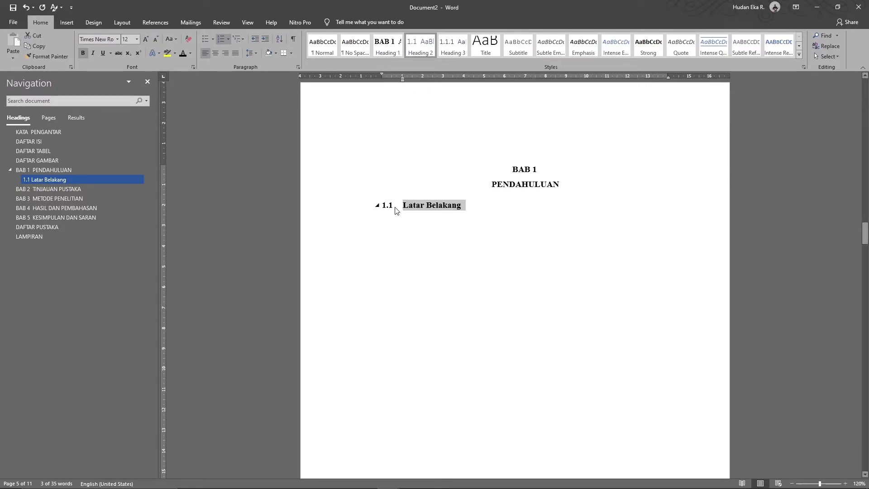
{"action": "right_click", "coordinate": [426, 46]}
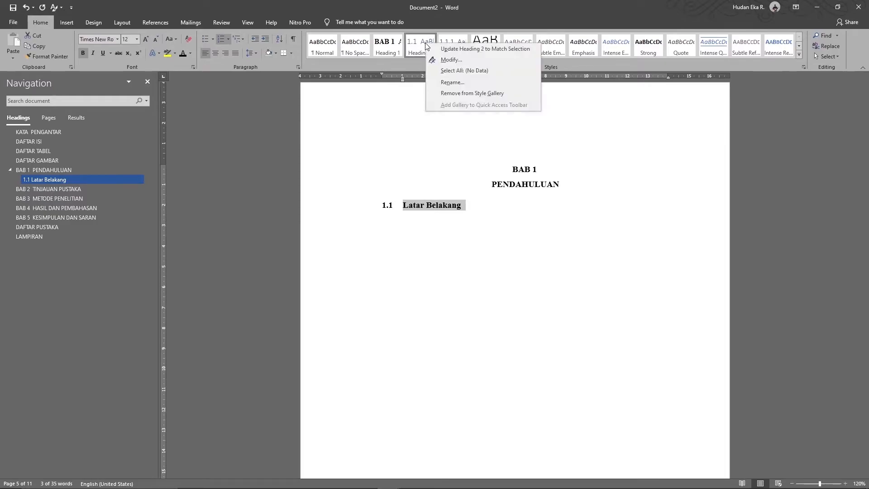
{"action": "left_click", "coordinate": [466, 51]}
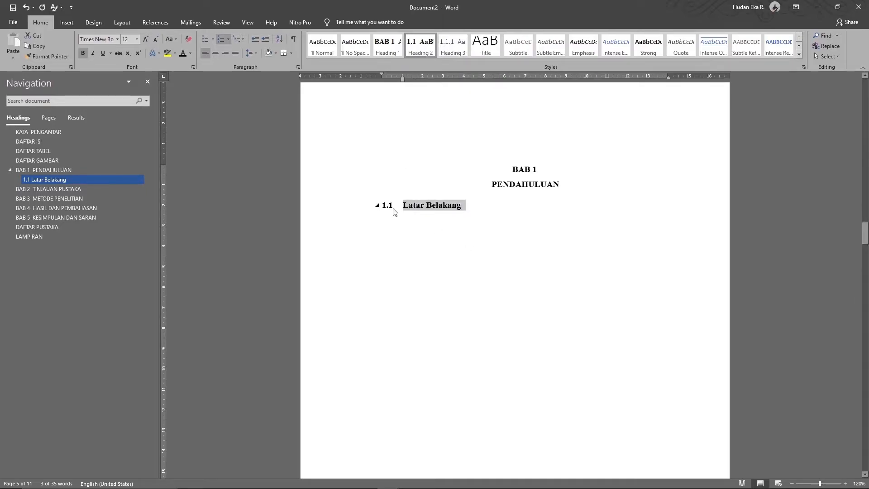
Add a sample third-level heading "1.1.1 ABC" in Heading 3 style below Latar Belakang.
{"action": "left_click", "coordinate": [475, 211]}
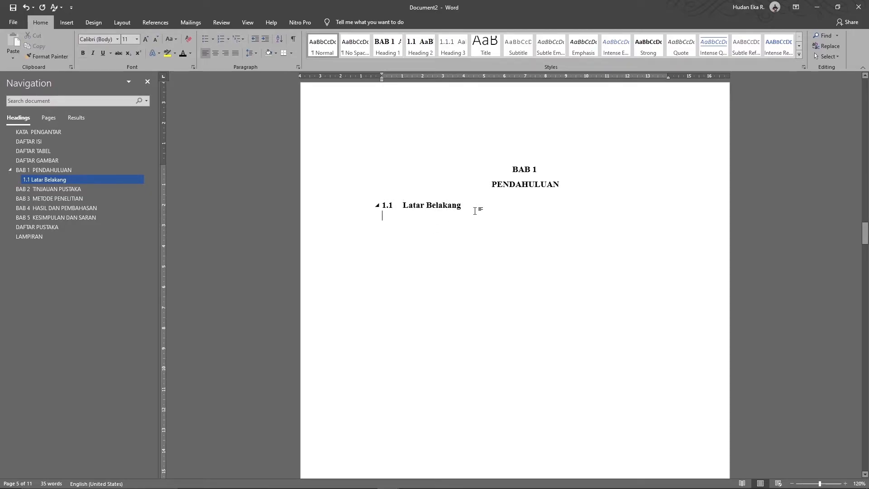
{"action": "type", "text": "1.1"}
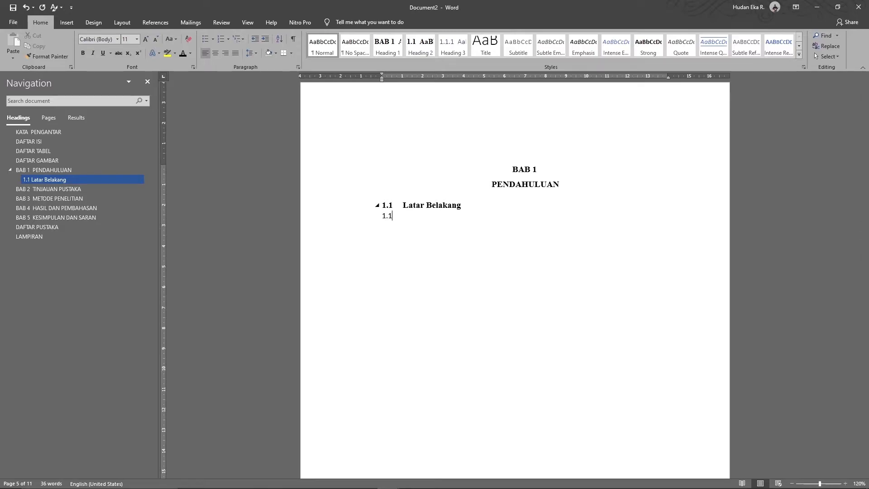
{"action": "type", "text": ".1"}
{"action": "type", "text": "ABC"}
{"action": "triple_click", "coordinate": [476, 213]}
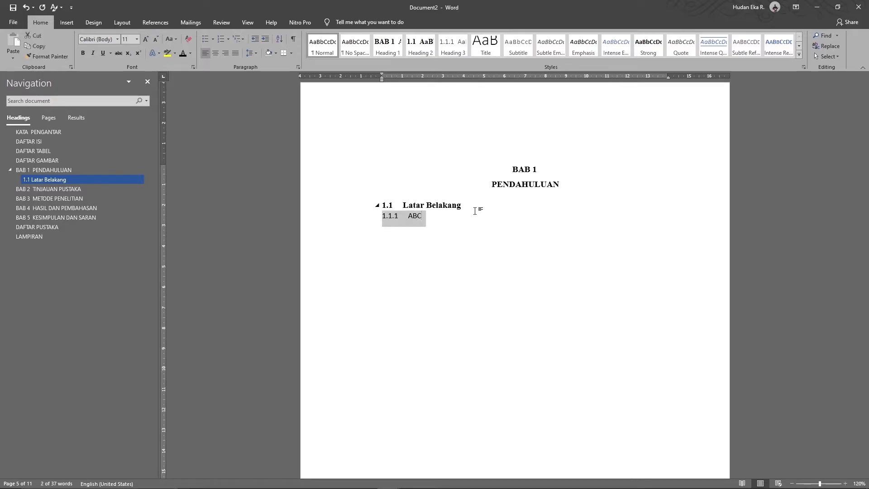
{"action": "left_click", "coordinate": [477, 215]}
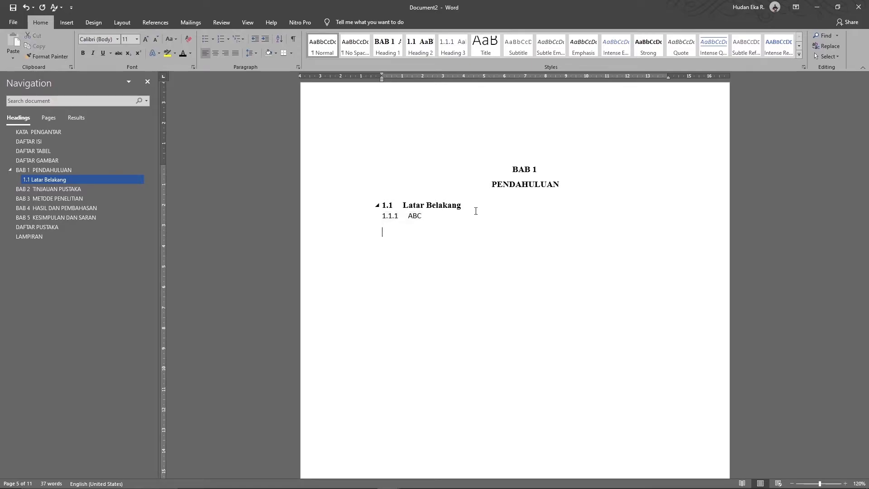
{"action": "key", "text": "Return"}
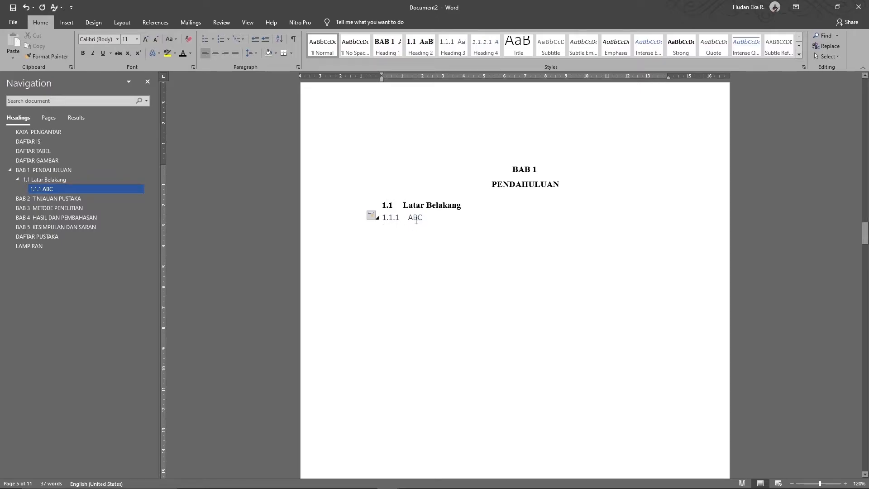
Format the 1.1.1 ABC heading as bold 12 pt Times New Roman and update the Heading 3 style to match it.
{"action": "left_click", "coordinate": [431, 218]}
{"action": "double_click", "coordinate": [431, 219]}
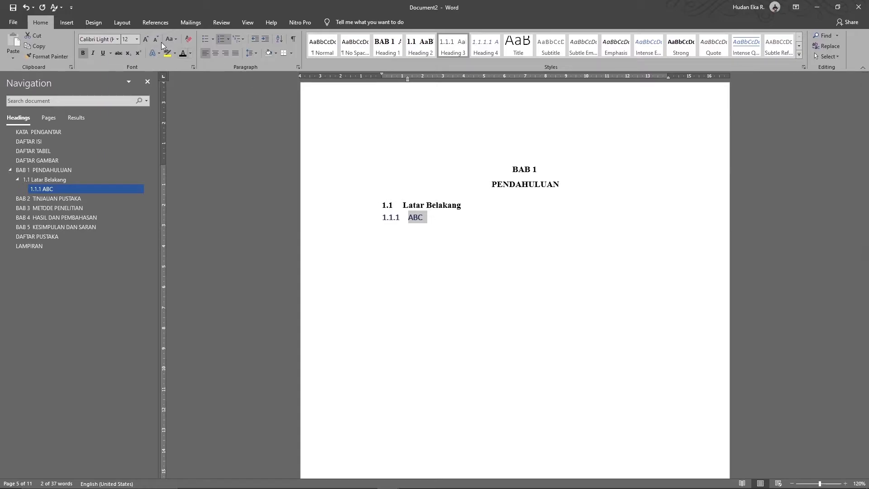
{"action": "left_click", "coordinate": [103, 42]}
{"action": "type", "text": "Times New Roman"}
{"action": "key", "text": "Tab"}
{"action": "key", "text": "Return"}
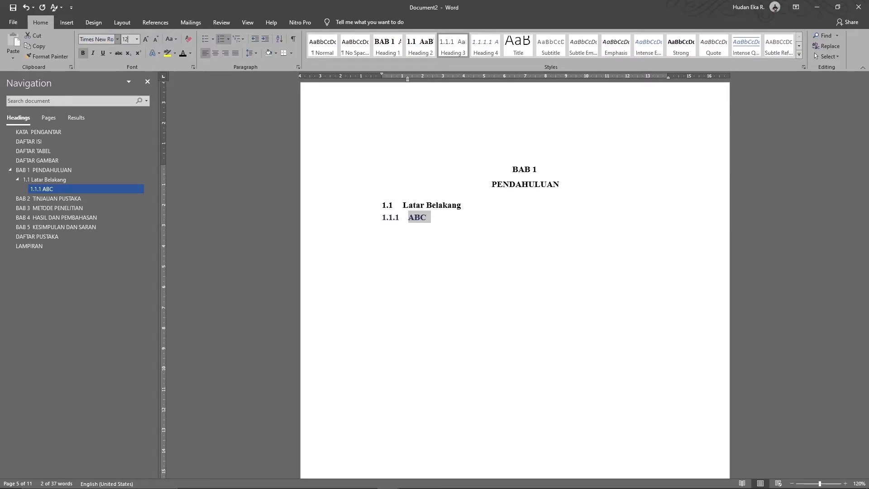
{"action": "left_click", "coordinate": [452, 224]}
{"action": "left_click", "coordinate": [416, 218]}
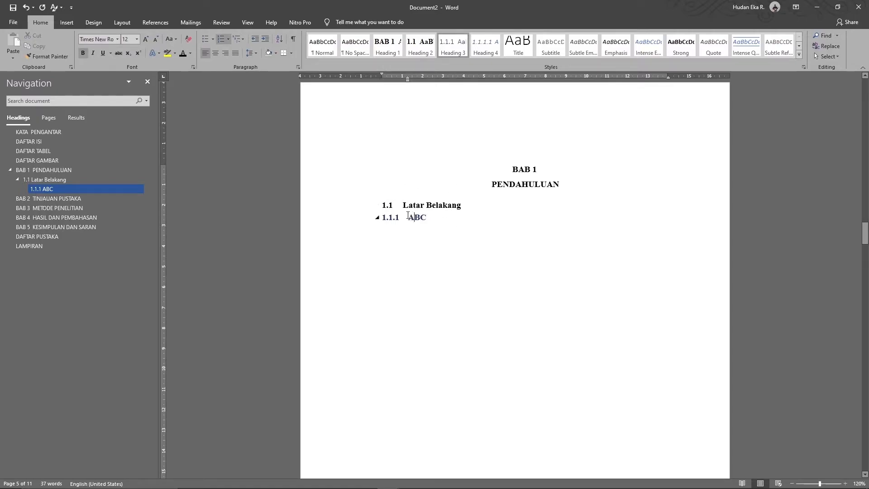
{"action": "right_click", "coordinate": [451, 51]}
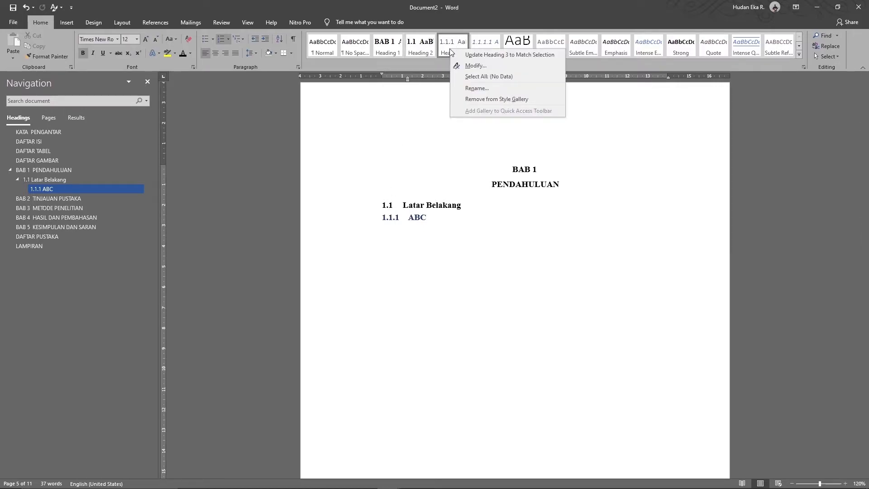
{"action": "left_click", "coordinate": [498, 55]}
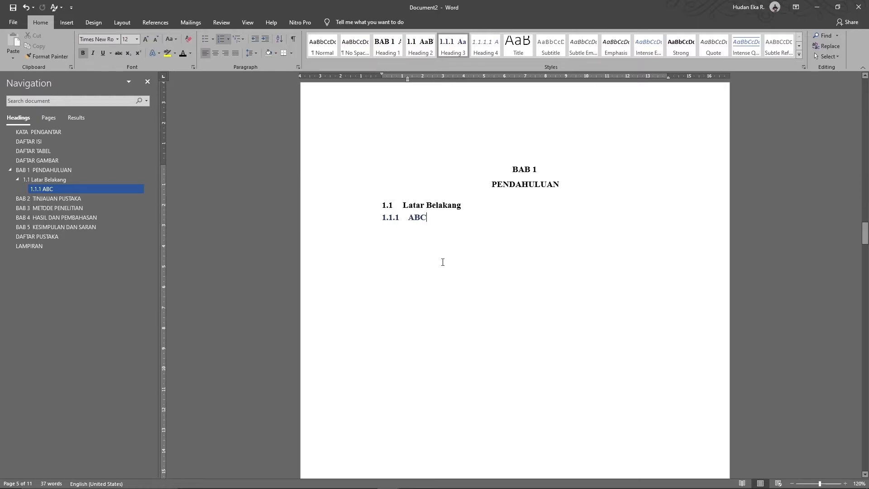
Add a sample fourth-level heading "1.1.1.1 ABC" in Heading 4 style below the 1.1.1 ABC heading.
{"action": "key", "text": "Return"}
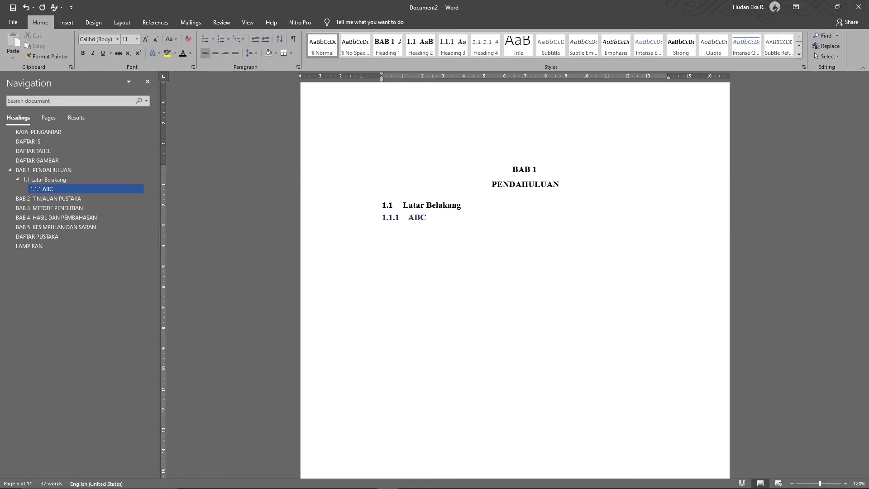
{"action": "type", "text": "1.1.1.1  ABC"}
{"action": "triple_click", "coordinate": [417, 231]}
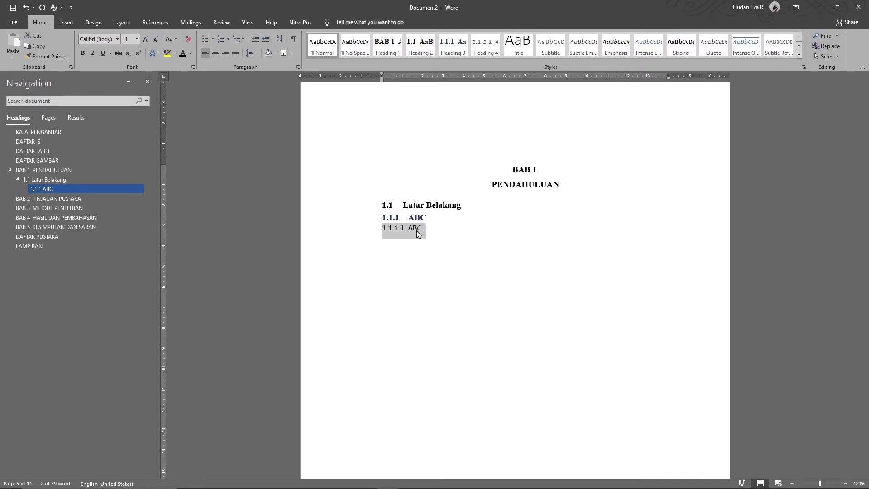
{"action": "key", "text": "Up"}
{"action": "left_click", "coordinate": [425, 229]}
{"action": "key", "text": "Return"}
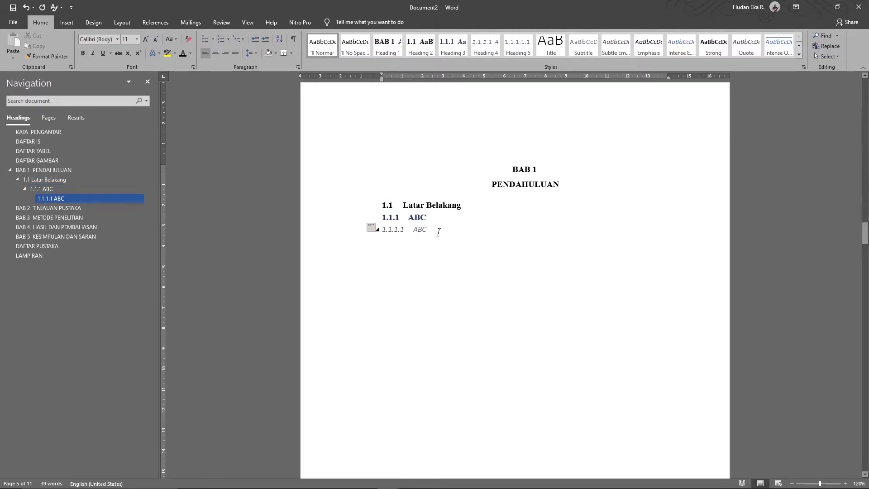
{"action": "key", "text": "BackSpace"}
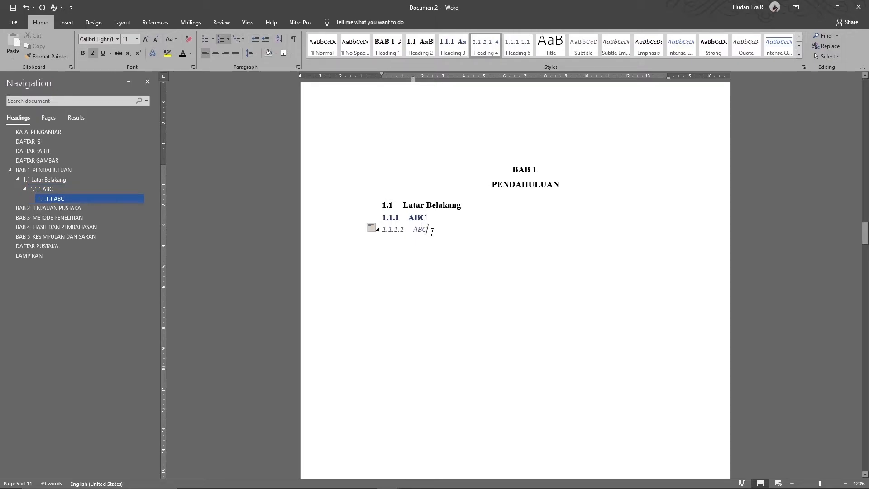
Format the 1.1.1.1 ABC heading as bold, non-italic black 12 pt Times New Roman and update the Heading 4 style to match it.
{"action": "triple_click", "coordinate": [424, 230]}
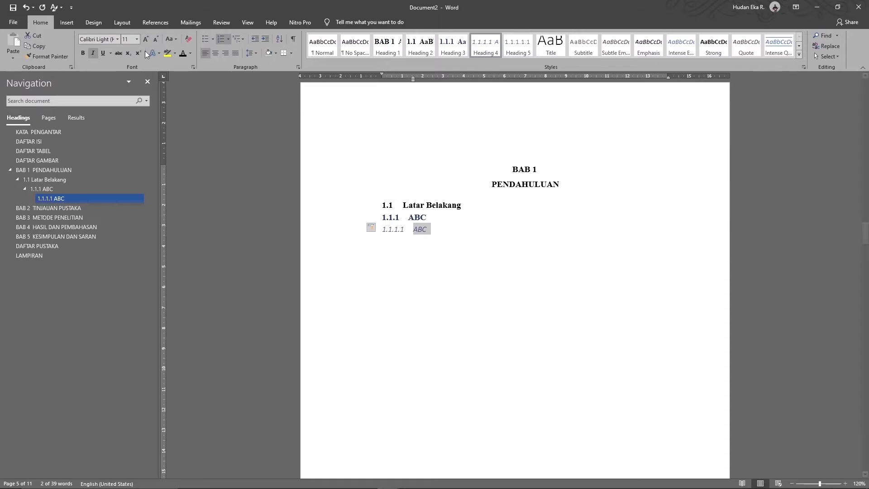
{"action": "type", "text": "Times New Roman"}
{"action": "key", "text": "Return"}
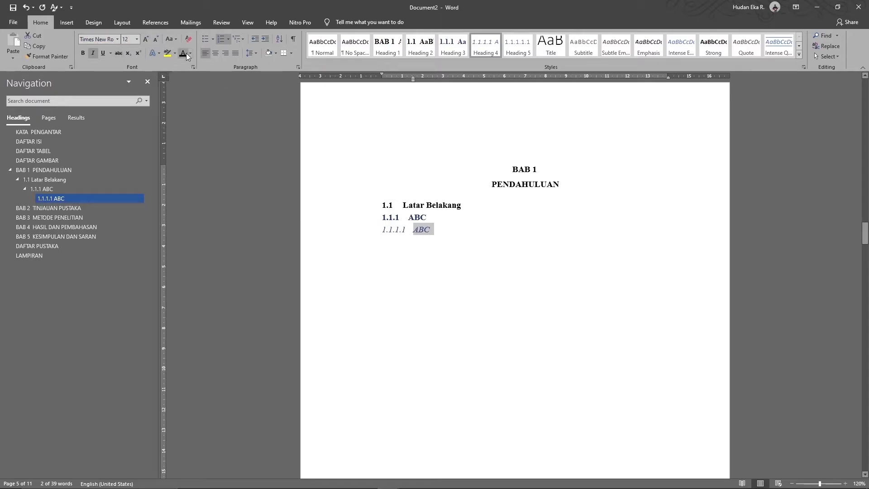
{"action": "key", "text": "ctrl+b"}
{"action": "key", "text": "ctrl+i"}
{"action": "right_click", "coordinate": [488, 46]}
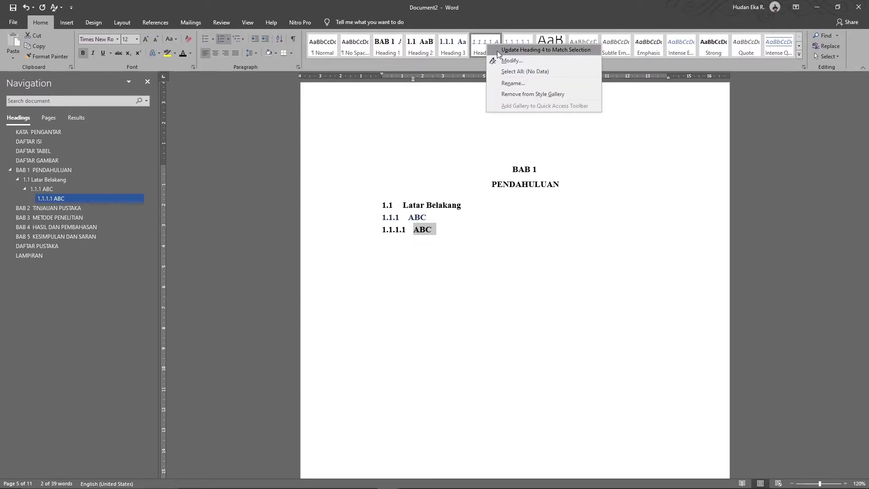
{"action": "left_click", "coordinate": [527, 51]}
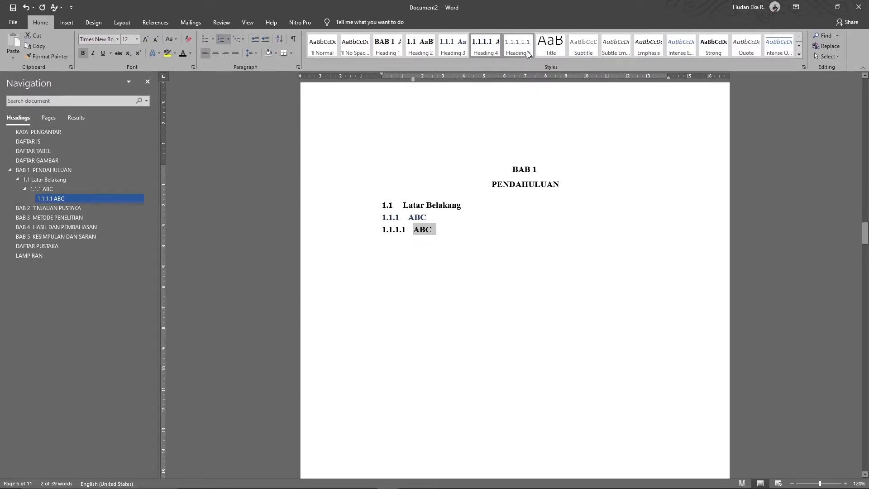
{"action": "left_click", "coordinate": [460, 232]}
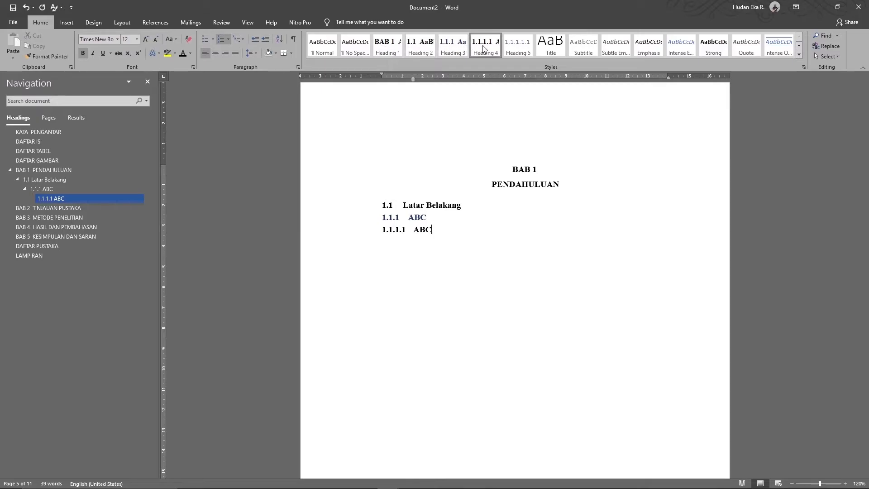
Delete both ABC sample headings and leave an empty line below Latar Belakang.
{"action": "left_click_drag", "start_coordinate": [369, 230], "coordinate": [367, 219]}
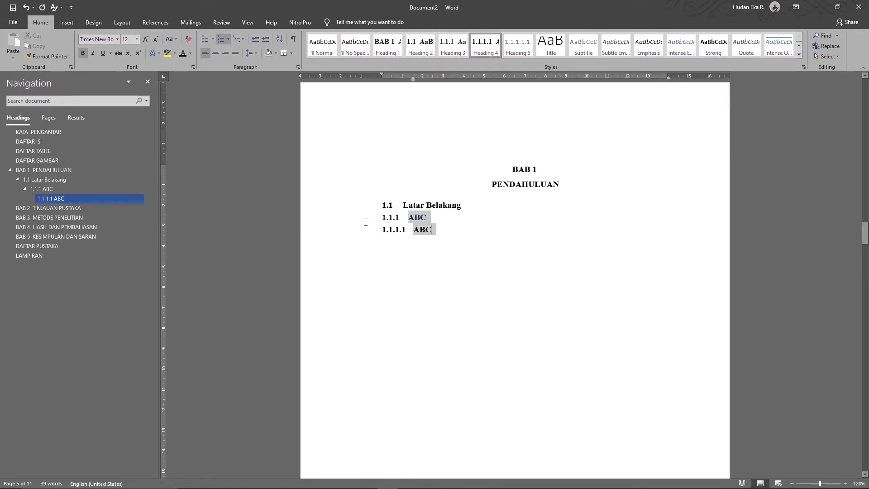
{"action": "key", "text": "Delete"}
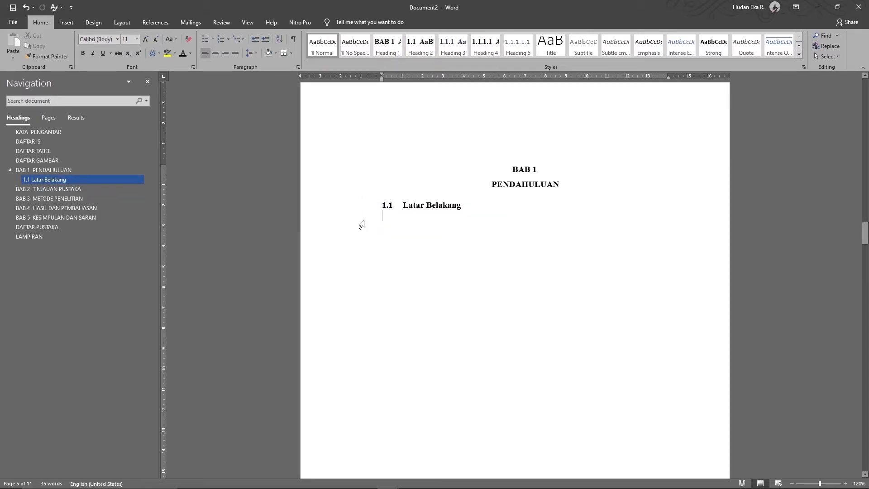
{"action": "key", "text": "Return"}
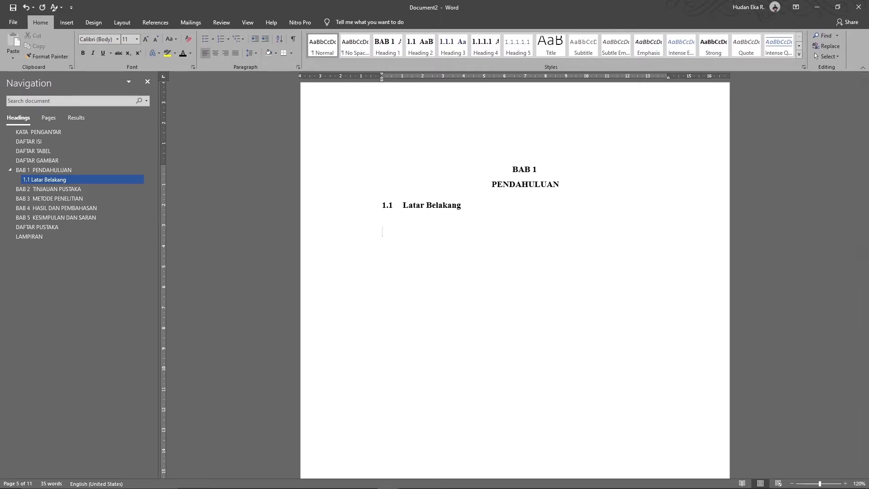
Add the subheading "1.2 Rumusan Masalah" in Heading 2 style below the empty line under Latar Belakang.
{"action": "type", "text": "1.2"}
{"action": "key", "text": "Tab"}
{"action": "type", "text": "Rumusan Masalah"}
{"action": "key", "text": "ctrl+alt+2"}
{"action": "key", "text": "Return"}
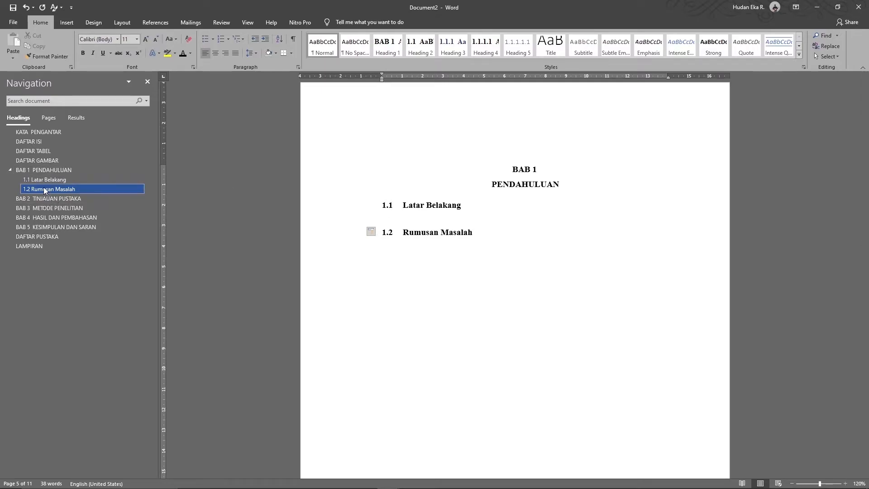
Add the subheading "1.3 Tujuan Penelitian" in Heading 2 style below Rumusan Masalah.
{"action": "left_click", "coordinate": [422, 236]}
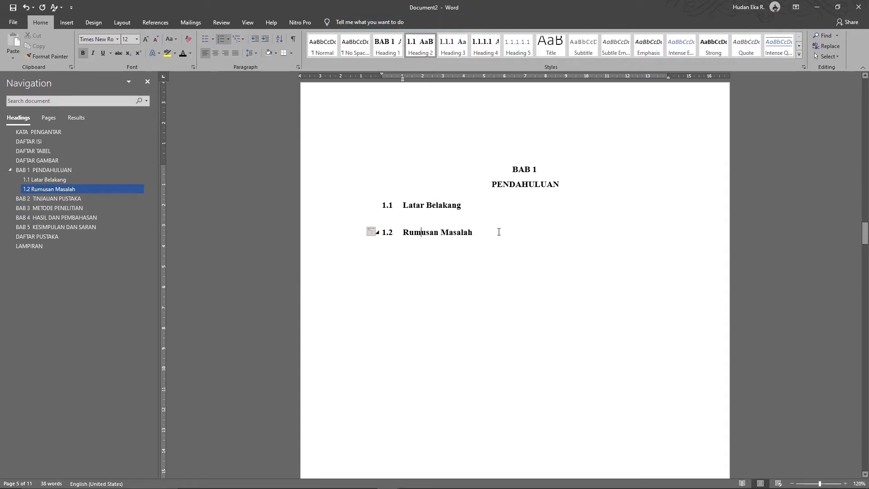
{"action": "key", "text": "Return"}
{"action": "type", "text": "1."}
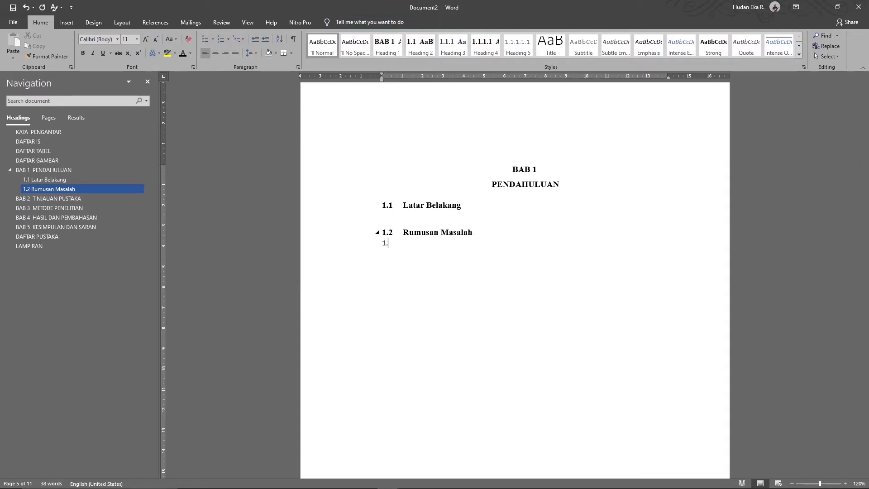
{"action": "type", "text": "3 Tujuan Penelitian"}
{"action": "key", "text": "Return"}
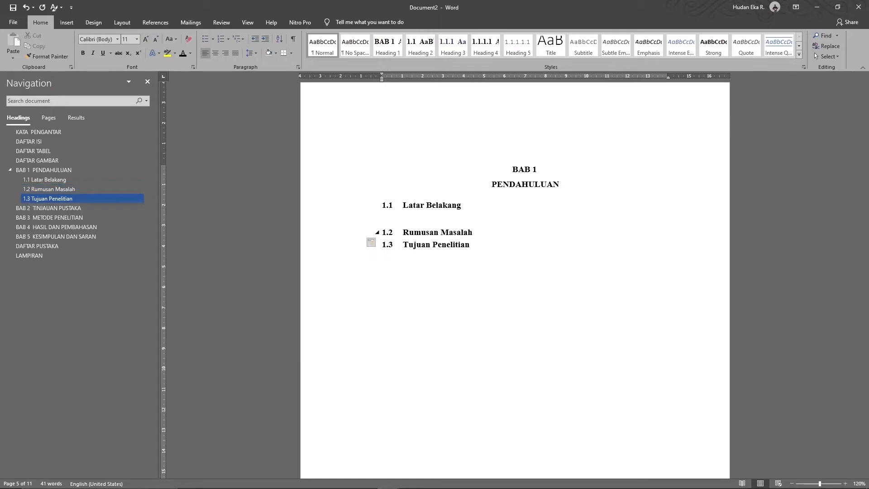
Add the subheading "1.4 Manfaat Penelitian" in Heading 2 style below Tujuan Penelitian.
{"action": "type", "text": "1.4"}
{"action": "key", "text": "Tab"}
{"action": "type", "text": "Manfaat Penelit"}
{"action": "type", "text": "ian"}
{"action": "key", "text": "ctrl+alt+2"}
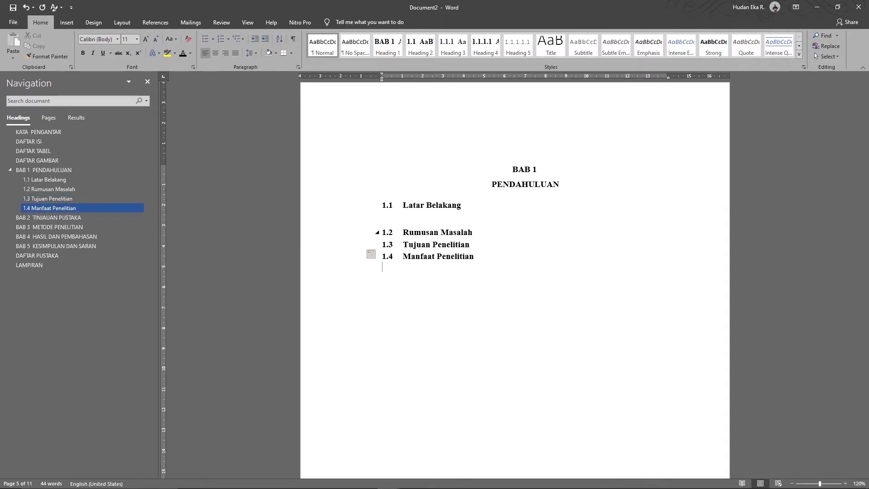
Start a new body line directly below the BAB 2 TINJAUAN PUSTAKA chapter heading.
{"action": "key", "text": "Return"}
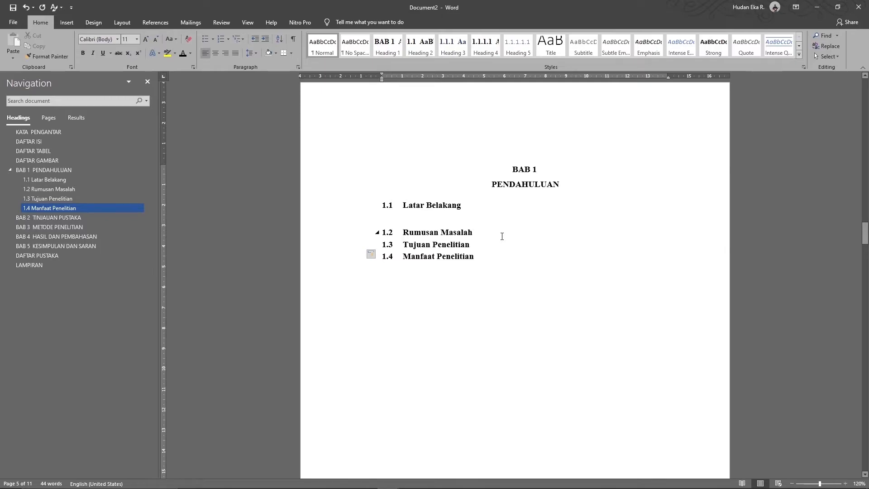
{"action": "left_click", "coordinate": [79, 219]}
{"action": "left_click", "coordinate": [579, 106]}
{"action": "key", "text": "Return"}
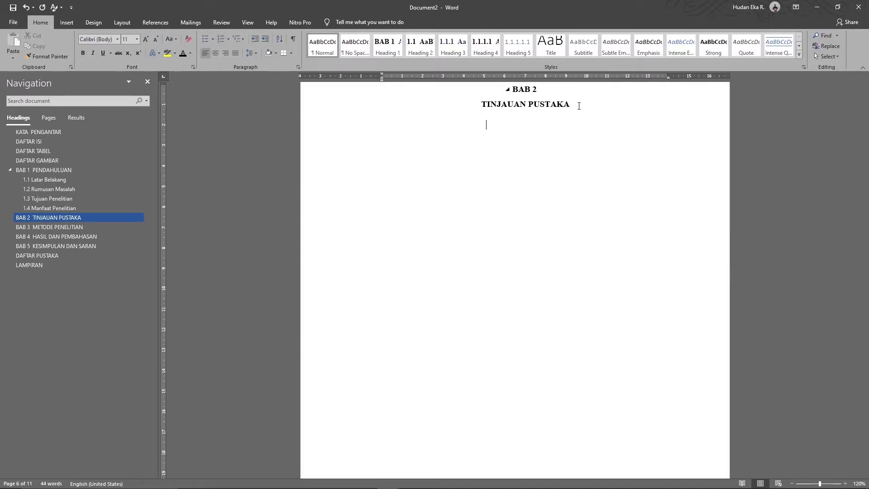
{"action": "key", "text": "BackSpace"}
{"action": "key", "text": "Return"}
Add the subheading "2.1 Dasar Teori" in Heading 2 style under BAB 2 TINJAUAN PUSTAKA.
{"action": "scroll", "coordinate": [514, 271], "scroll_direction": "down", "scroll_amount": 6}
{"action": "scroll", "coordinate": [515, 271], "scroll_direction": "down", "scroll_amount": 2}
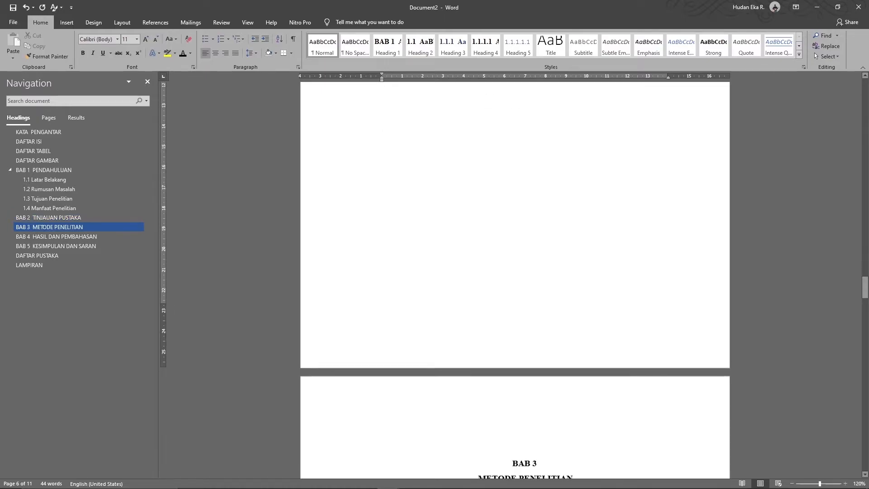
{"action": "scroll", "coordinate": [515, 271], "scroll_direction": "up", "scroll_amount": 8}
{"action": "scroll", "coordinate": [515, 272], "scroll_direction": "down", "scroll_amount": 1}
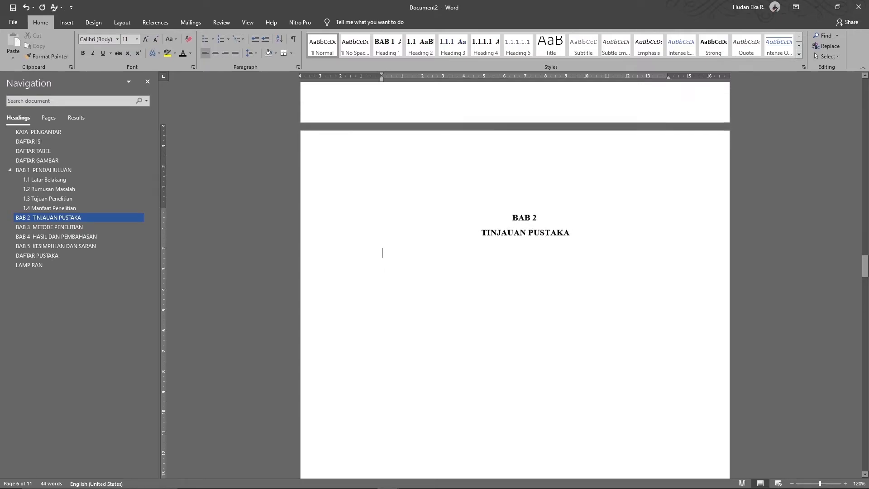
{"action": "type", "text": "2.1"}
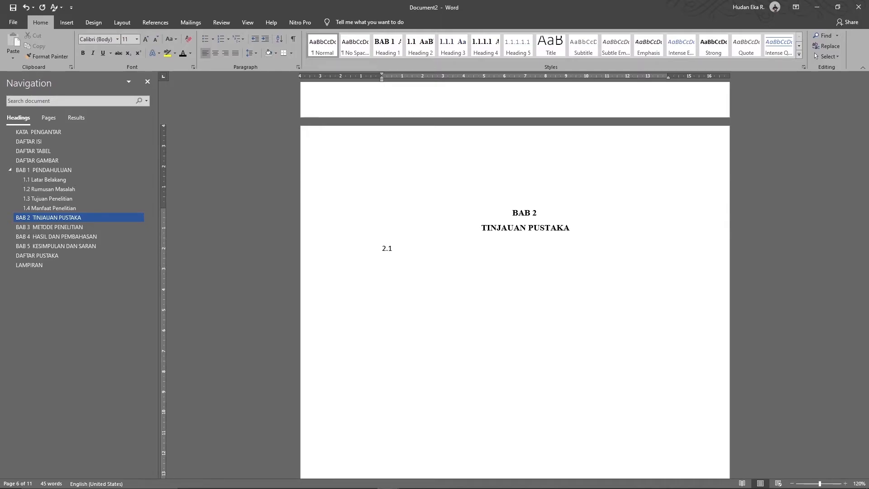
{"action": "type", "text": "Dasar Teori"}
{"action": "key", "text": "ctrl+alt+2"}
{"action": "key", "text": "Return"}
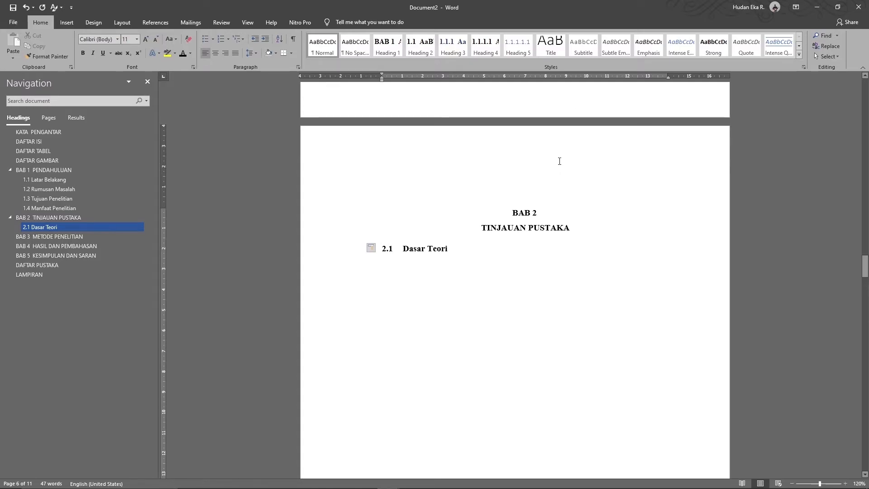
{"action": "left_click", "coordinate": [390, 249]}
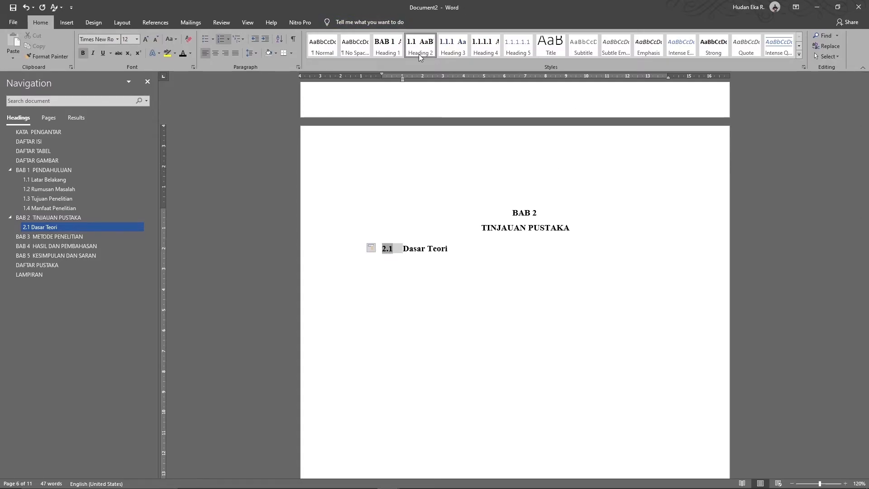
{"action": "left_click", "coordinate": [457, 258]}
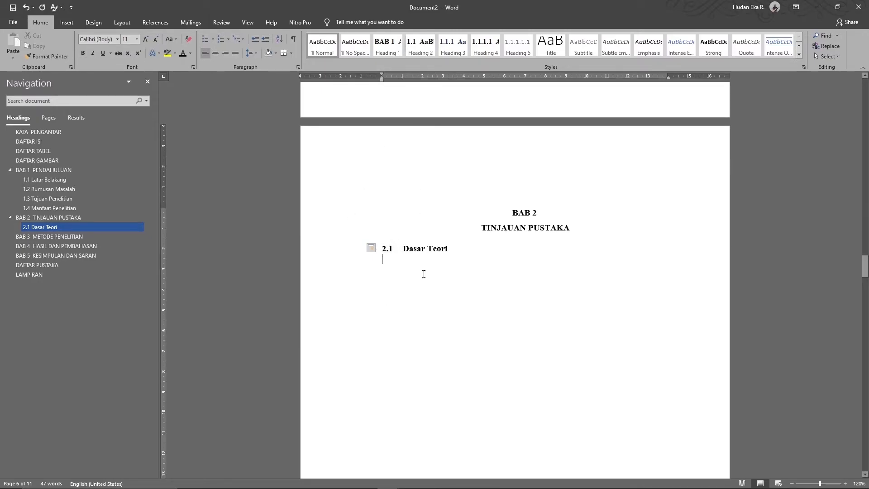
Add the sub-subheadings "2.1.1 Teori A" and "2.1.2 Teori B" in Heading 3 style below Dasar Teori.
{"action": "left_click", "coordinate": [414, 55]}
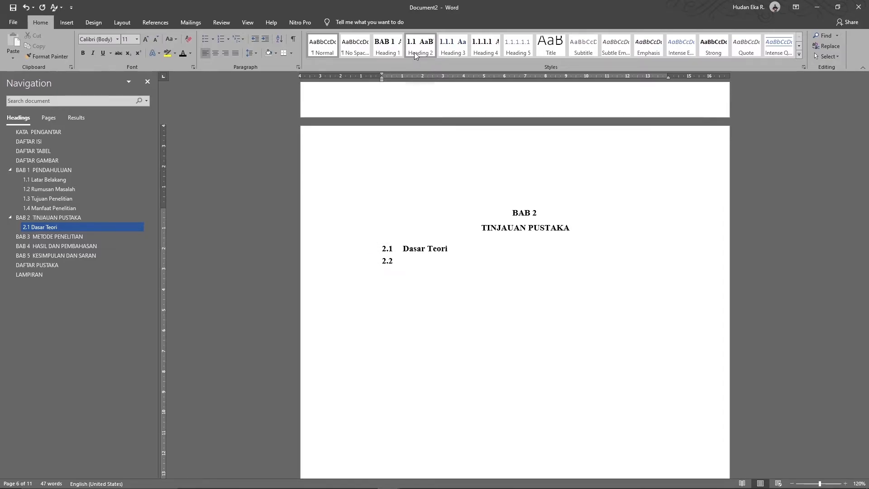
{"action": "left_click", "coordinate": [460, 53]}
{"action": "type", "text": "2.1.1"}
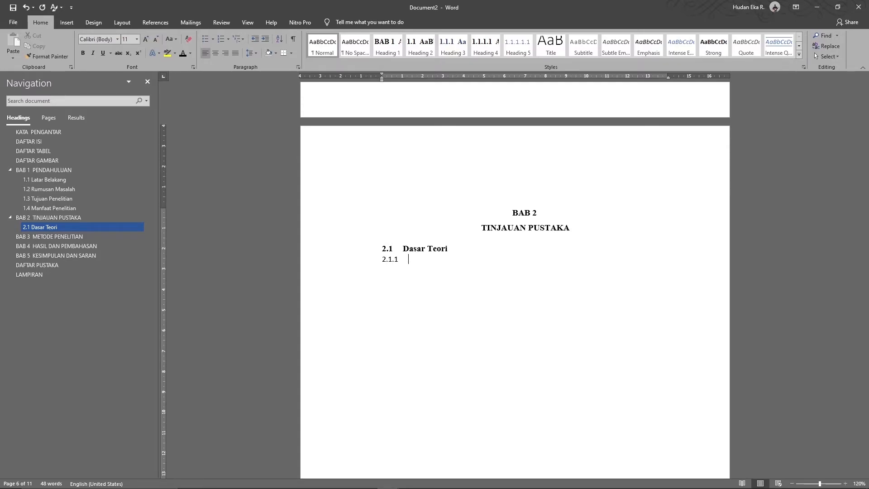
{"action": "type", "text": " Teori A"}
{"action": "key", "text": "Return"}
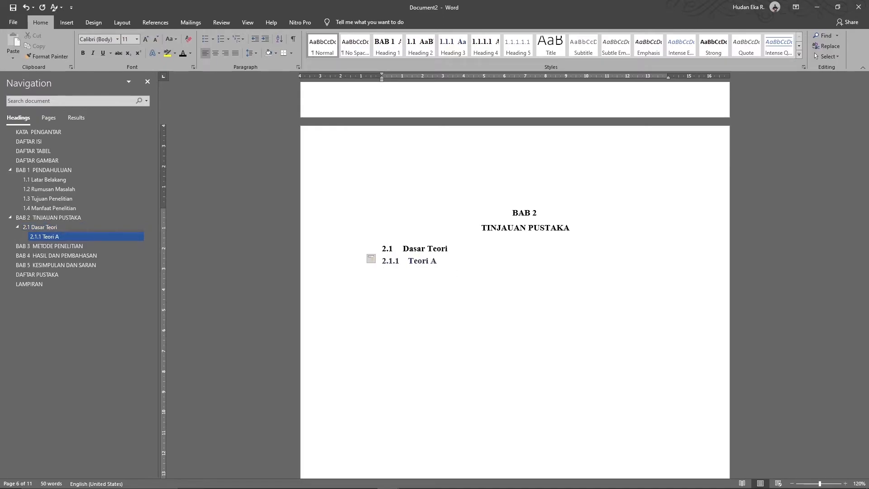
{"action": "left_click", "coordinate": [417, 265]}
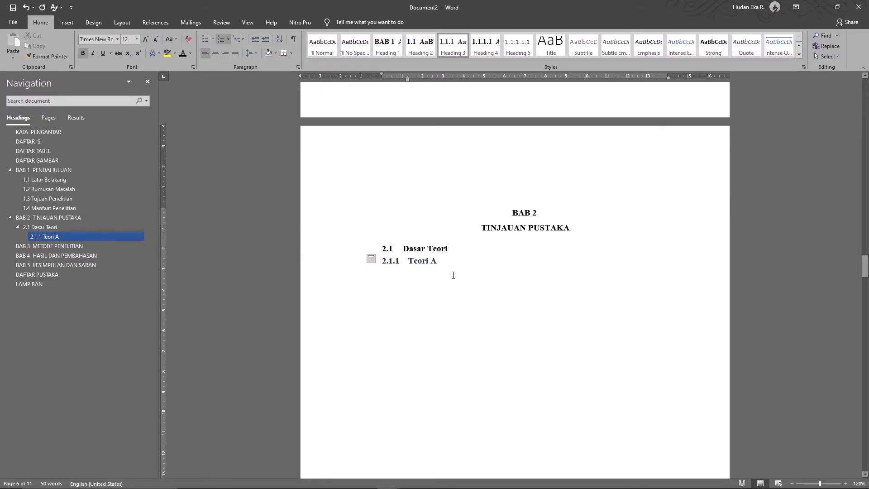
{"action": "key", "text": "Return"}
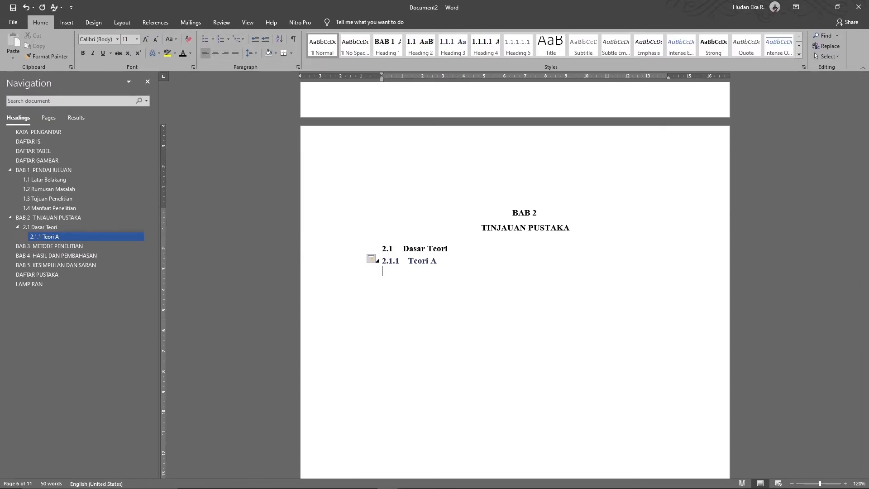
{"action": "type", "text": "2.1.2 Teori B"}
{"action": "key", "text": "Return"}
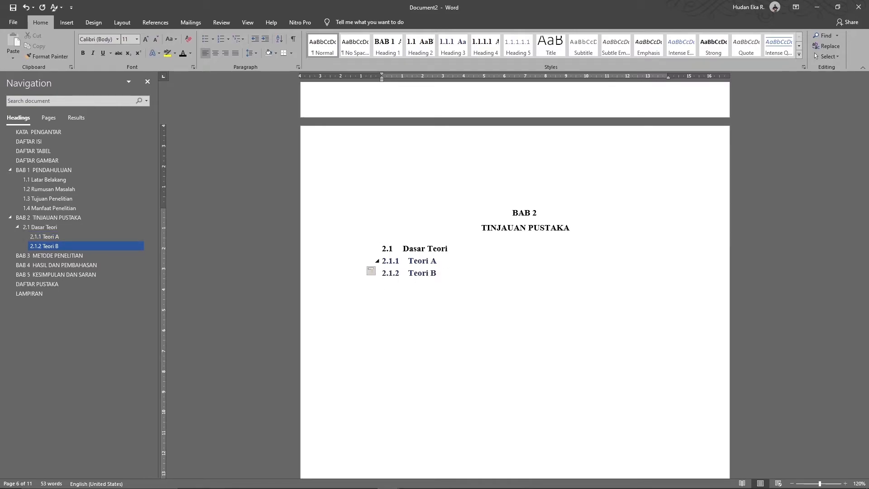
Add the subheading "2.2 Penelitian Terdahulu" in Heading 2 style below Teori B.
{"action": "type", "text": "2.2\t"}
{"action": "type", "text": "Penel"}
{"action": "type", "text": "itia"}
{"action": "type", "text": "n"}
{"action": "type", "text": " Terdah"}
{"action": "type", "text": "ulu"}
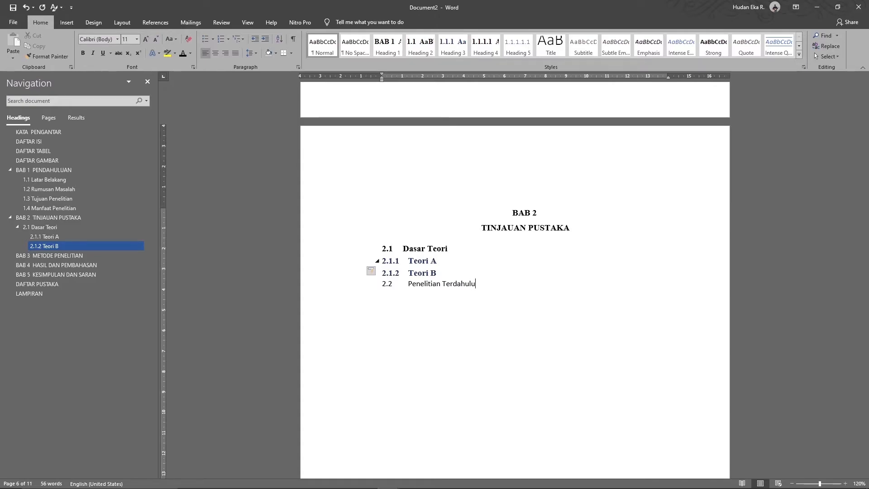
{"action": "key", "text": "Return"}
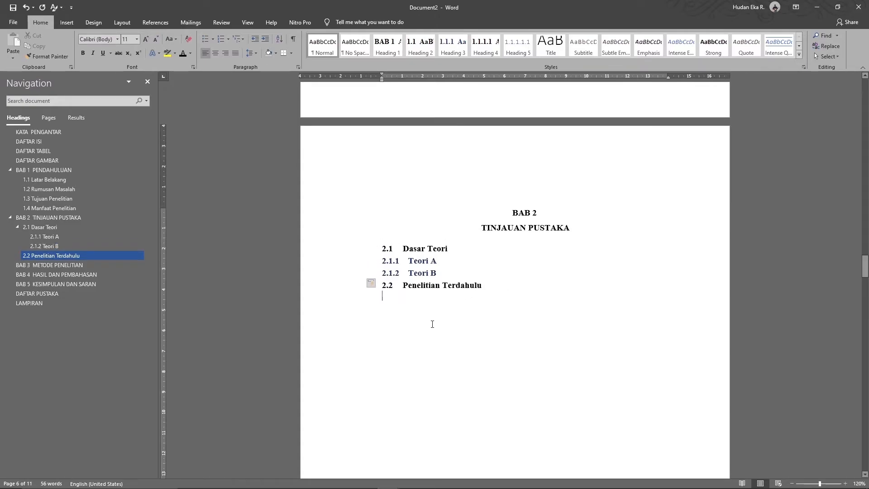
Add the subheading "3.1 Tahapan Penelitian" in Heading 2 style under BAB 3 METODE PENELITIAN.
{"action": "left_click", "coordinate": [61, 267]}
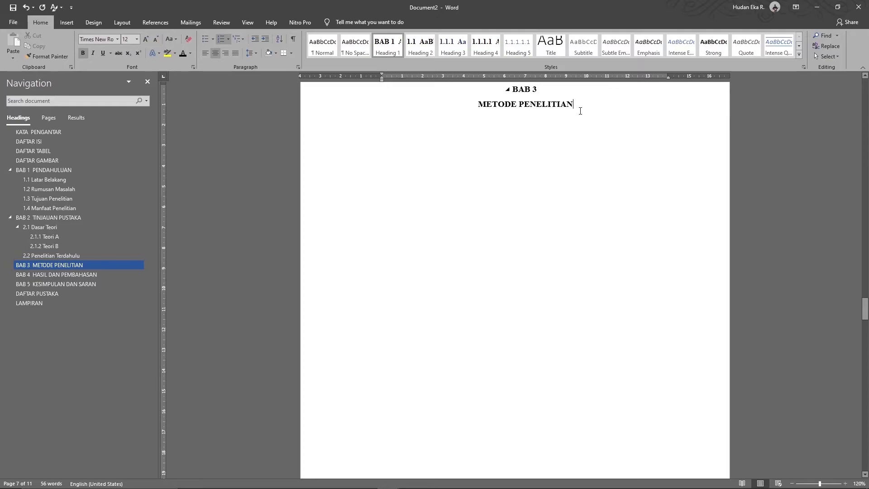
{"action": "key", "text": "Return"}
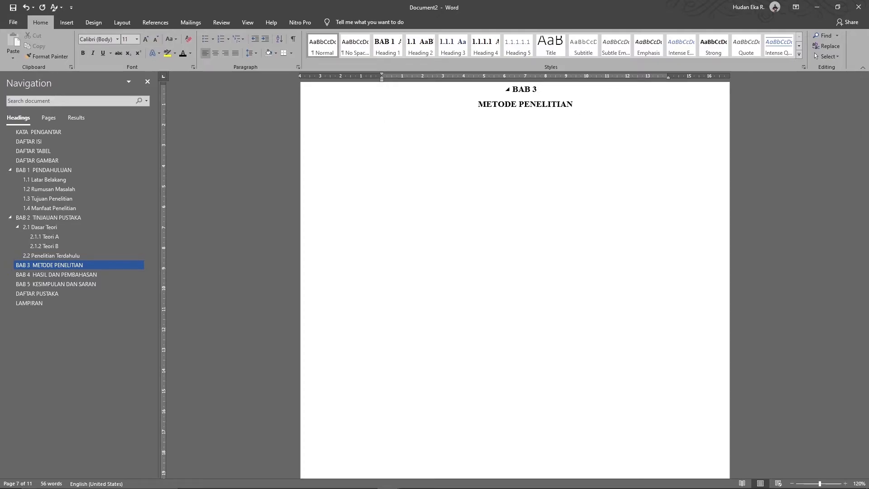
{"action": "scroll", "coordinate": [515, 272], "scroll_direction": "up", "scroll_amount": 2}
{"action": "type", "text": "3.1"}
{"action": "key", "text": "Tab"}
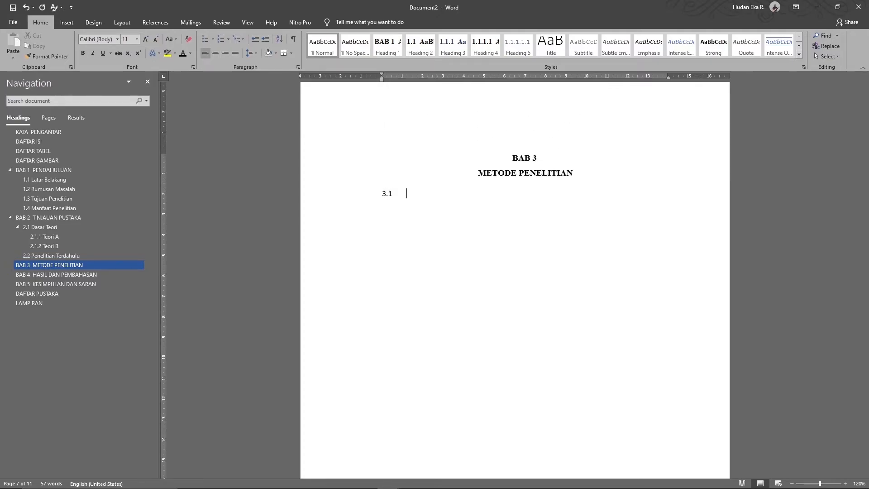
{"action": "type", "text": "Tahapam"}
{"action": "key", "text": "BackSpace"}
{"action": "type", "text": "n Penelitian"}
{"action": "key", "text": "ctrl+alt+2"}
{"action": "key", "text": "Return"}
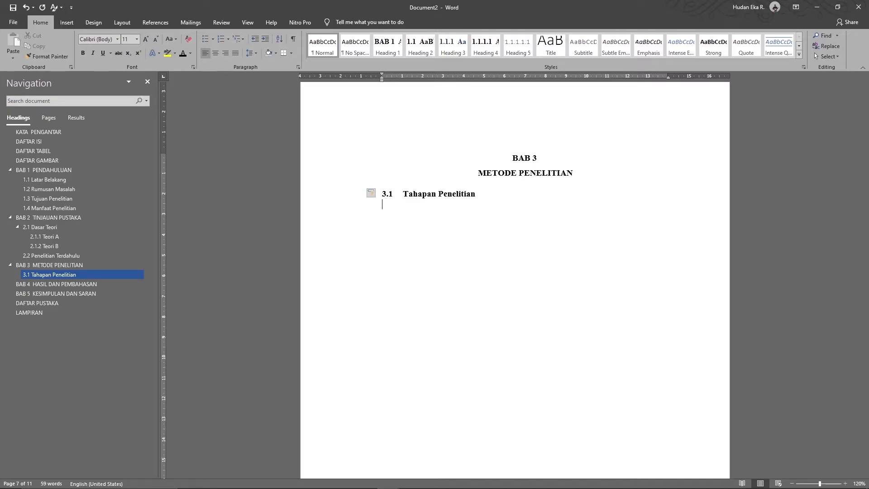
Add the subheading "3.2 Rancangan Aplikasi" in Heading 2 style below Tahapan Penelitian.
{"action": "type", "text": "3.2"}
{"action": "type", "text": "Rancangan Apliksa"}
{"action": "key", "text": "BackSpace"}
{"action": "key", "text": "BackSpace"}
{"action": "type", "text": "asi"}
{"action": "key", "text": "Return"}
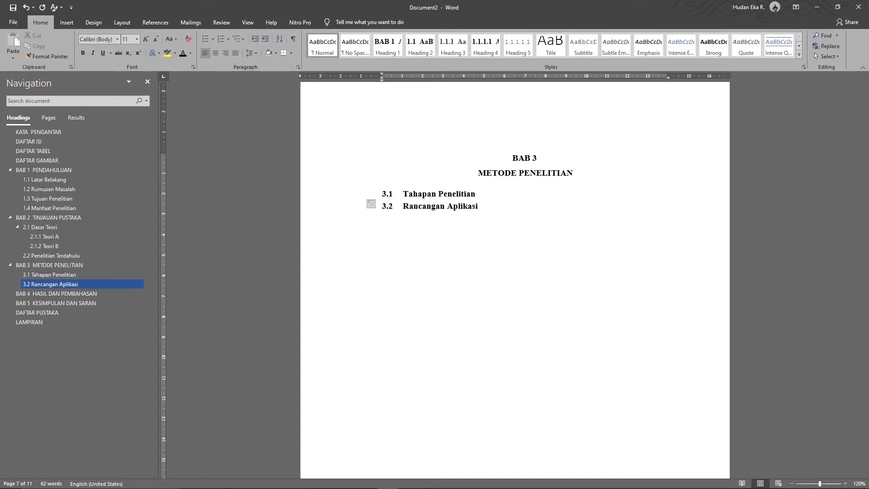
Add the subheadings "4.1 Hasil" and "4.2 Pembahasan" in Heading 2 style under BAB 4 HASIL DAN PEMBAHASAN.
{"action": "left_click", "coordinate": [92, 294]}
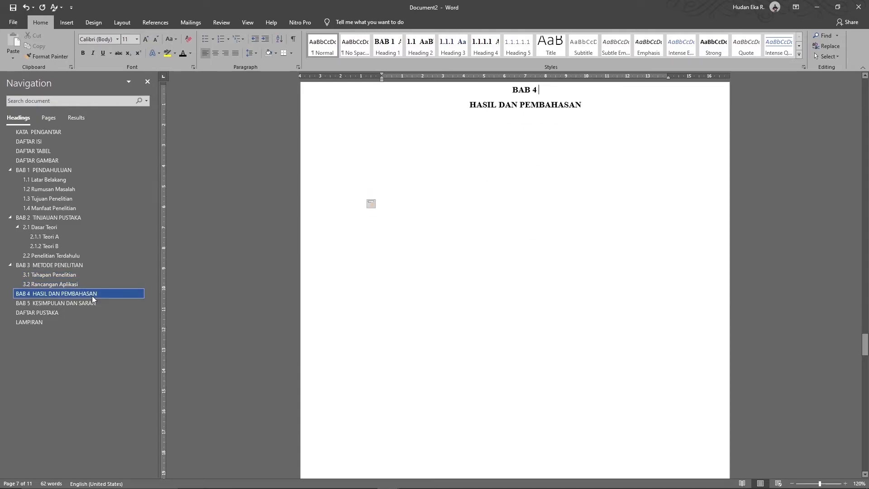
{"action": "left_click", "coordinate": [627, 105]}
{"action": "key", "text": "Return"}
{"action": "type", "text": "4.1 Hasil"}
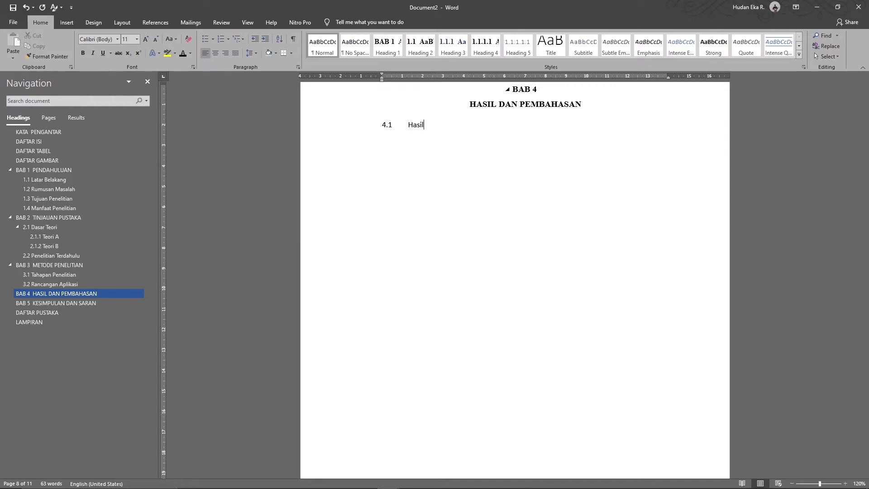
{"action": "key", "text": "Return"}
{"action": "type", "text": "4.2 Pembahasan"}
{"action": "key", "text": "Return"}
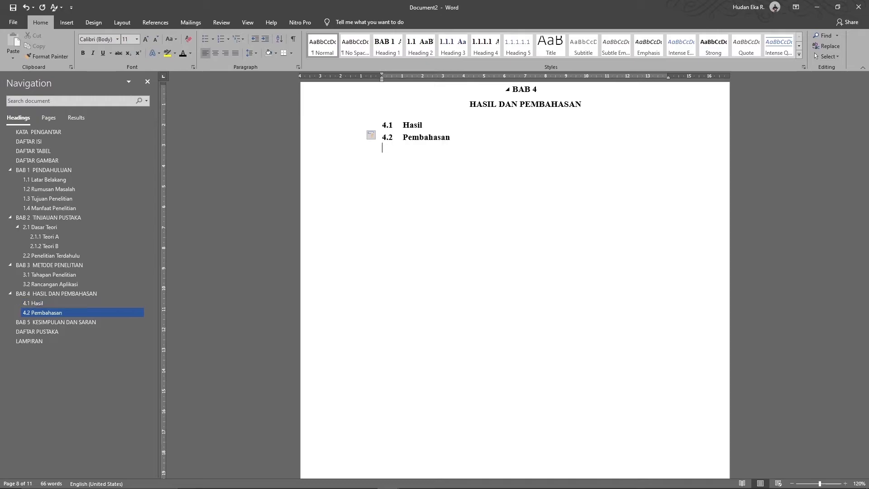
Add the subheading "5.1 Kesmimpulan" in Heading 2 style under BAB 5 KESIMPULAN DAN SARAN.
{"action": "left_click", "coordinate": [81, 325]}
{"action": "key", "text": "Return"}
{"action": "type", "text": "5.1"}
{"action": "scroll", "coordinate": [620, 149], "scroll_direction": "up", "scroll_amount": 5}
{"action": "key", "text": "Tab"}
{"action": "type", "text": "K"}
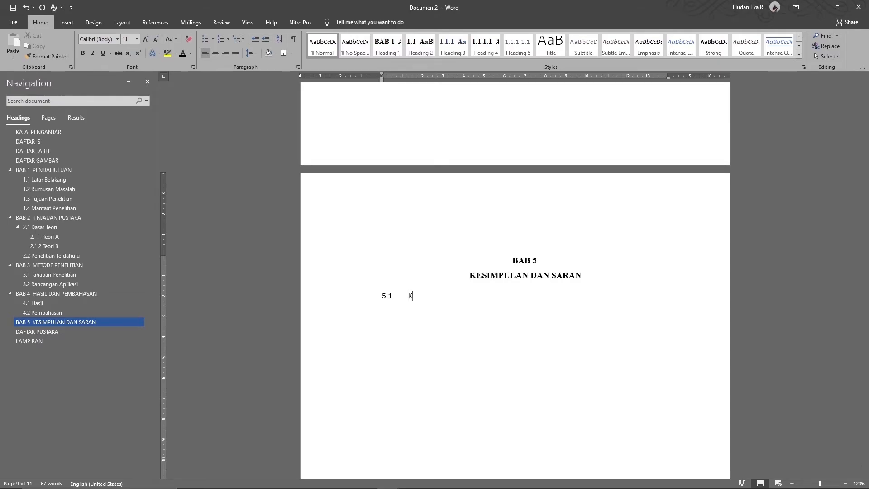
{"action": "type", "text": "esmimpulan"}
{"action": "key", "text": "Return"}
Add the subheading "5.2 Saran" in Heading 2 style below subheading 5.1.
{"action": "type", "text": "5.2"}
{"action": "key", "text": "Tab"}
{"action": "type", "text": "Saran"}
{"action": "key", "text": "Return"}
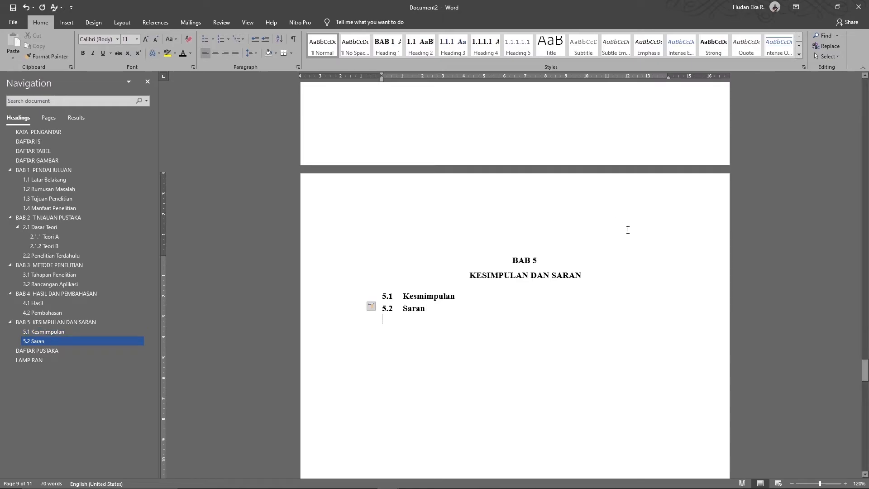
Indent the empty line below Latar Belakang in BAB 1 to align with the heading text.
{"action": "scroll", "coordinate": [503, 301], "scroll_direction": "up", "scroll_amount": 3}
{"action": "scroll", "coordinate": [503, 300], "scroll_direction": "down", "scroll_amount": 6}
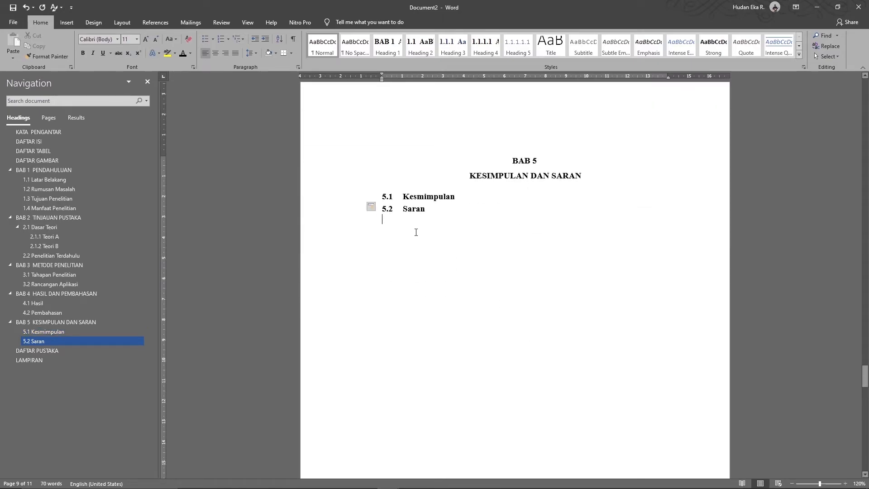
{"action": "scroll", "coordinate": [398, 228], "scroll_direction": "up", "scroll_amount": 15}
{"action": "scroll", "coordinate": [415, 232], "scroll_direction": "up", "scroll_amount": 20}
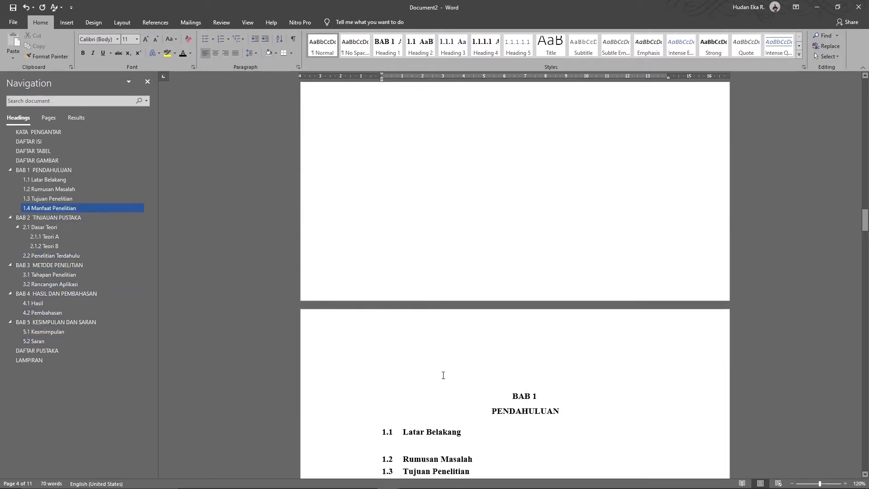
{"action": "scroll", "coordinate": [444, 376], "scroll_direction": "down", "scroll_amount": 7}
{"action": "left_click", "coordinate": [443, 239]}
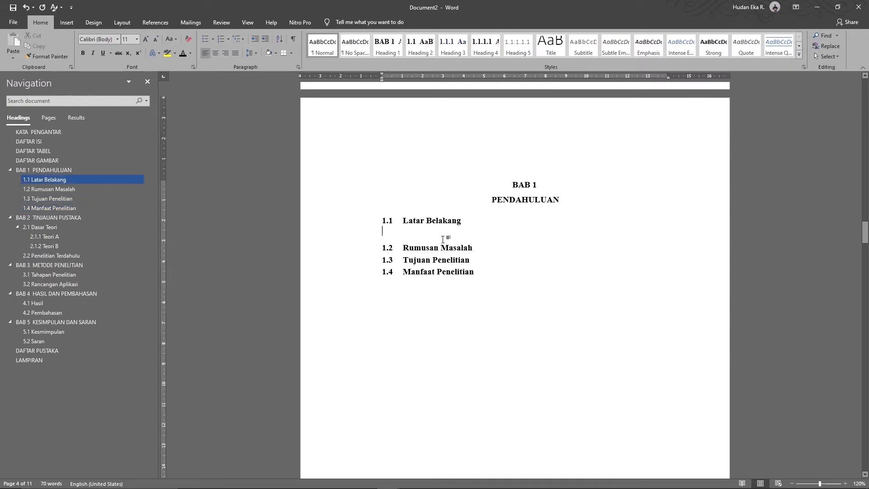
{"action": "key", "text": "Tab"}
Set the line spacing of the entire document to 1.5.
{"action": "key", "text": "ctrl+a"}
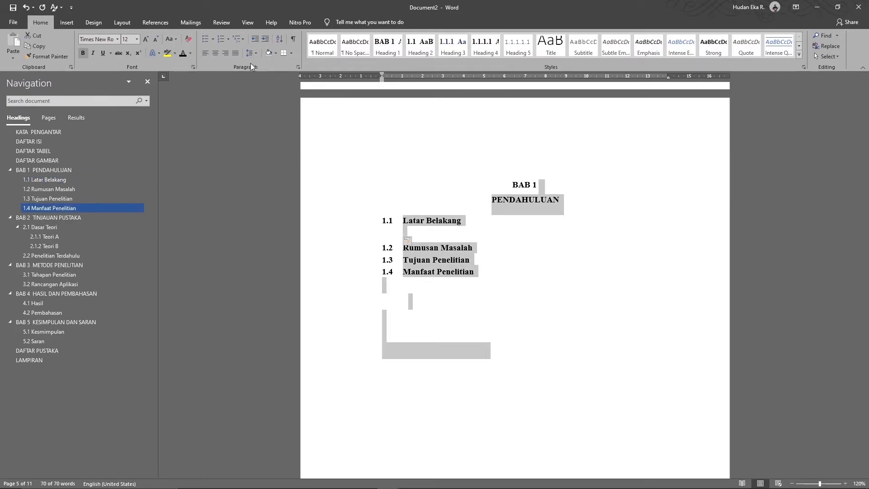
{"action": "left_click", "coordinate": [250, 53]}
{"action": "left_click", "coordinate": [261, 89]}
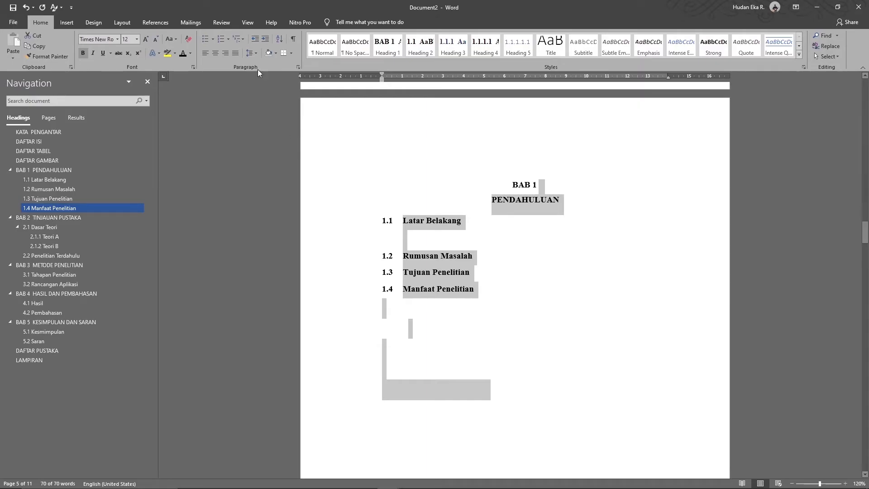
{"action": "left_click", "coordinate": [254, 53]}
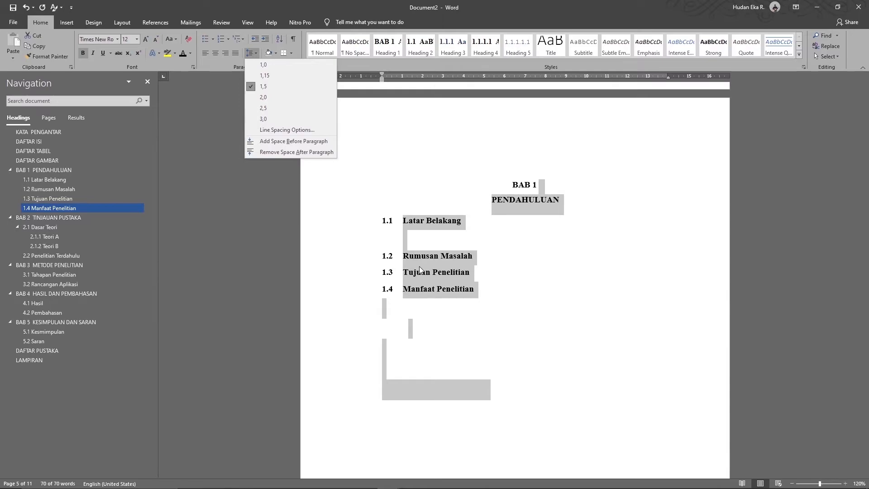
{"action": "left_click", "coordinate": [473, 234]}
Fill the indented line below Latar Belakang with sample paragraphs generated by =rand().
{"action": "left_click", "coordinate": [457, 233]}
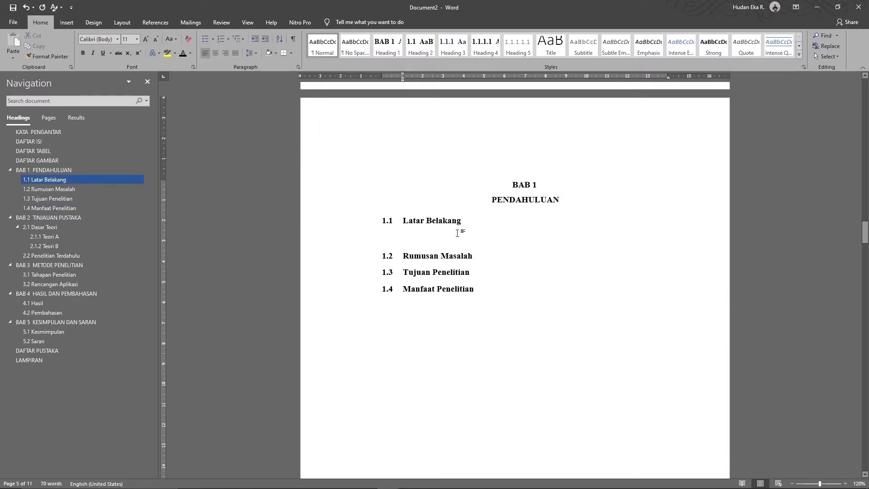
{"action": "type", "text": "=rand("}
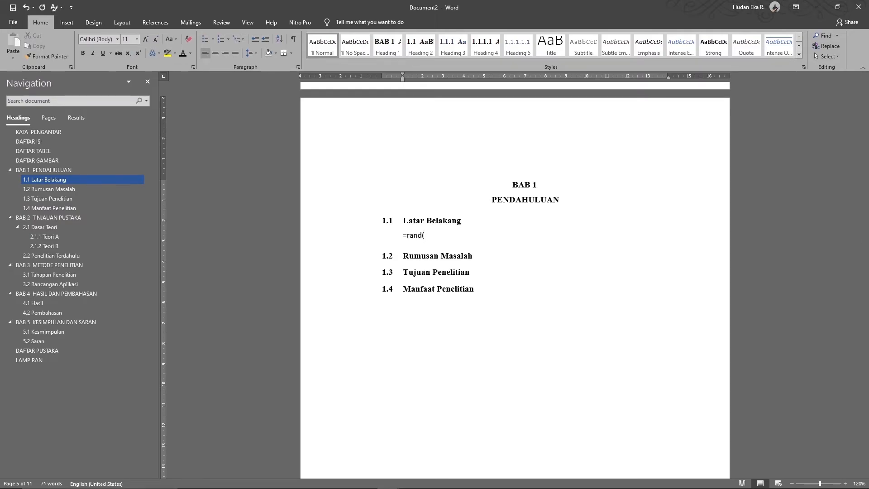
{"action": "type", "text": ")"}
{"action": "key", "text": "Return"}
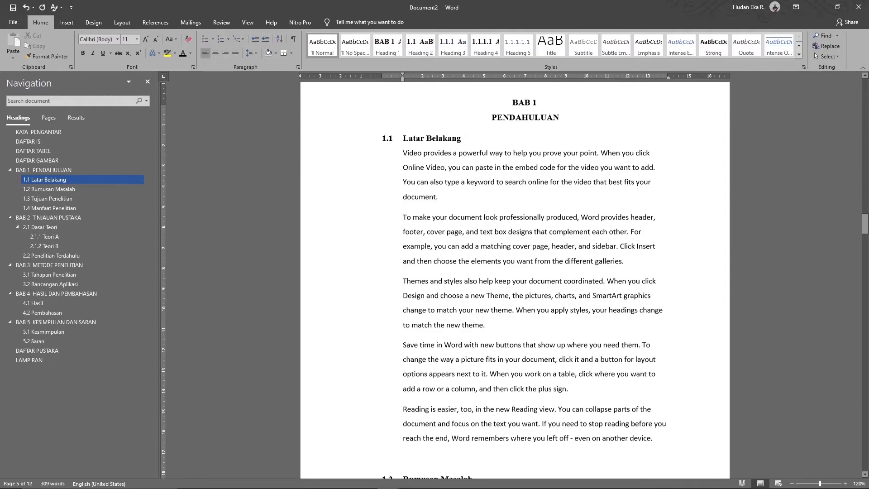
Look through the chapter pages from BAB 1 onward to check the sample text and subheadings.
{"action": "scroll", "coordinate": [531, 342], "scroll_direction": "down", "scroll_amount": 10}
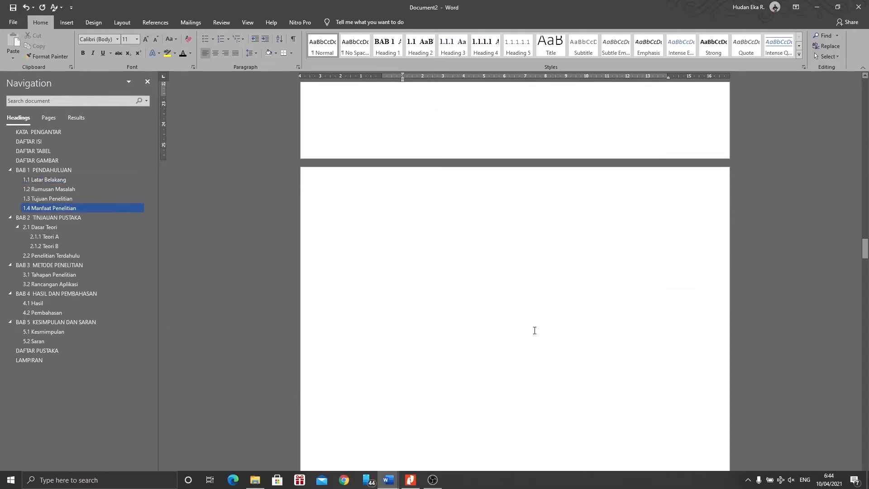
{"action": "scroll", "coordinate": [539, 320], "scroll_direction": "up", "scroll_amount": 7}
{"action": "scroll", "coordinate": [539, 320], "scroll_direction": "down", "scroll_amount": 9}
{"action": "scroll", "coordinate": [540, 321], "scroll_direction": "down", "scroll_amount": 6}
{"action": "scroll", "coordinate": [539, 321], "scroll_direction": "up", "scroll_amount": 2}
{"action": "scroll", "coordinate": [540, 320], "scroll_direction": "down", "scroll_amount": 2}
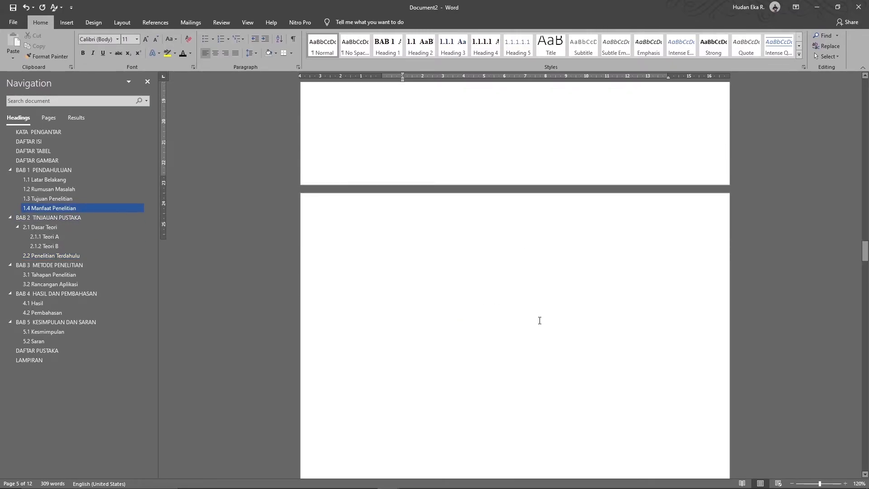
{"action": "scroll", "coordinate": [540, 320], "scroll_direction": "up", "scroll_amount": 12}
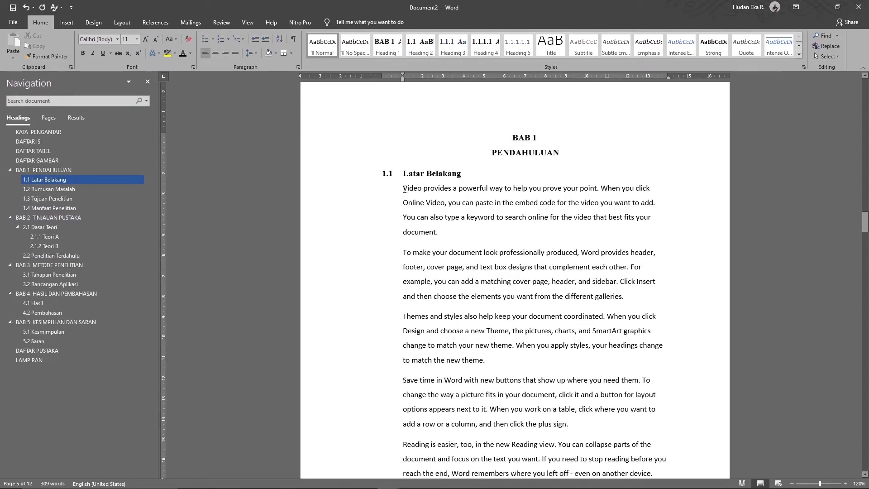
{"action": "scroll", "coordinate": [459, 288], "scroll_direction": "down", "scroll_amount": 20}
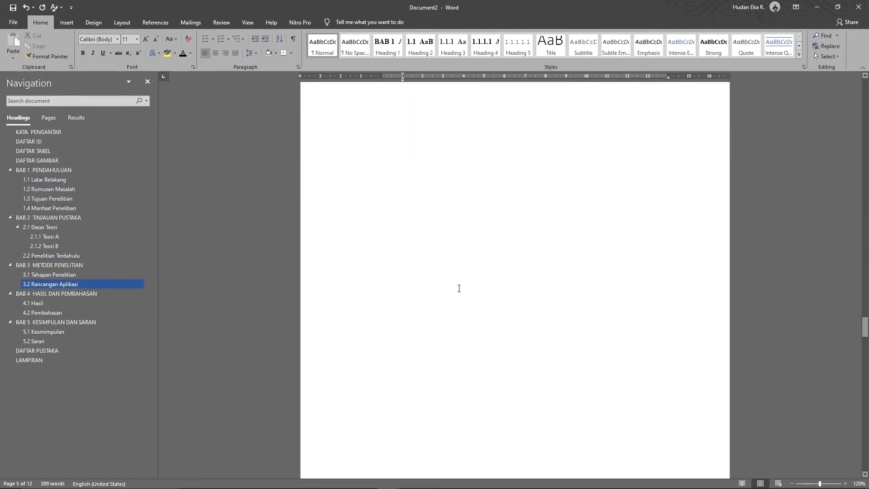
{"action": "scroll", "coordinate": [459, 289], "scroll_direction": "down", "scroll_amount": 20}
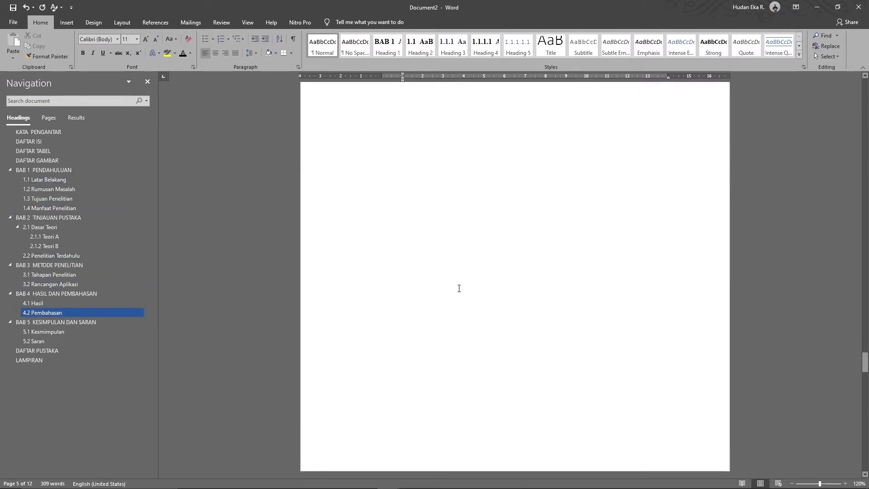
{"action": "scroll", "coordinate": [459, 288], "scroll_direction": "up", "scroll_amount": 20}
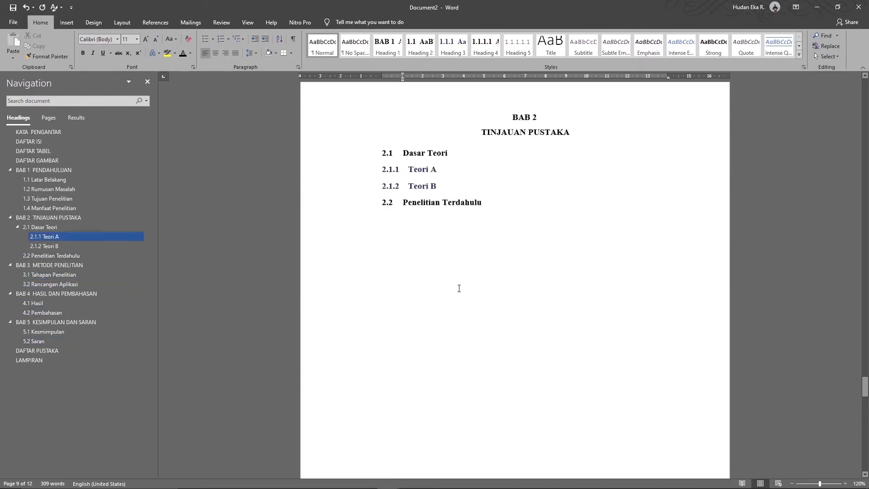
Insert an Automatic Table 1 table of contents on a new line below the DAFTAR ISI heading.
{"action": "left_click", "coordinate": [53, 141]}
{"action": "scroll", "coordinate": [420, 165], "scroll_direction": "up", "scroll_amount": 3}
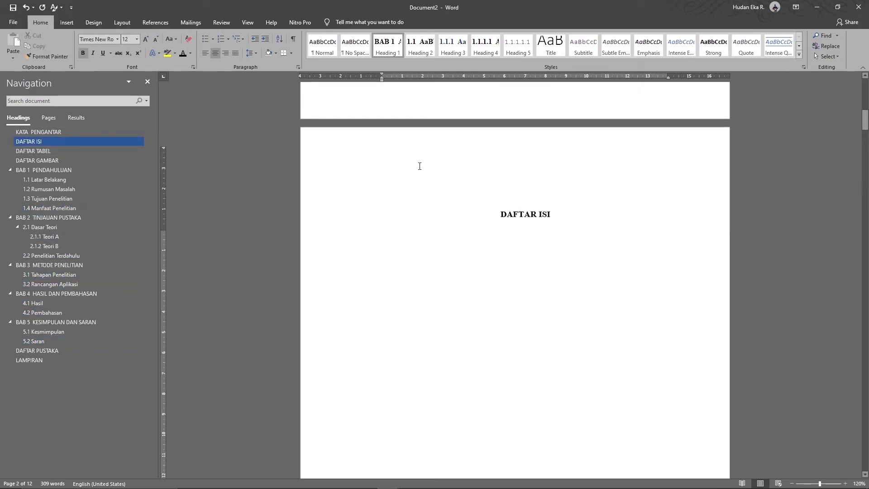
{"action": "key", "text": "Return"}
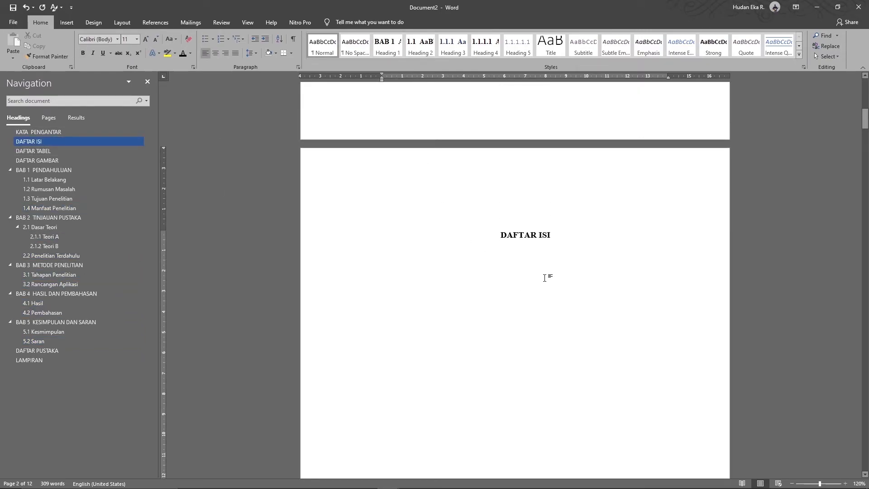
{"action": "left_click", "coordinate": [152, 23]}
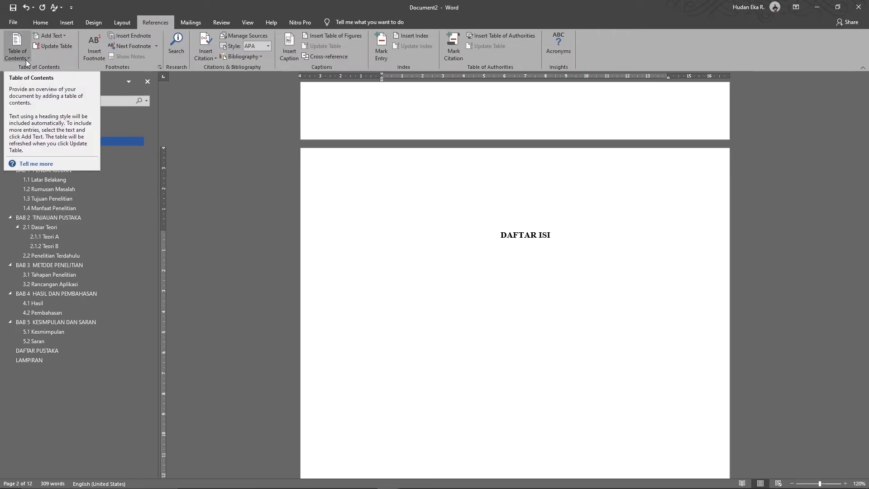
{"action": "left_click", "coordinate": [26, 59]}
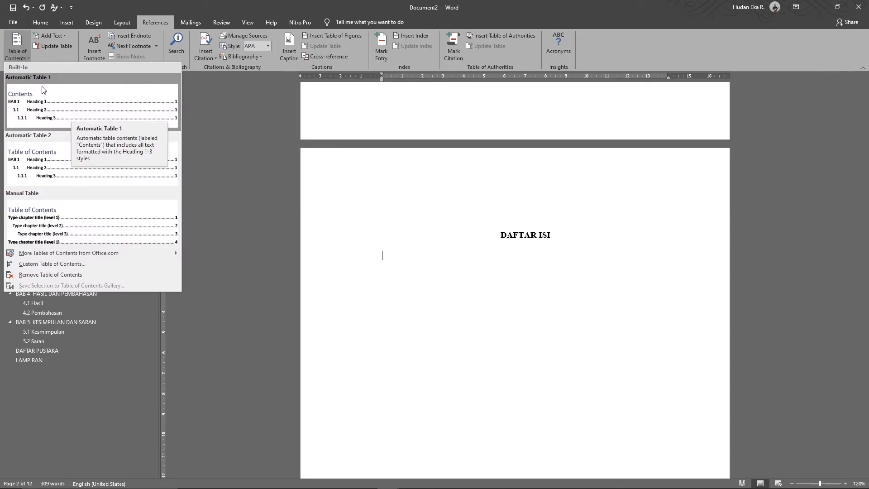
{"action": "left_click", "coordinate": [62, 109]}
Delete the "Contents" title above the entries in the table of contents.
{"action": "scroll", "coordinate": [340, 208], "scroll_direction": "up", "scroll_amount": 5}
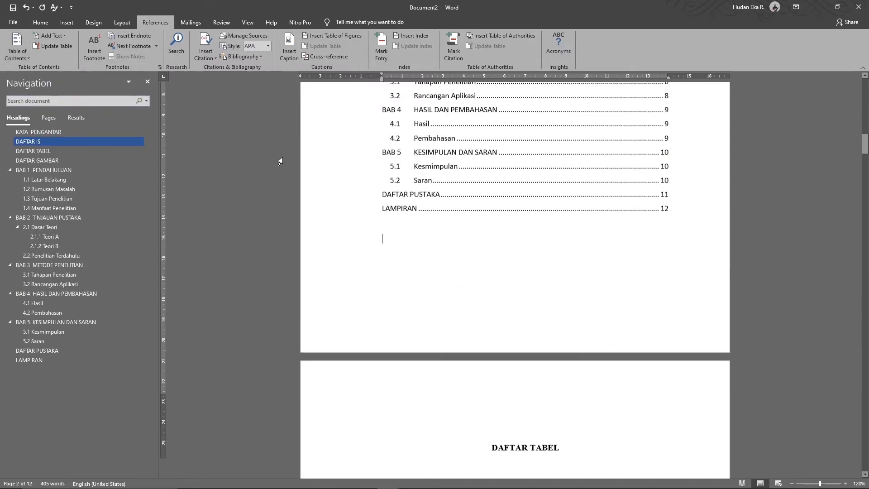
{"action": "scroll", "coordinate": [340, 208], "scroll_direction": "up", "scroll_amount": 4}
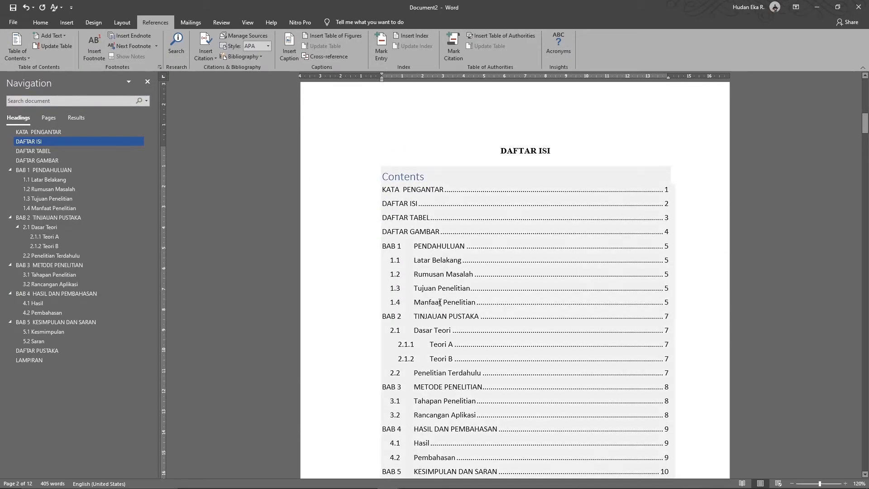
{"action": "left_click", "coordinate": [431, 177]}
{"action": "key", "text": "BackSpace"}
{"action": "key", "text": "BackSpace"}
{"action": "key", "text": "BackSpace"}
{"action": "key", "text": "BackSpace"}
{"action": "key", "text": "BackSpace"}
{"action": "key", "text": "BackSpace"}
{"action": "key", "text": "BackSpace"}
{"action": "key", "text": "BackSpace"}
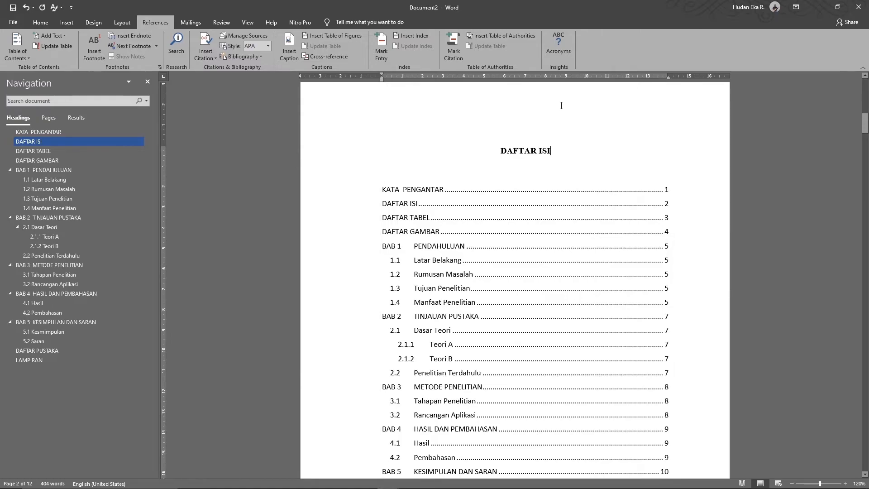
Move the tab stop of the BAB entries in the table of contents to about 1 cm, bringing chapter titles closer to their numbers.
{"action": "scroll", "coordinate": [584, 212], "scroll_direction": "down", "scroll_amount": 1}
{"action": "scroll", "coordinate": [584, 212], "scroll_direction": "down", "scroll_amount": 3}
{"action": "scroll", "coordinate": [585, 212], "scroll_direction": "up", "scroll_amount": 3}
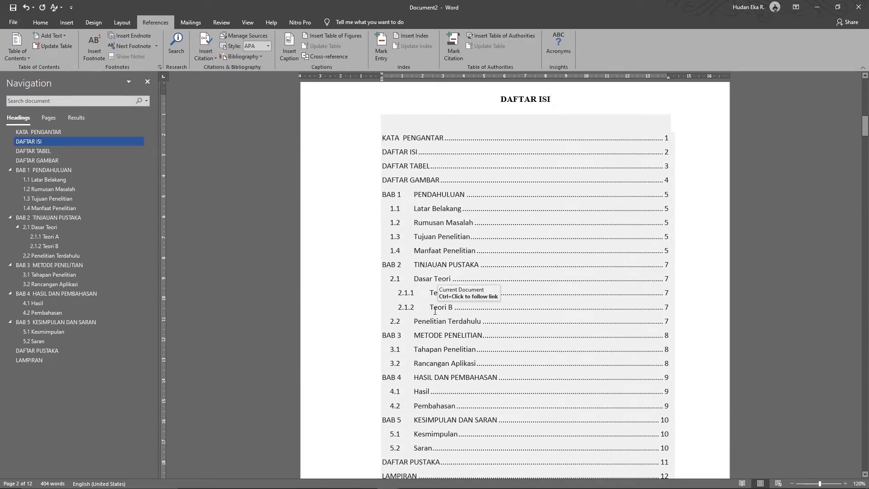
{"action": "left_click", "coordinate": [435, 310]}
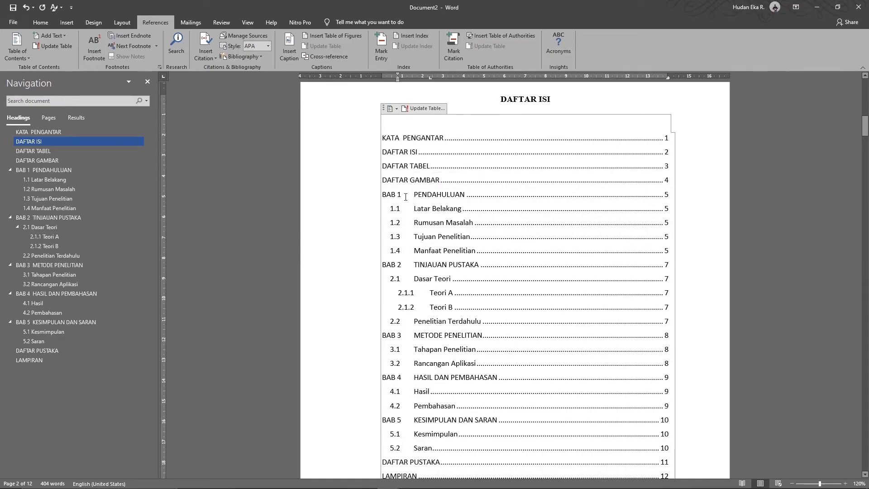
{"action": "left_click", "coordinate": [406, 198]}
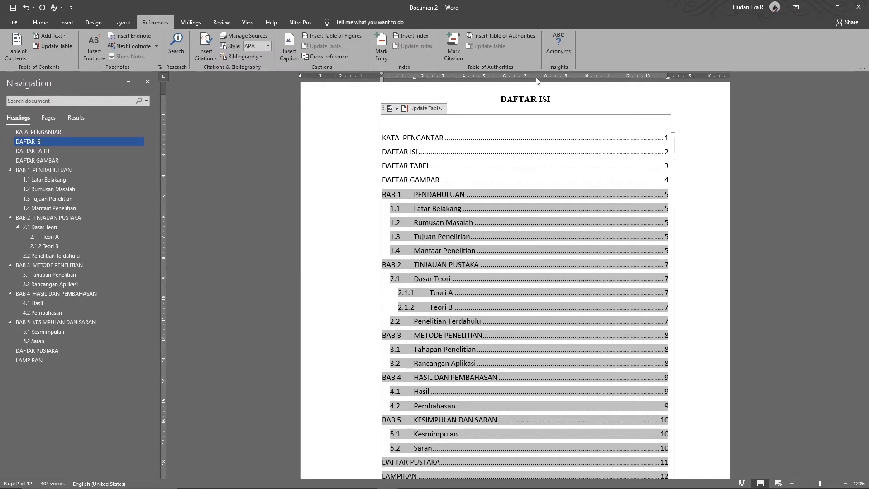
{"action": "left_click", "coordinate": [249, 25]}
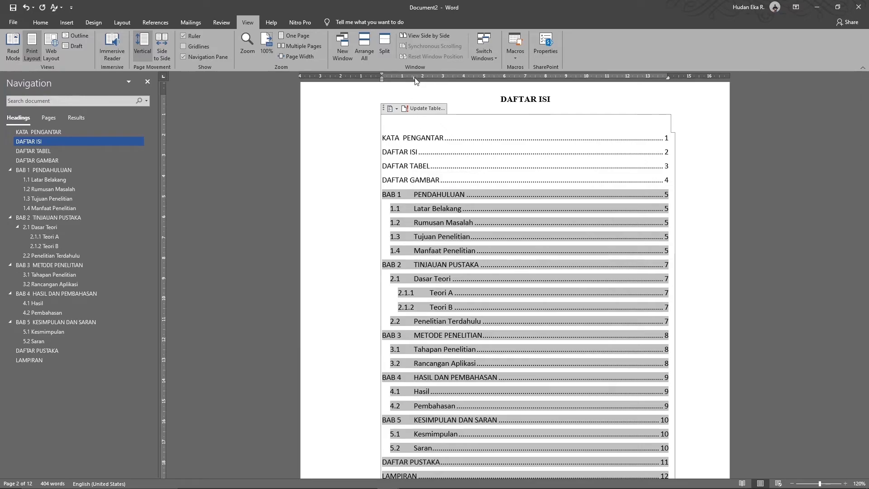
{"action": "left_click_drag", "start_coordinate": [416, 81], "coordinate": [404, 83]}
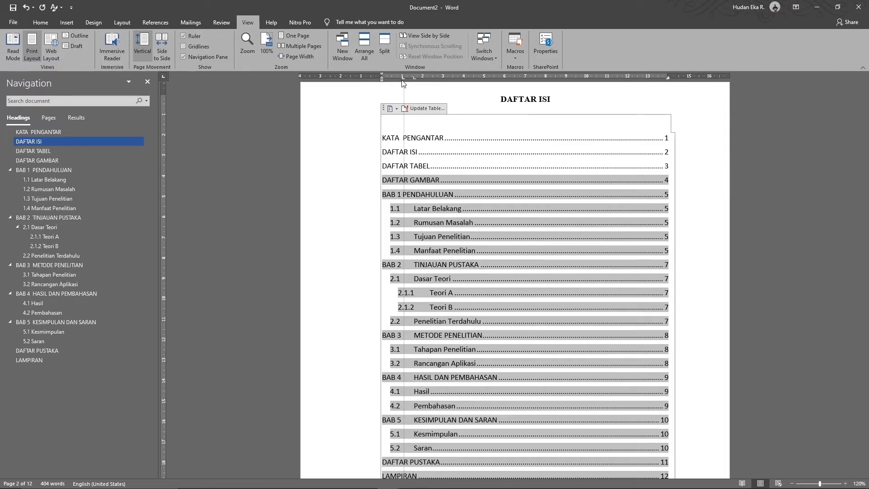
{"action": "left_click_drag", "start_coordinate": [403, 82], "coordinate": [404, 82]}
Indent the second-level entries in the table of contents to about 1 cm and set their title tab stop at about 1.75 cm.
{"action": "left_click", "coordinate": [401, 303]}
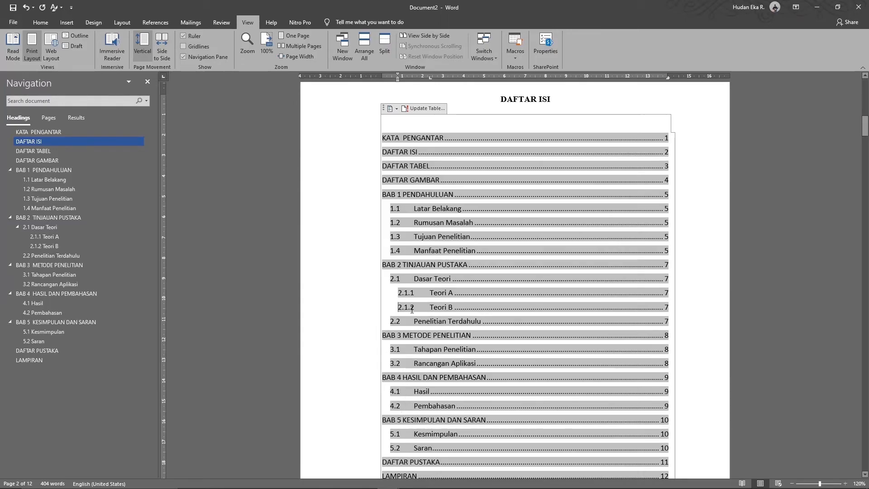
{"action": "left_click", "coordinate": [410, 210]}
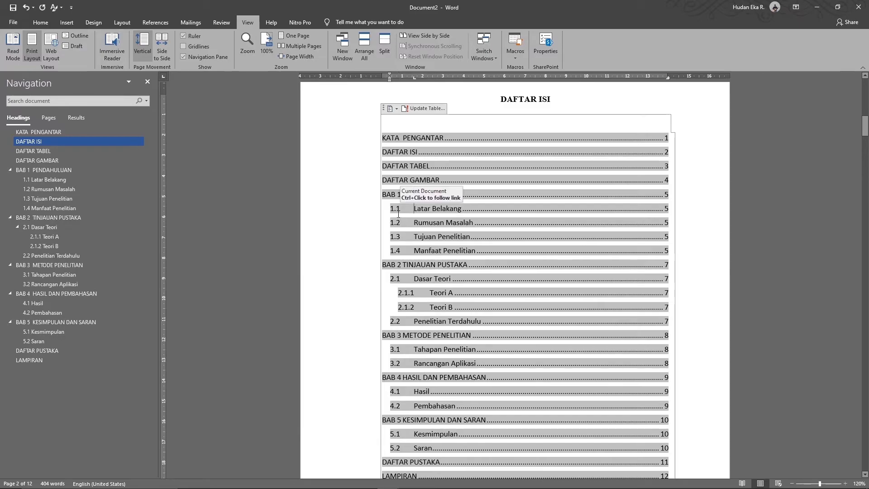
{"action": "left_click", "coordinate": [392, 210]}
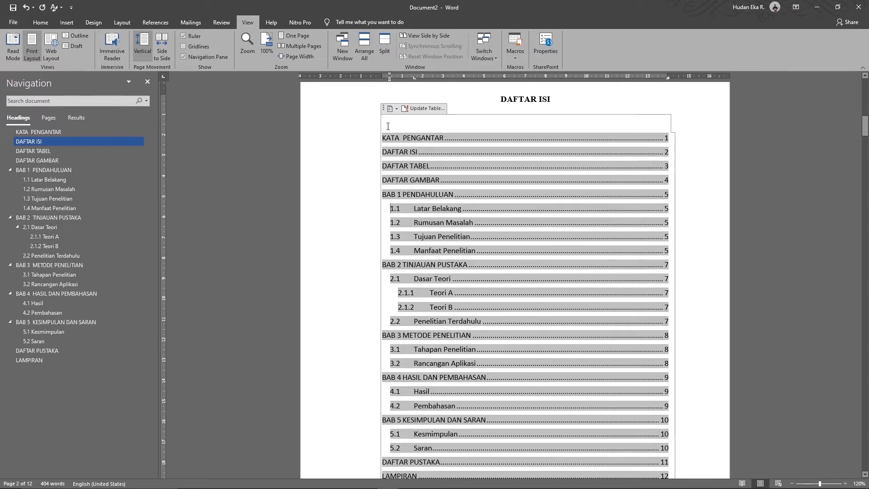
{"action": "left_click_drag", "start_coordinate": [390, 79], "coordinate": [421, 79]}
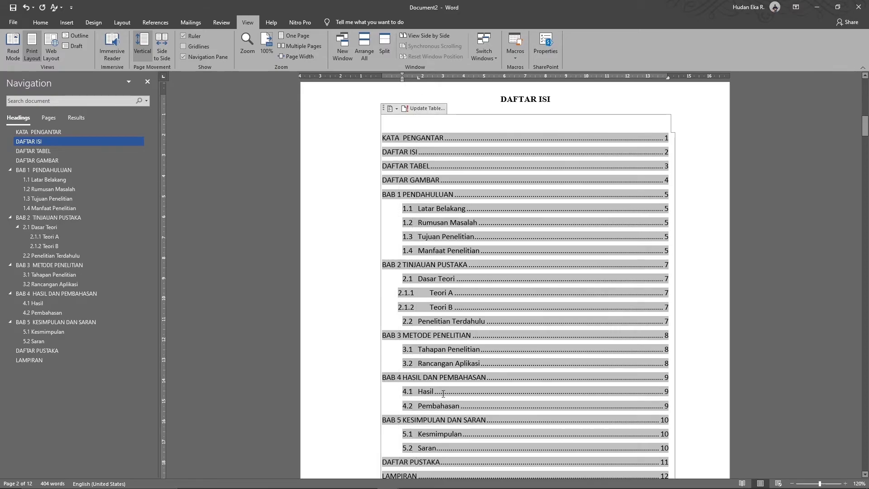
Indent the third-level Teori A and Teori B entries to about 1.75 cm and set their title tab stop at about 2.75 cm.
{"action": "left_click", "coordinate": [391, 296]}
{"action": "left_click_drag", "start_coordinate": [398, 81], "coordinate": [440, 80]}
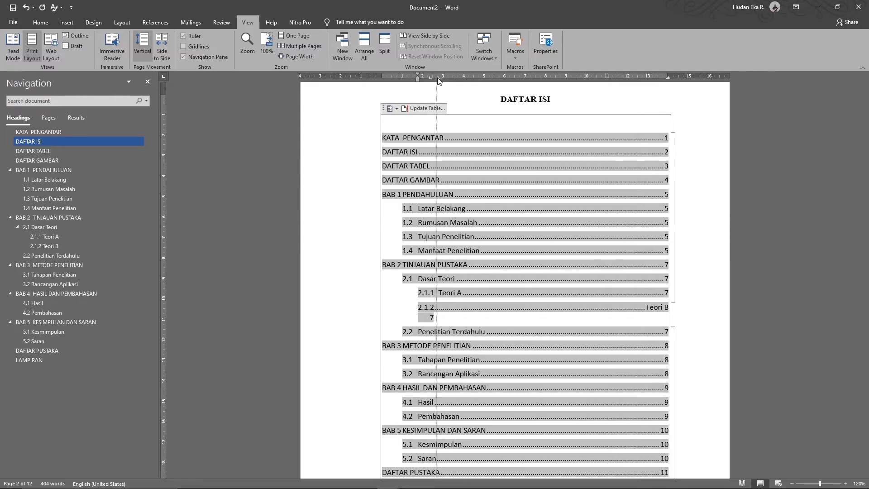
{"action": "left_click", "coordinate": [493, 242]}
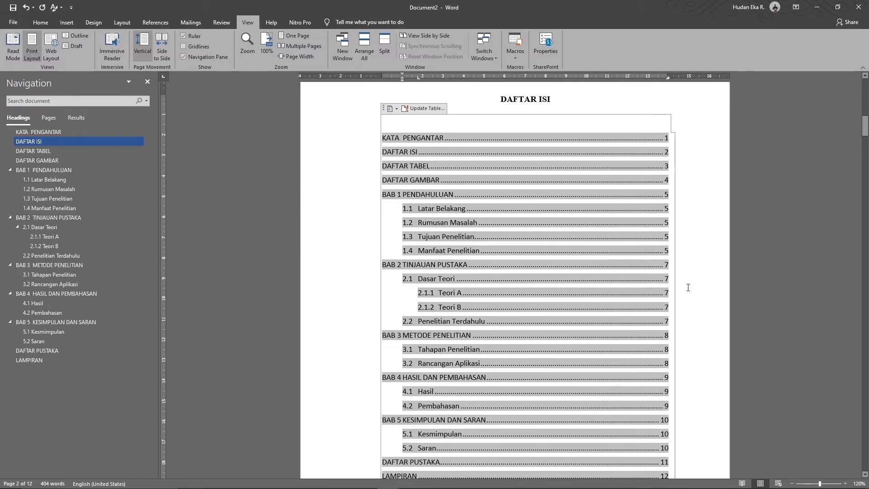
Examine the entries, sub-level indents and page numbers under DAFTAR ISI, and look over the pages that follow up to DAFTAR GAMBAR.
{"action": "left_click", "coordinate": [531, 98]}
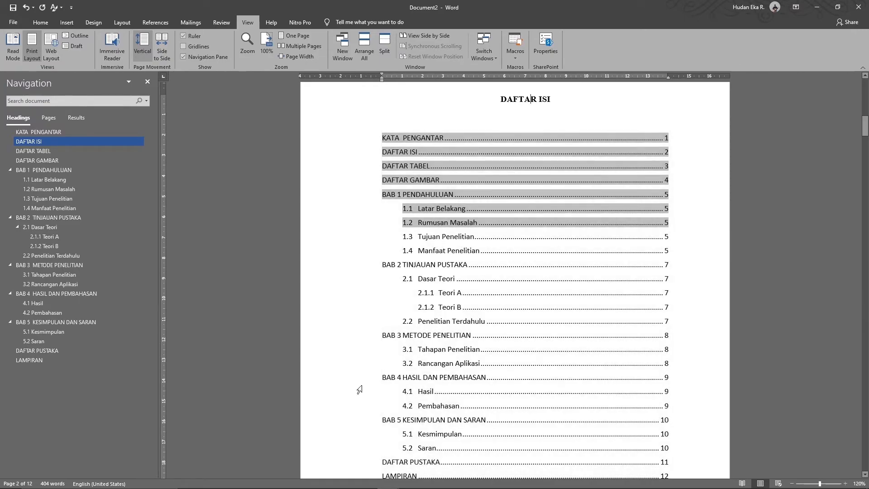
{"action": "scroll", "coordinate": [359, 391], "scroll_direction": "down", "scroll_amount": 3}
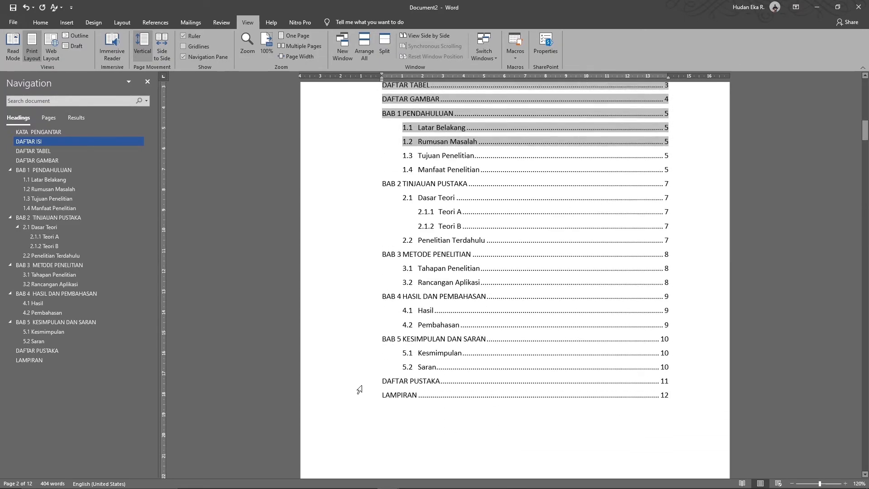
{"action": "scroll", "coordinate": [359, 391], "scroll_direction": "up", "scroll_amount": 2}
{"action": "scroll", "coordinate": [360, 389], "scroll_direction": "up", "scroll_amount": 1}
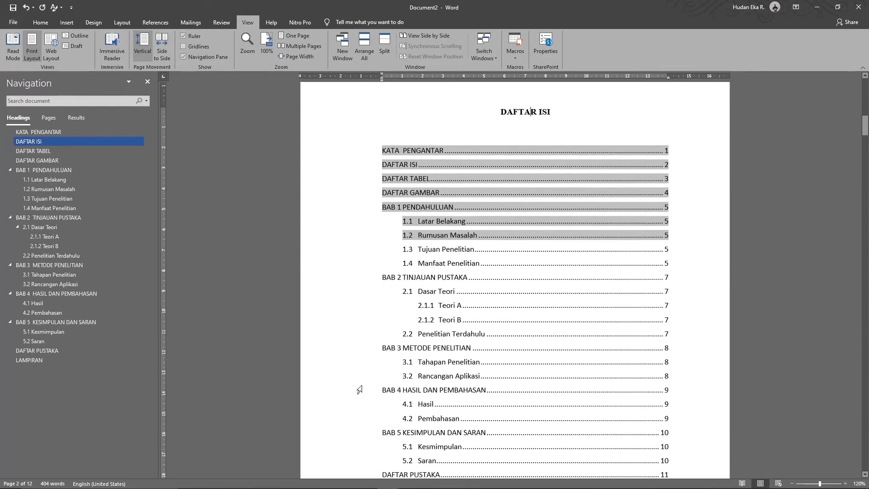
{"action": "scroll", "coordinate": [493, 283], "scroll_direction": "down", "scroll_amount": 10}
{"action": "scroll", "coordinate": [493, 283], "scroll_direction": "up", "scroll_amount": 5}
{"action": "scroll", "coordinate": [499, 249], "scroll_direction": "up", "scroll_amount": 4}
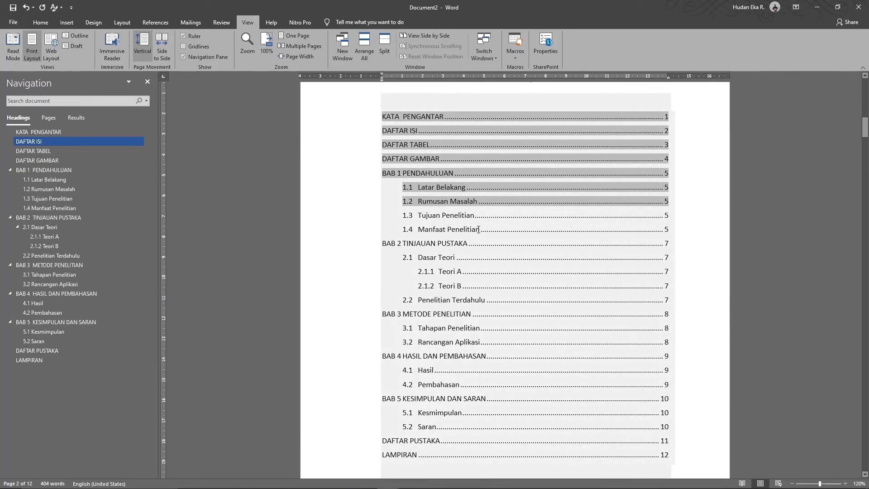
{"action": "scroll", "coordinate": [479, 229], "scroll_direction": "up", "scroll_amount": 1}
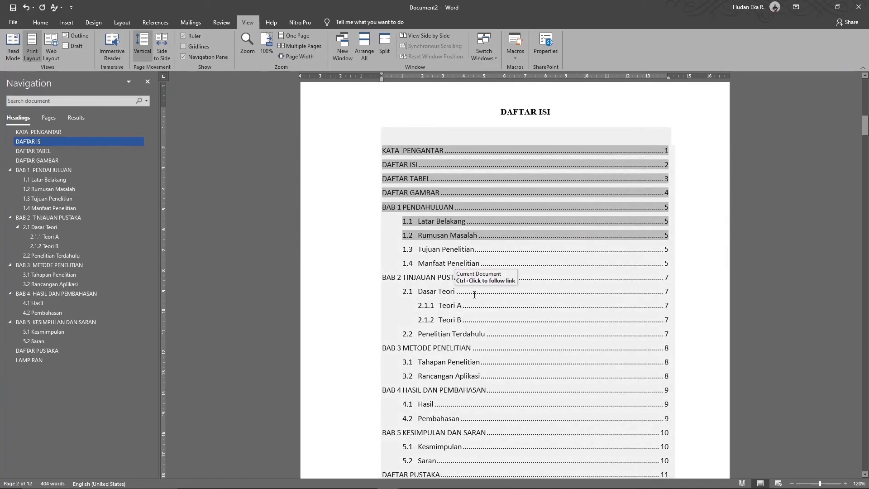
{"action": "scroll", "coordinate": [453, 272], "scroll_direction": "down", "scroll_amount": 2}
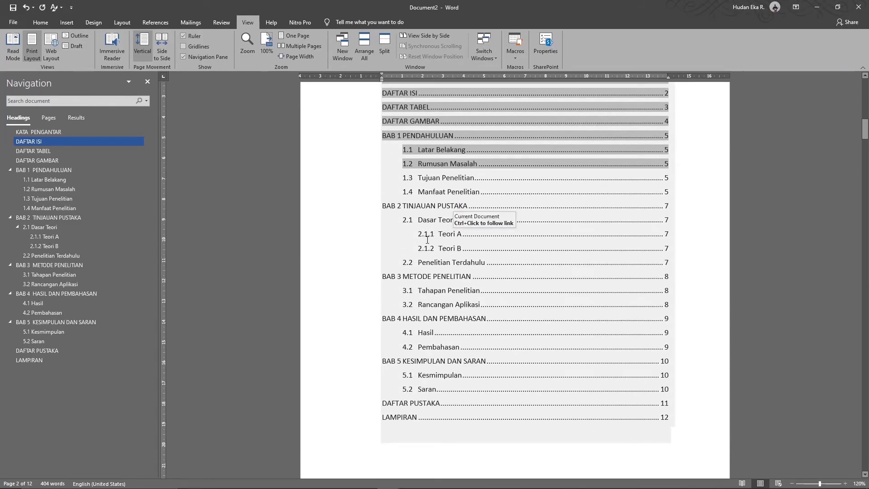
{"action": "left_click", "coordinate": [427, 239]}
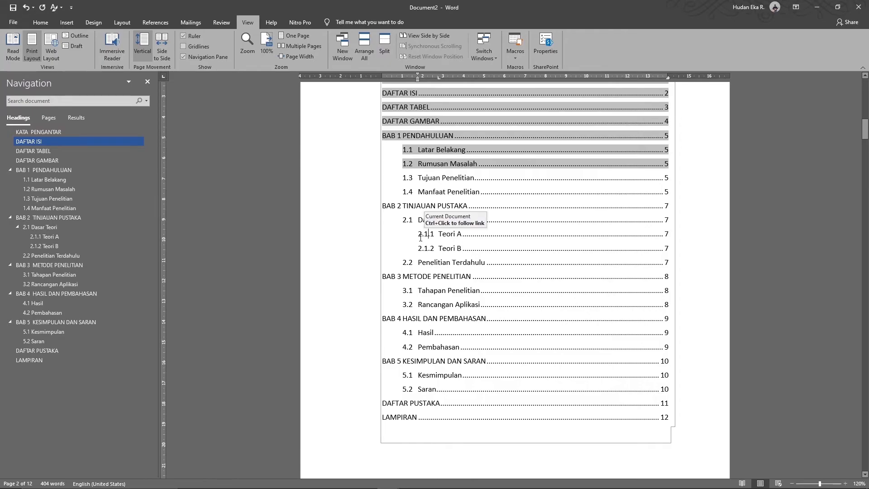
{"action": "scroll", "coordinate": [420, 237], "scroll_direction": "up", "scroll_amount": 1}
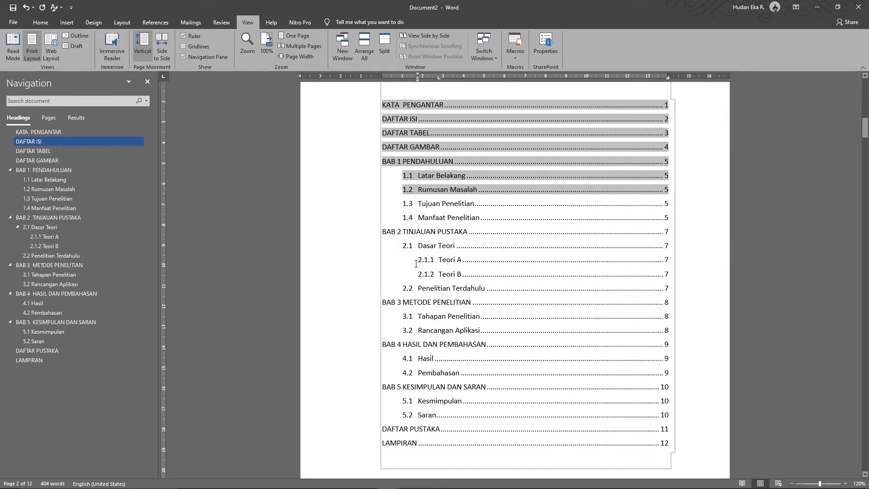
{"action": "left_click_drag", "start_coordinate": [416, 258], "coordinate": [523, 272]}
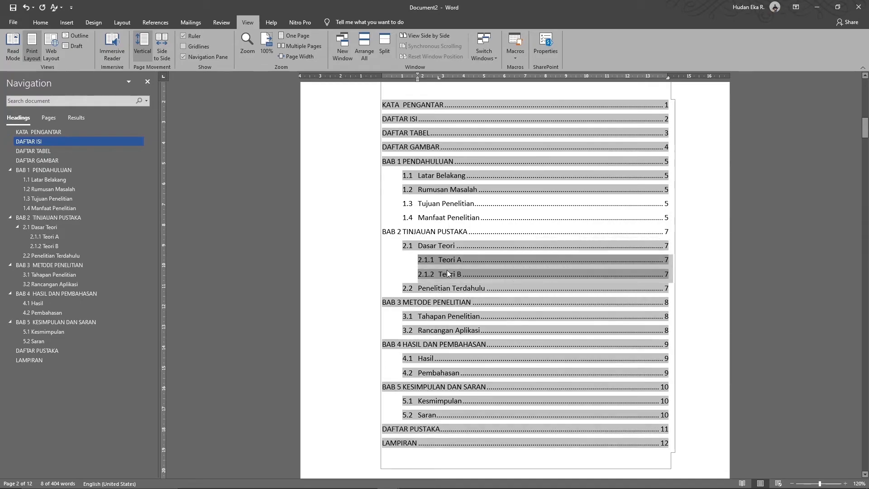
{"action": "left_click", "coordinate": [755, 245]}
{"action": "scroll", "coordinate": [536, 211], "scroll_direction": "up", "scroll_amount": 3}
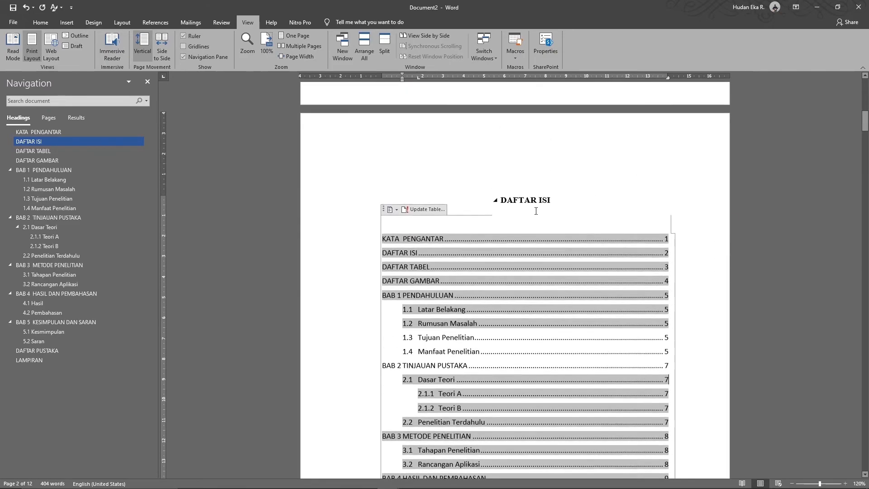
{"action": "scroll", "coordinate": [518, 195], "scroll_direction": "down", "scroll_amount": 10}
{"action": "scroll", "coordinate": [519, 196], "scroll_direction": "down", "scroll_amount": 15}
{"action": "scroll", "coordinate": [495, 395], "scroll_direction": "up", "scroll_amount": 8}
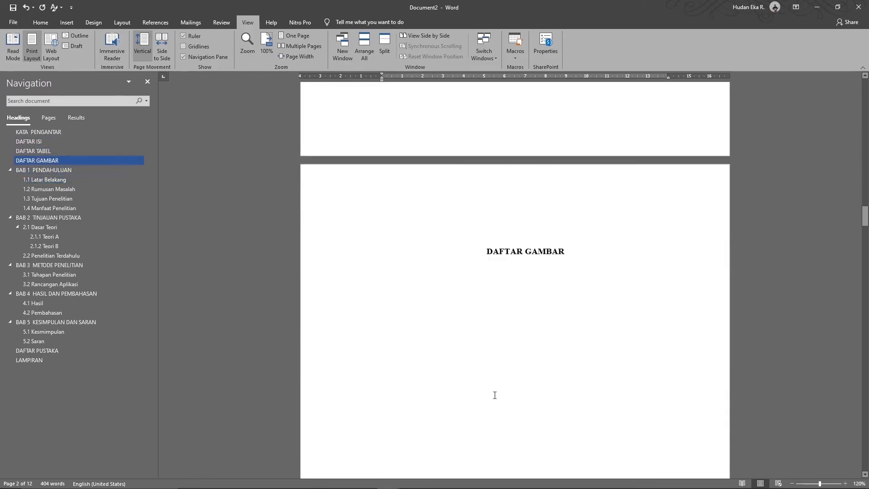
Delete the third-level Teori A and Teori B entries from the table of contents and check their headings in BAB 2.
{"action": "scroll", "coordinate": [495, 395], "scroll_direction": "up", "scroll_amount": 12}
{"action": "scroll", "coordinate": [495, 395], "scroll_direction": "down", "scroll_amount": 5}
{"action": "scroll", "coordinate": [495, 396], "scroll_direction": "up", "scroll_amount": 2}
{"action": "scroll", "coordinate": [495, 395], "scroll_direction": "up", "scroll_amount": 5}
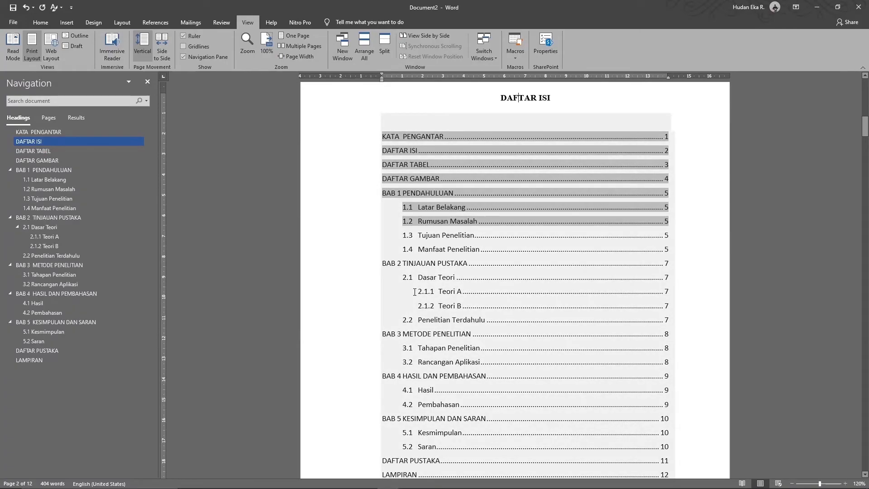
{"action": "left_click", "coordinate": [414, 292]}
{"action": "left_click_drag", "start_coordinate": [415, 292], "coordinate": [669, 314]}
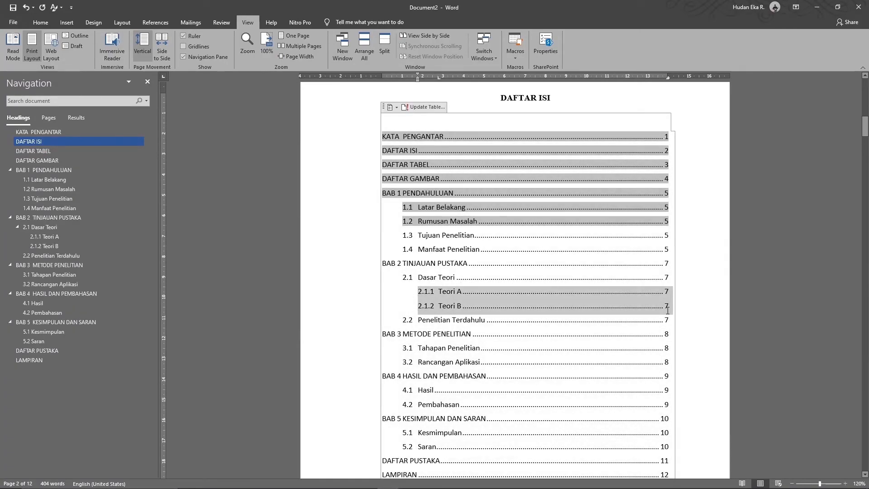
{"action": "key", "text": "Delete"}
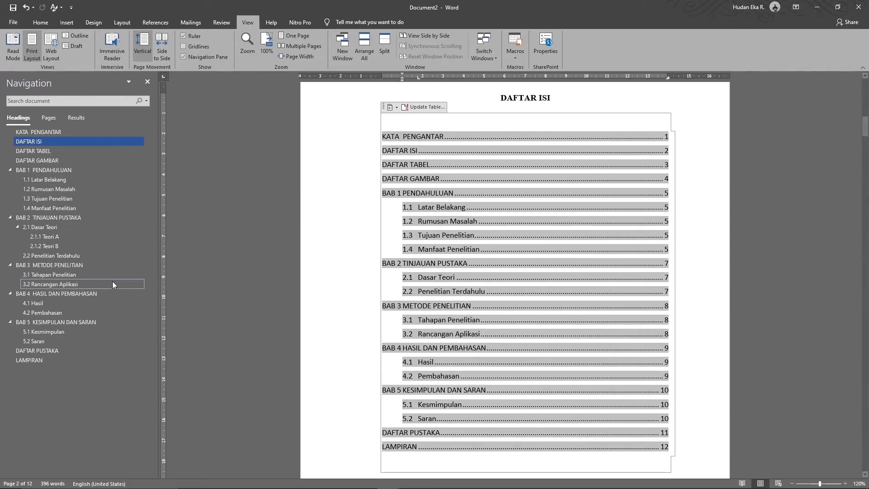
{"action": "left_click", "coordinate": [60, 236]}
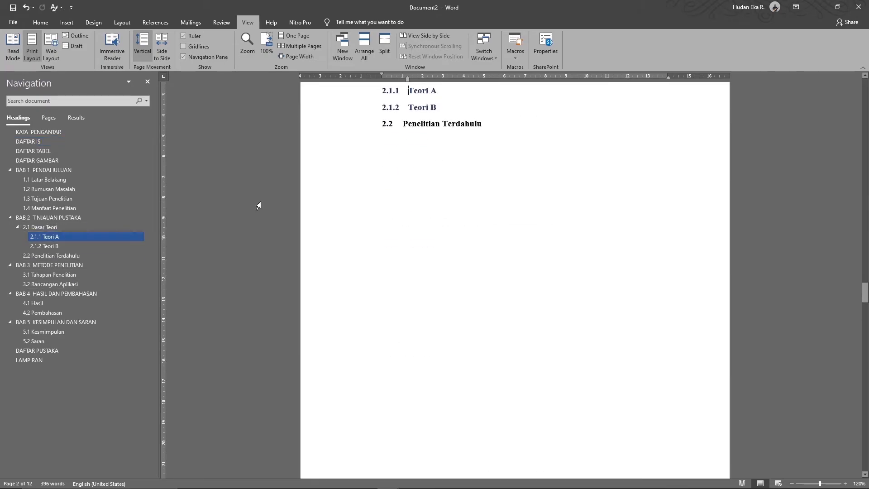
{"action": "scroll", "coordinate": [252, 207], "scroll_direction": "up", "scroll_amount": 3}
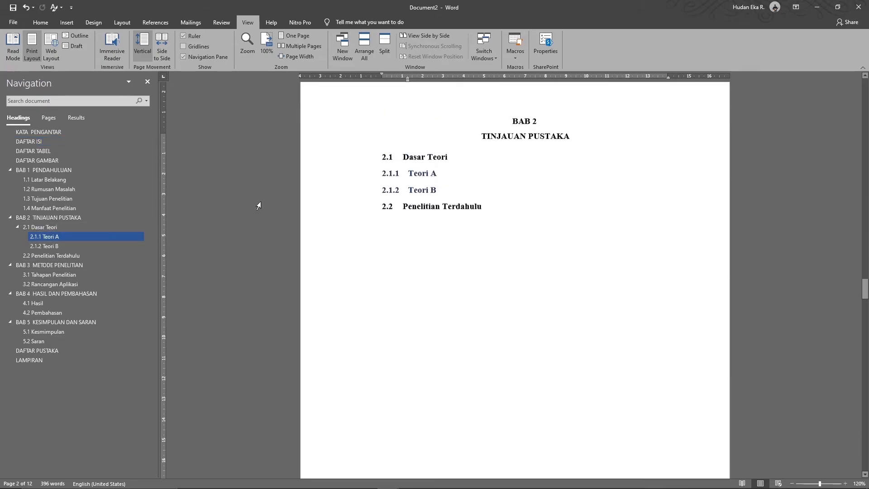
{"action": "left_click", "coordinate": [31, 143]}
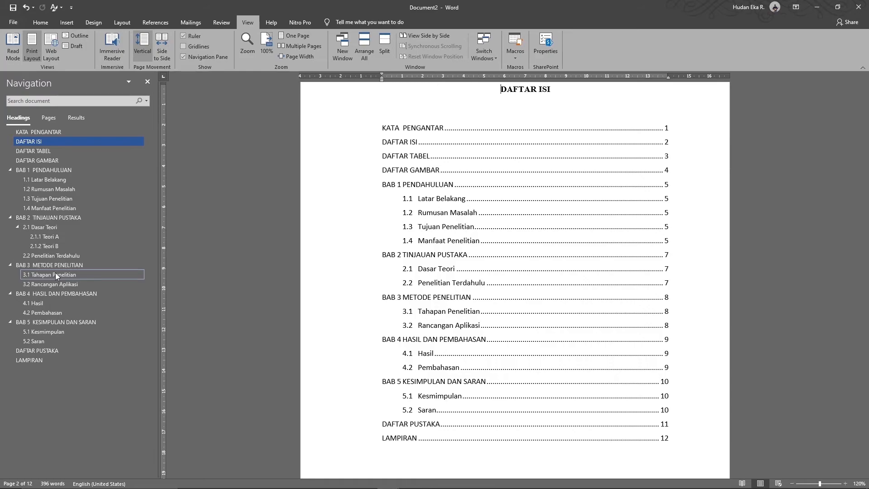
{"action": "left_click", "coordinate": [474, 275]}
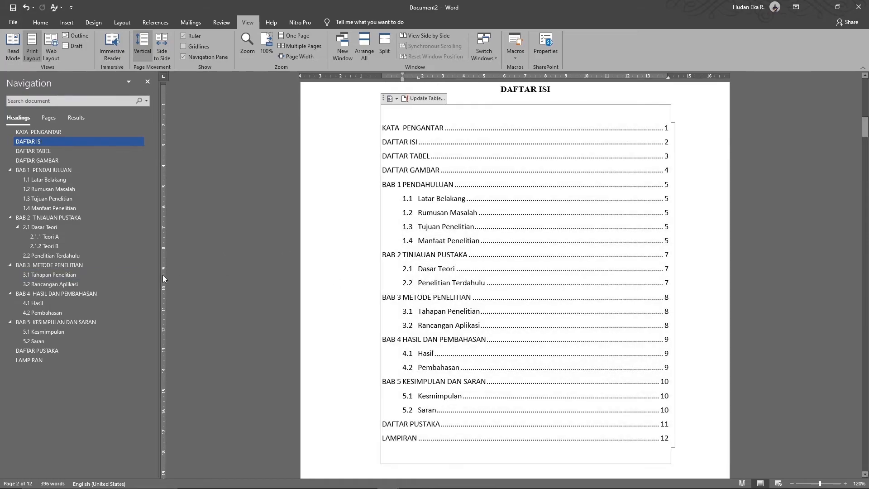
Add a second-level numbered subheading "Populasi dan Sampel" below Tahapan Penelitian in BAB 3, followed by an empty paragraph.
{"action": "left_click", "coordinate": [48, 278]}
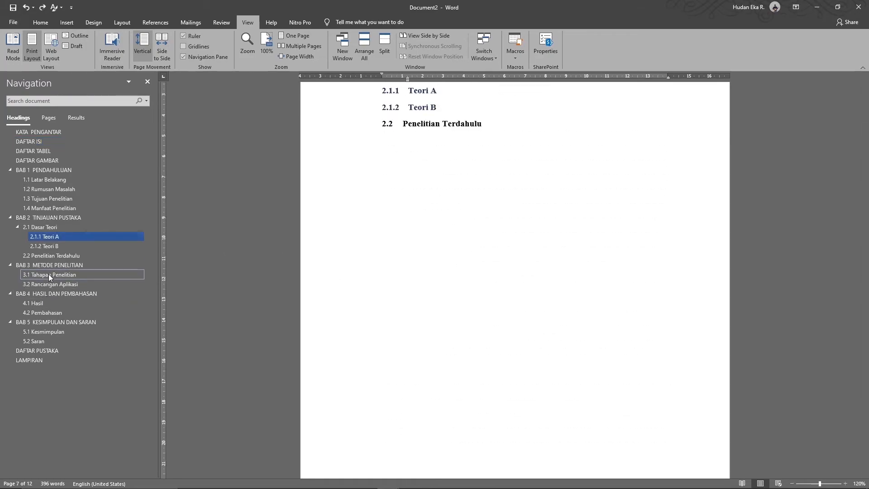
{"action": "scroll", "coordinate": [536, 135], "scroll_direction": "up", "scroll_amount": 3}
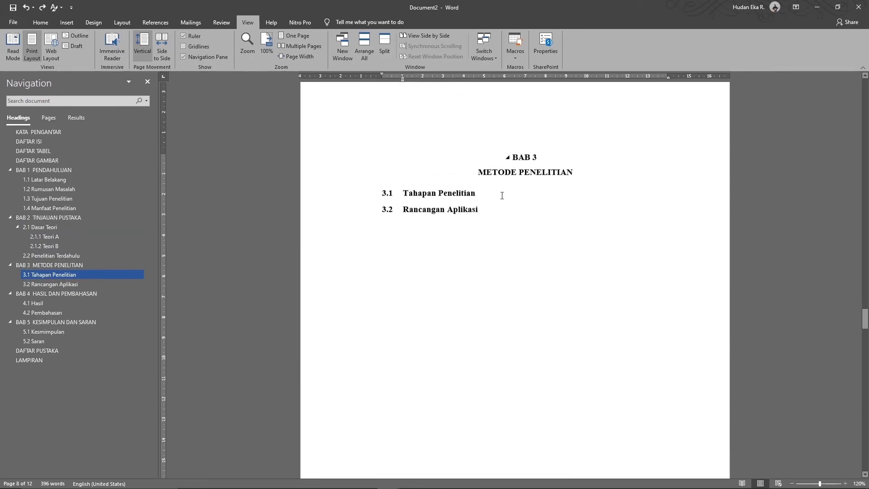
{"action": "key", "text": "Return"}
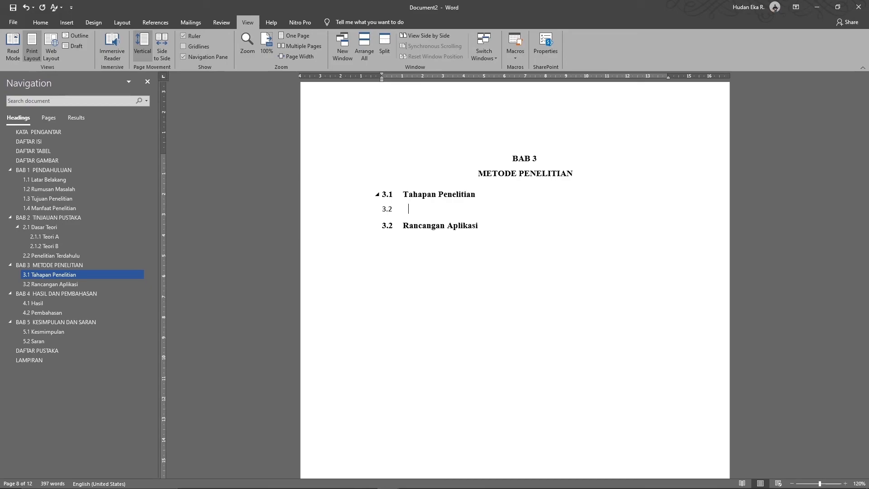
{"action": "type", "text": "Populasi dan Sampel"}
{"action": "key", "text": "ctrl+alt+2"}
{"action": "key", "text": "Return"}
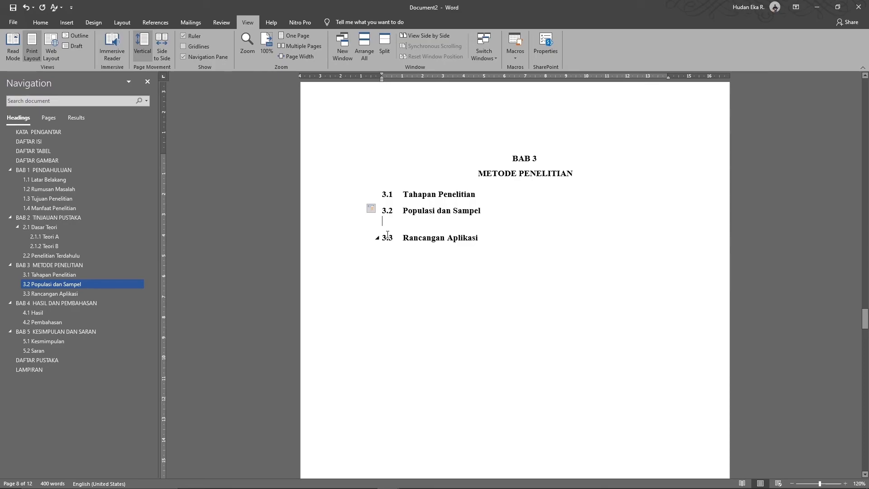
Update the entire table of contents under DAFTAR ISI, not only its page numbers.
{"action": "left_click", "coordinate": [40, 142]}
{"action": "left_click", "coordinate": [429, 347]}
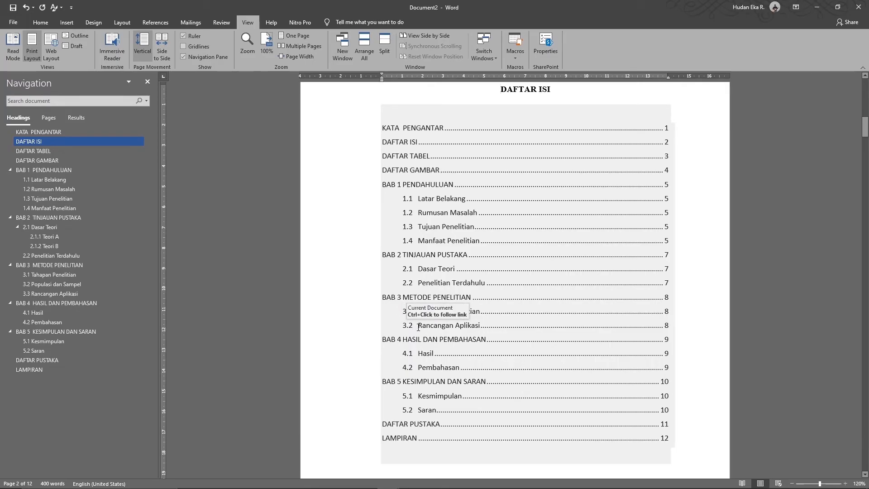
{"action": "left_click", "coordinate": [459, 225]}
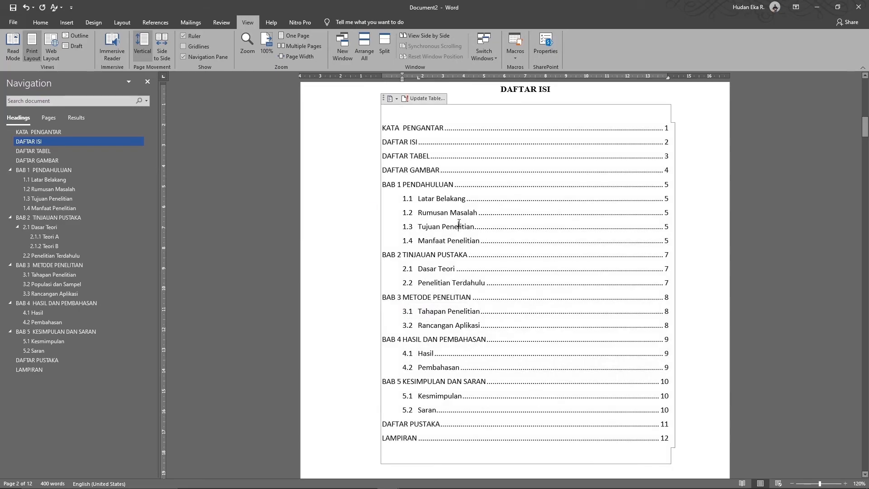
{"action": "left_click", "coordinate": [424, 99]}
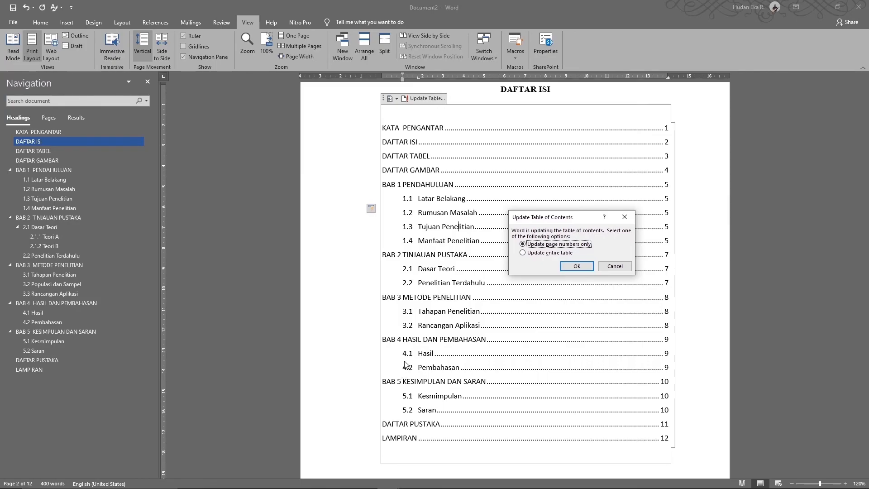
{"action": "left_click", "coordinate": [535, 254]}
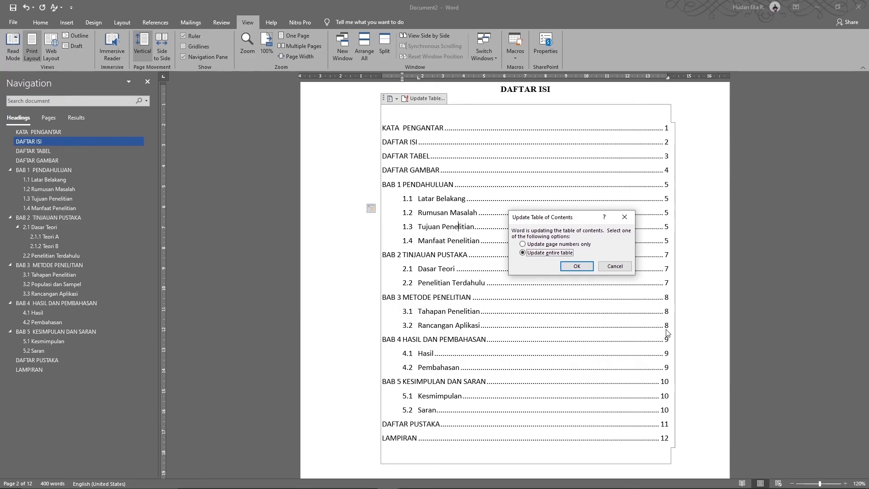
{"action": "left_click", "coordinate": [561, 244]}
{"action": "left_click", "coordinate": [536, 254]}
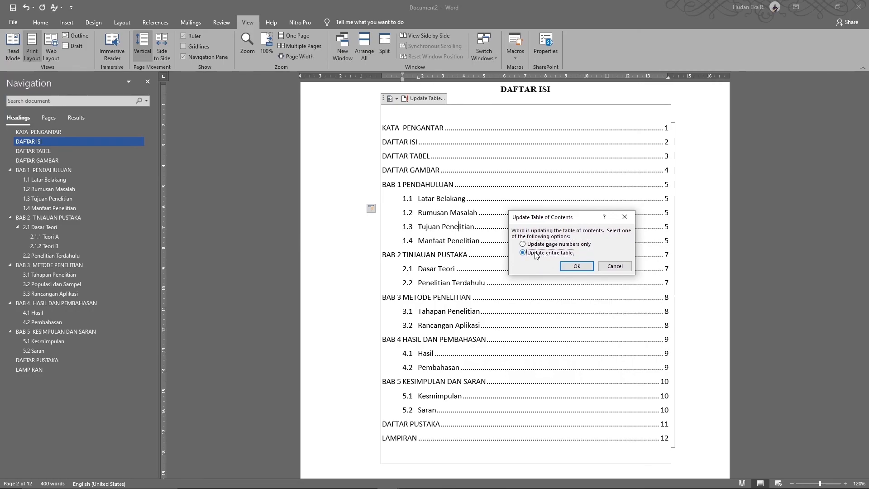
{"action": "left_click", "coordinate": [571, 267]}
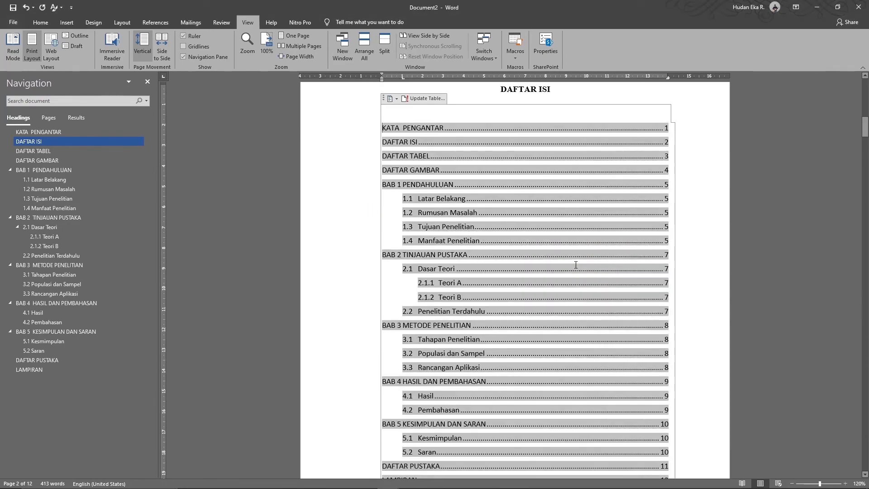
Remove the 2.1.1 Teori A and 2.1.2 Teori B entries from the updated table of contents.
{"action": "scroll", "coordinate": [576, 264], "scroll_direction": "down", "scroll_amount": 3}
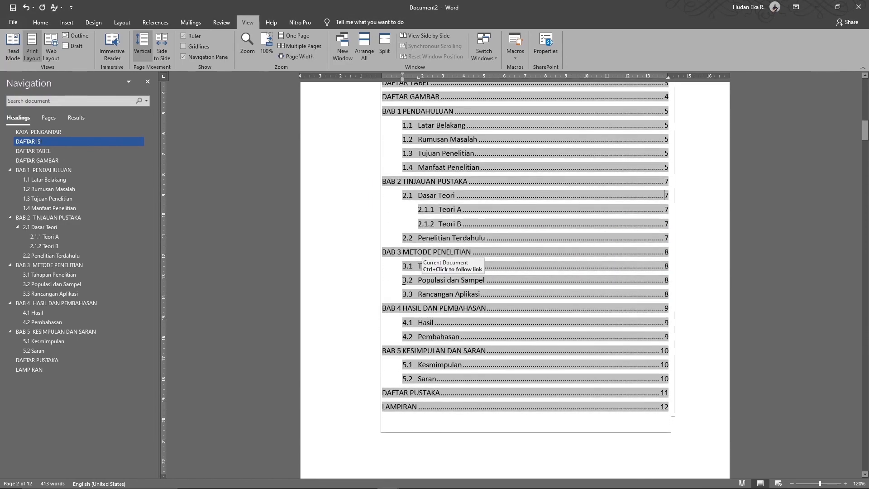
{"action": "scroll", "coordinate": [416, 283], "scroll_direction": "up", "scroll_amount": 2}
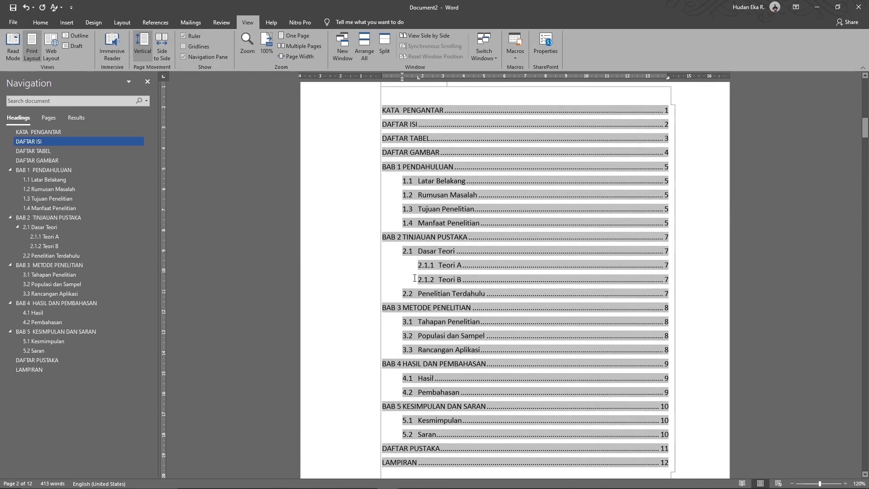
{"action": "left_click_drag", "start_coordinate": [412, 265], "coordinate": [612, 283]}
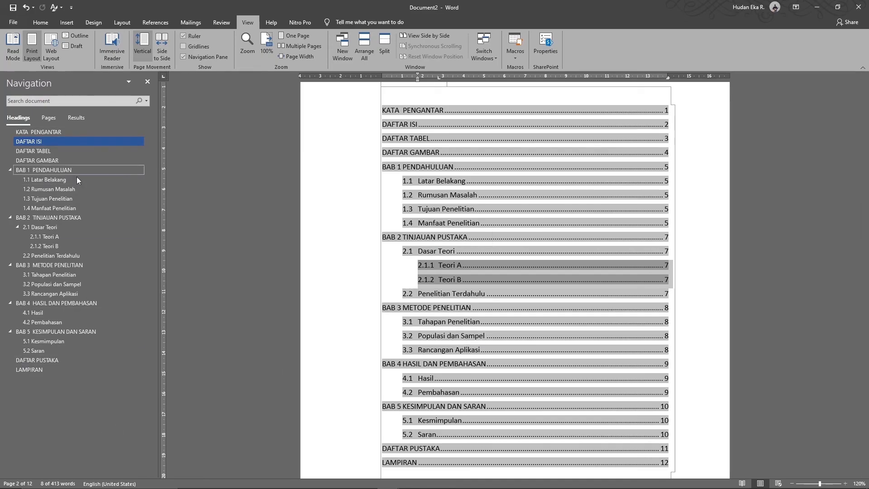
{"action": "left_click", "coordinate": [412, 267]}
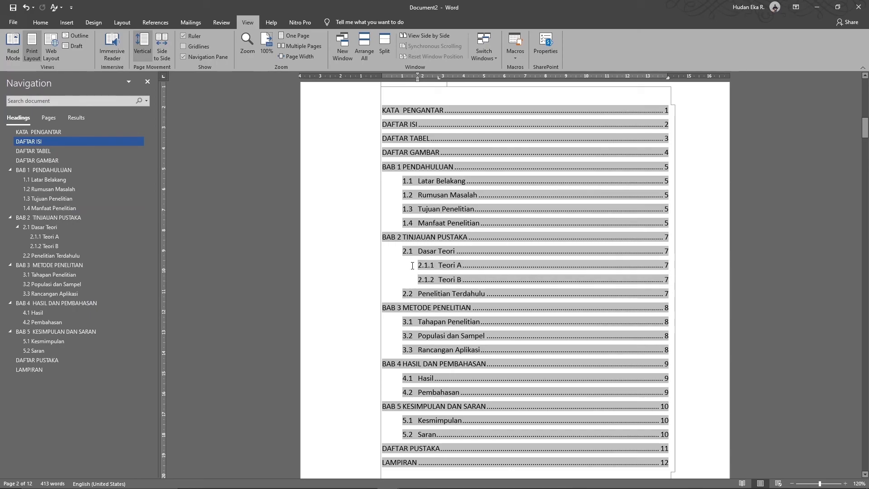
{"action": "left_click_drag", "start_coordinate": [412, 266], "coordinate": [648, 281]}
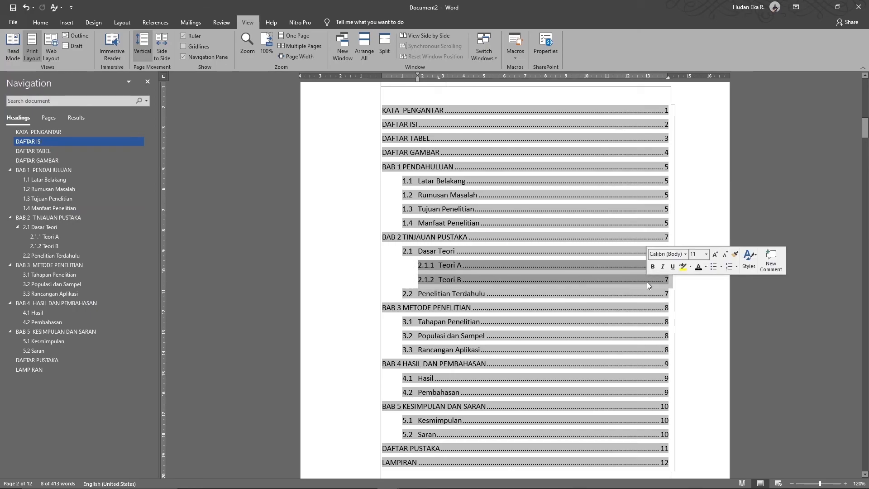
{"action": "key", "text": "Delete"}
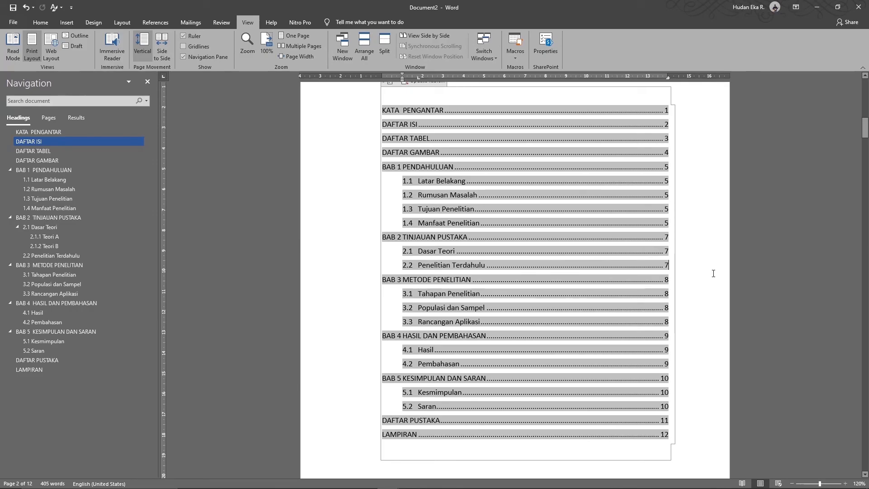
Review the entries and page numbers under DAFTAR ISI and look over the DAFTAR TABEL and DAFTAR GAMBAR pages.
{"action": "scroll", "coordinate": [297, 235], "scroll_direction": "up", "scroll_amount": 4}
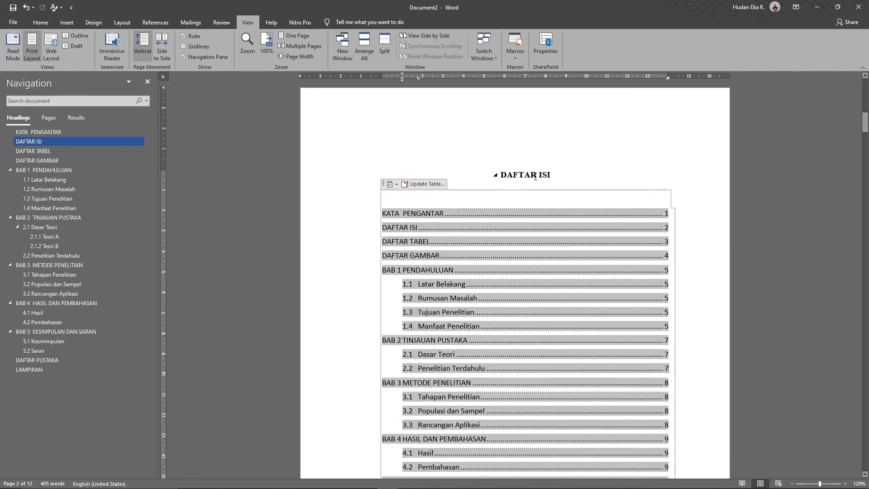
{"action": "left_click", "coordinate": [536, 175]}
{"action": "scroll", "coordinate": [286, 276], "scroll_direction": "down", "scroll_amount": 5}
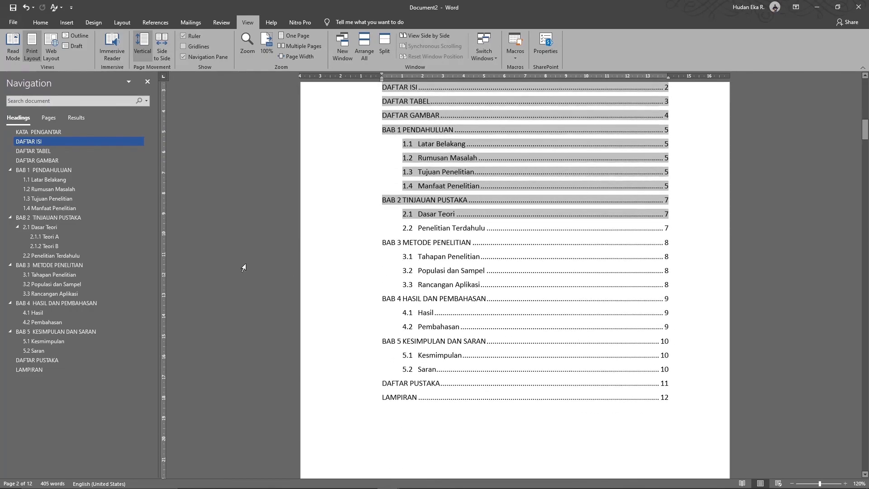
{"action": "left_click", "coordinate": [18, 151]}
{"action": "left_click", "coordinate": [27, 142]}
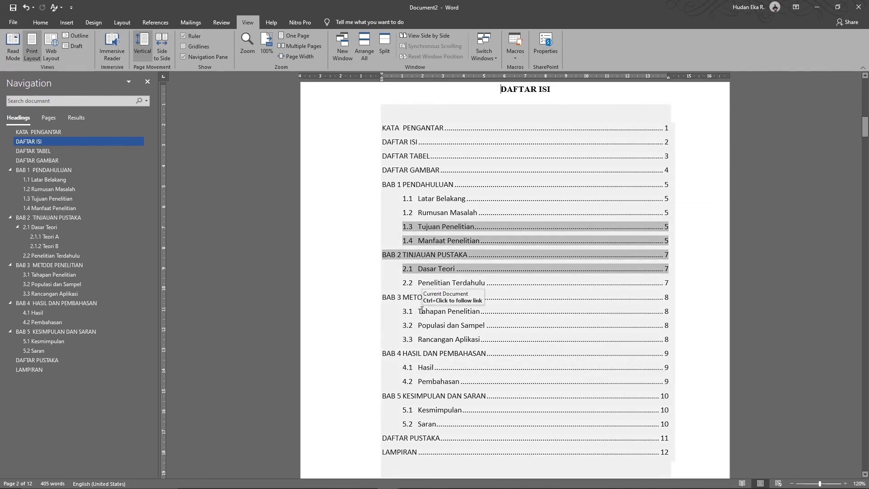
{"action": "scroll", "coordinate": [421, 310], "scroll_direction": "up", "scroll_amount": 1}
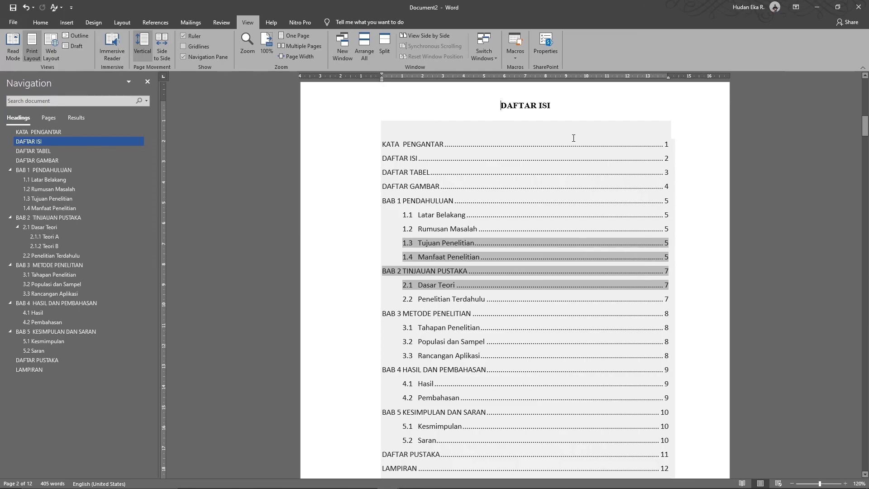
{"action": "scroll", "coordinate": [574, 138], "scroll_direction": "down", "scroll_amount": 1}
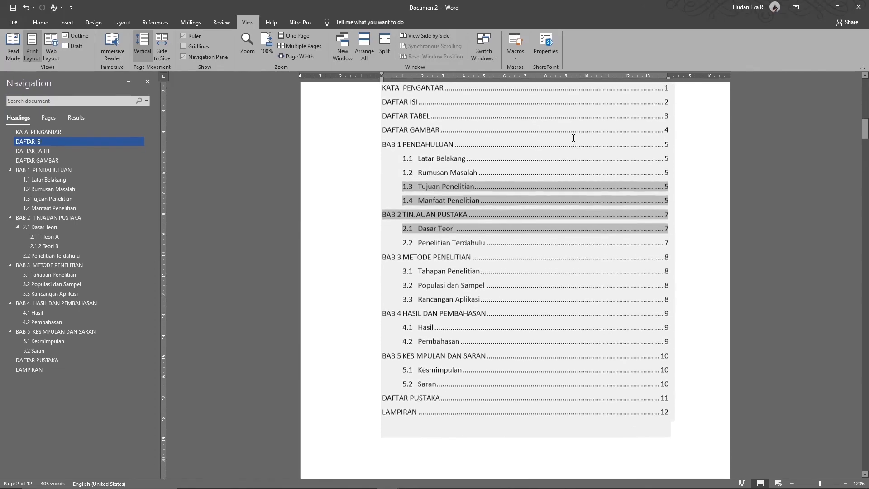
{"action": "scroll", "coordinate": [573, 137], "scroll_direction": "up", "scroll_amount": 5}
{"action": "scroll", "coordinate": [573, 138], "scroll_direction": "down", "scroll_amount": 15}
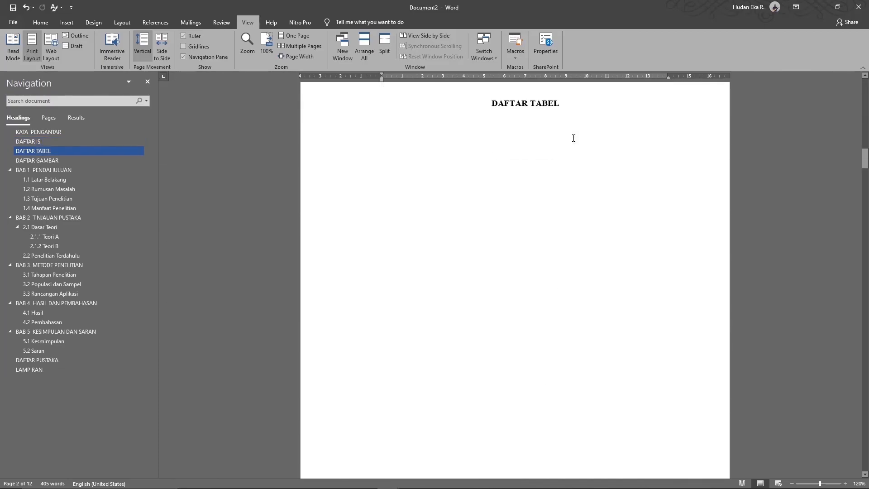
{"action": "scroll", "coordinate": [574, 138], "scroll_direction": "down", "scroll_amount": 6}
{"action": "scroll", "coordinate": [573, 138], "scroll_direction": "up", "scroll_amount": 3}
{"action": "scroll", "coordinate": [573, 138], "scroll_direction": "down", "scroll_amount": 5}
{"action": "scroll", "coordinate": [573, 137], "scroll_direction": "up", "scroll_amount": 20}
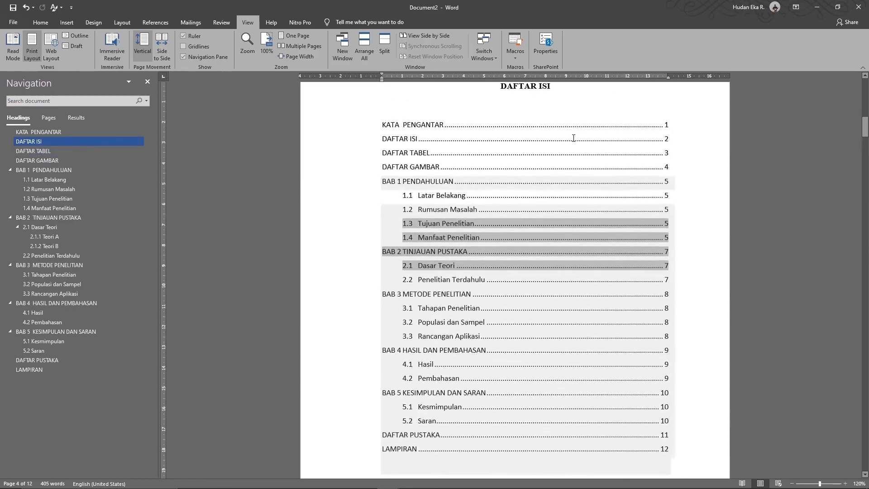